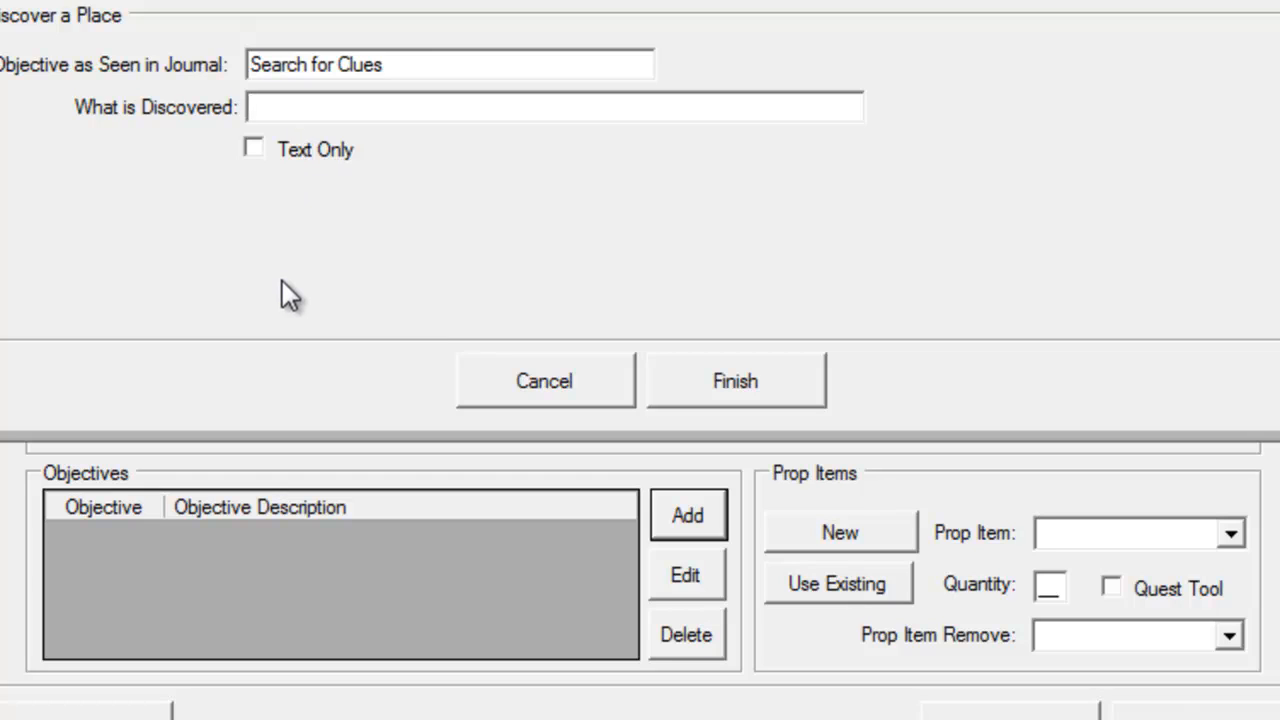
Enter "There are humanoid tracks leading into the house." as what is discovered, make it text only, and finish the Search for Clues objective
type("You")
key("BackSpace")
key("BackSpace")
key("BackSpace")
key("BackSpace")
type("There are b")
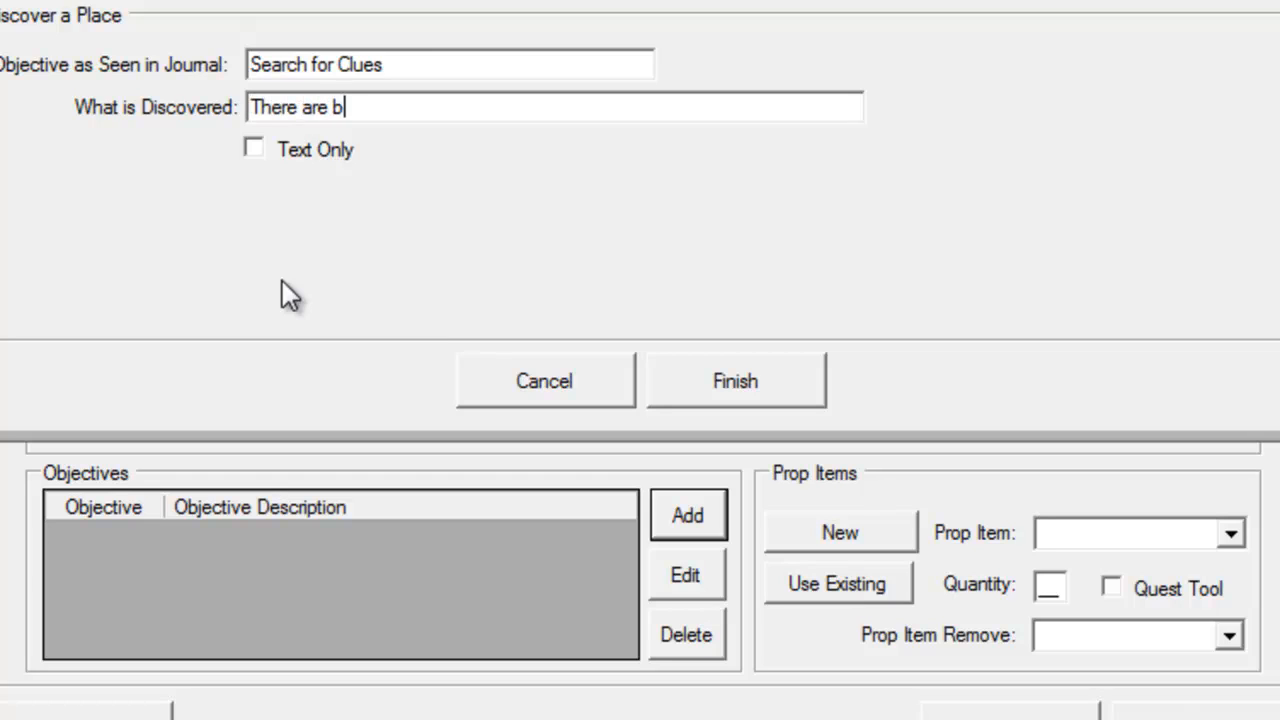
key("BackSpace")
type("humanoid tra")
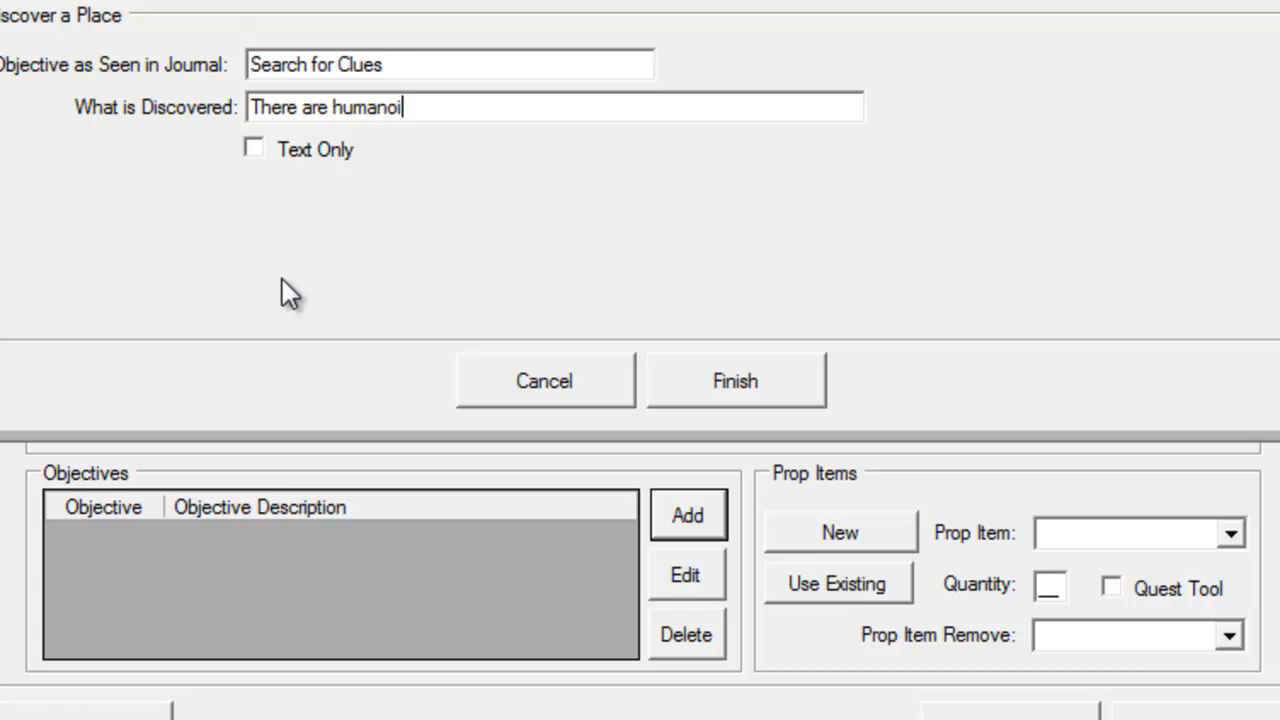
key("BackSpace")
type("racks le")
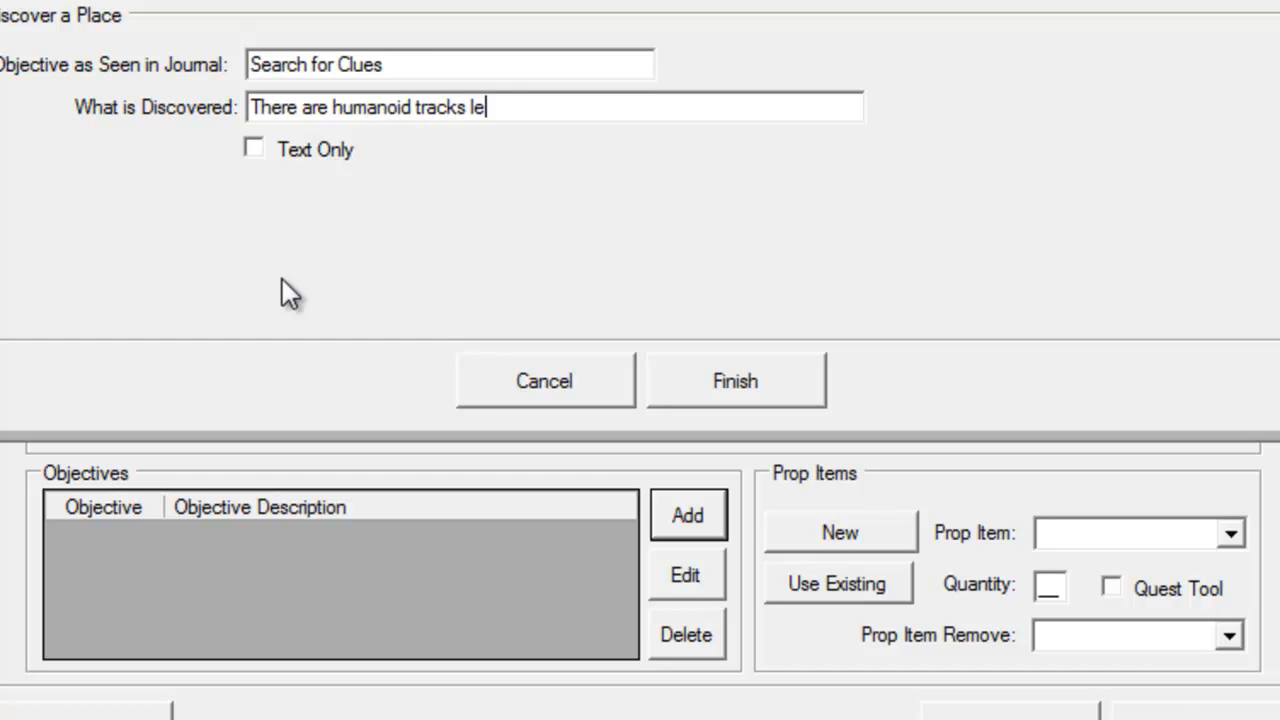
type("ading into the")
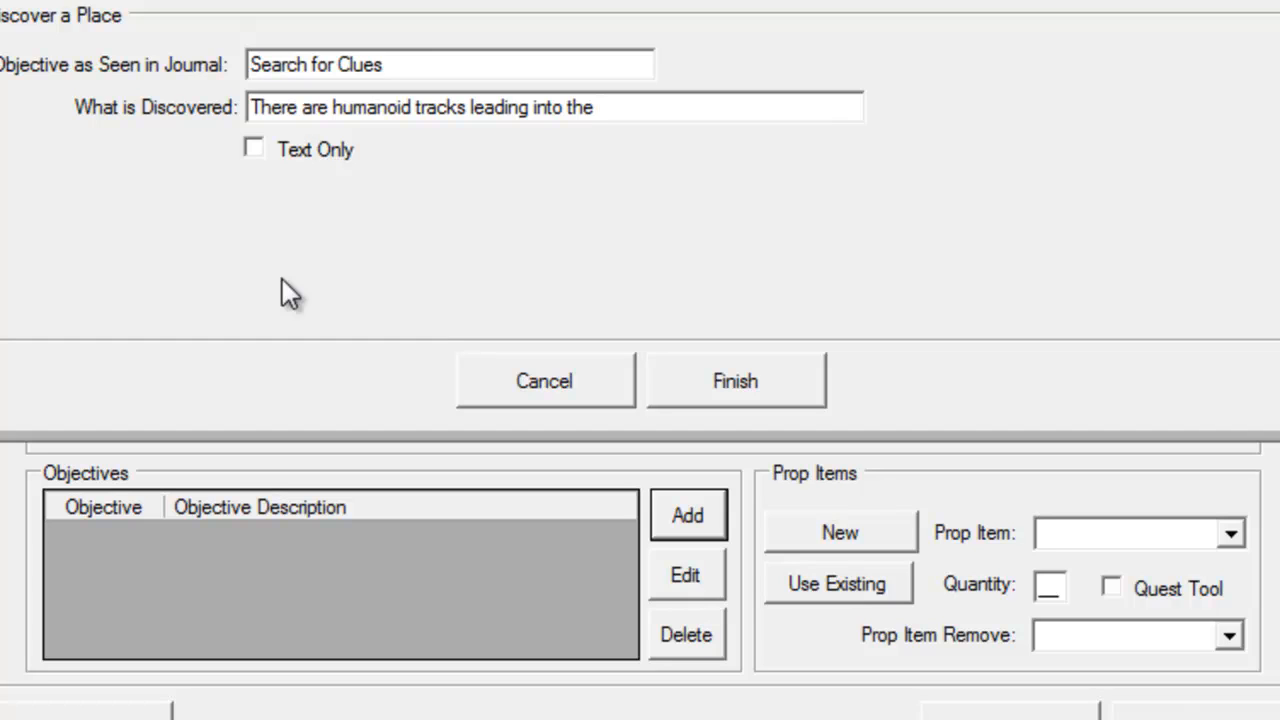
type(" house.")
left_click(300, 152)
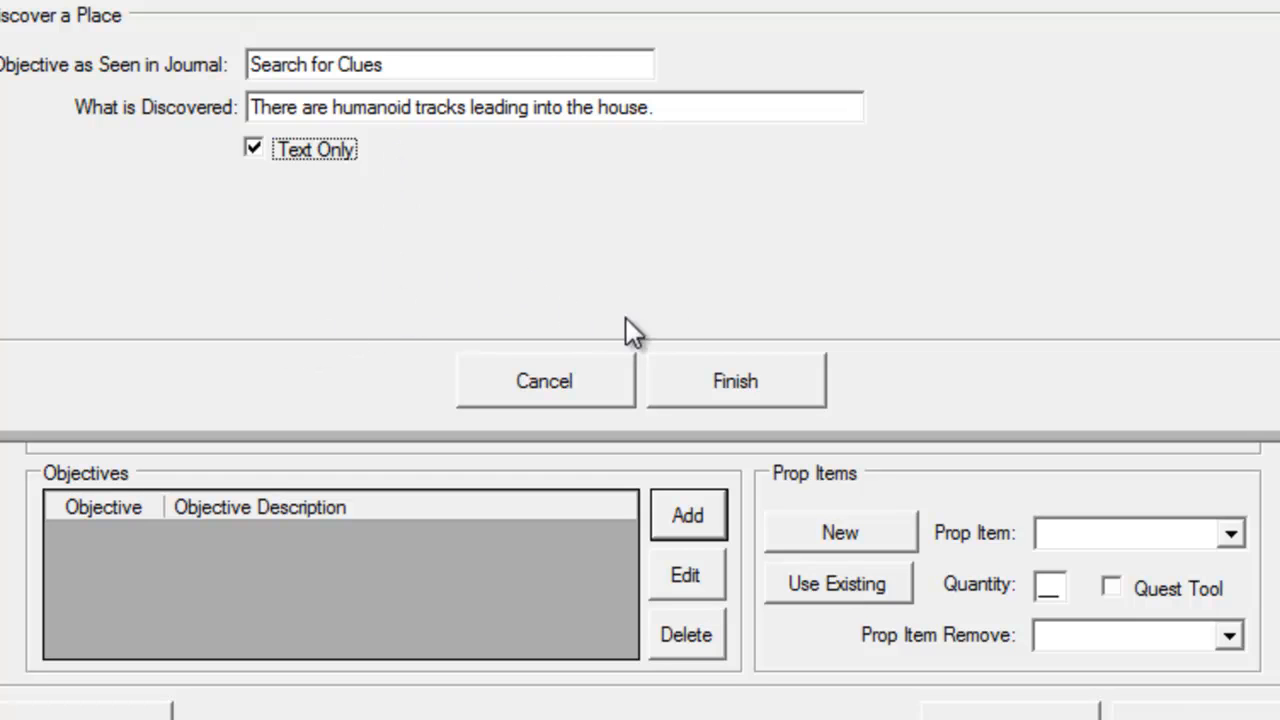
left_click(723, 385)
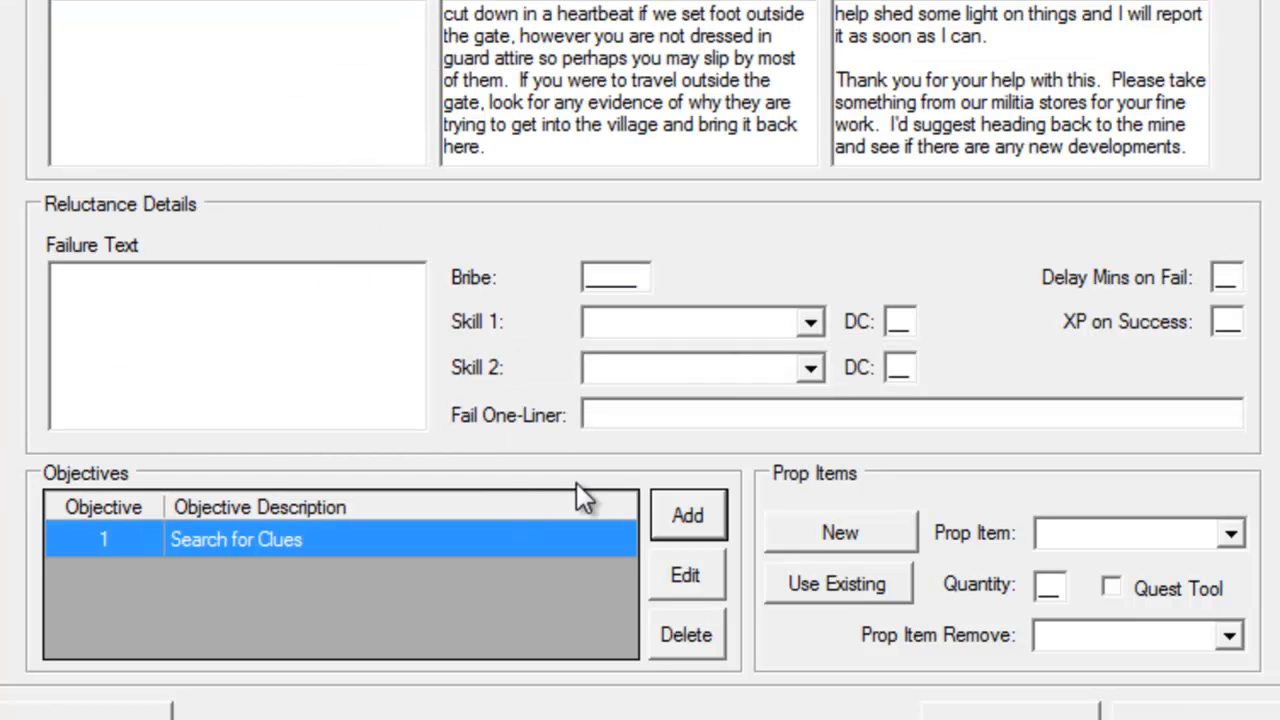
Add a second objective of the Loot a Placeable type with the journal text "Find Evidence"
left_click(682, 515)
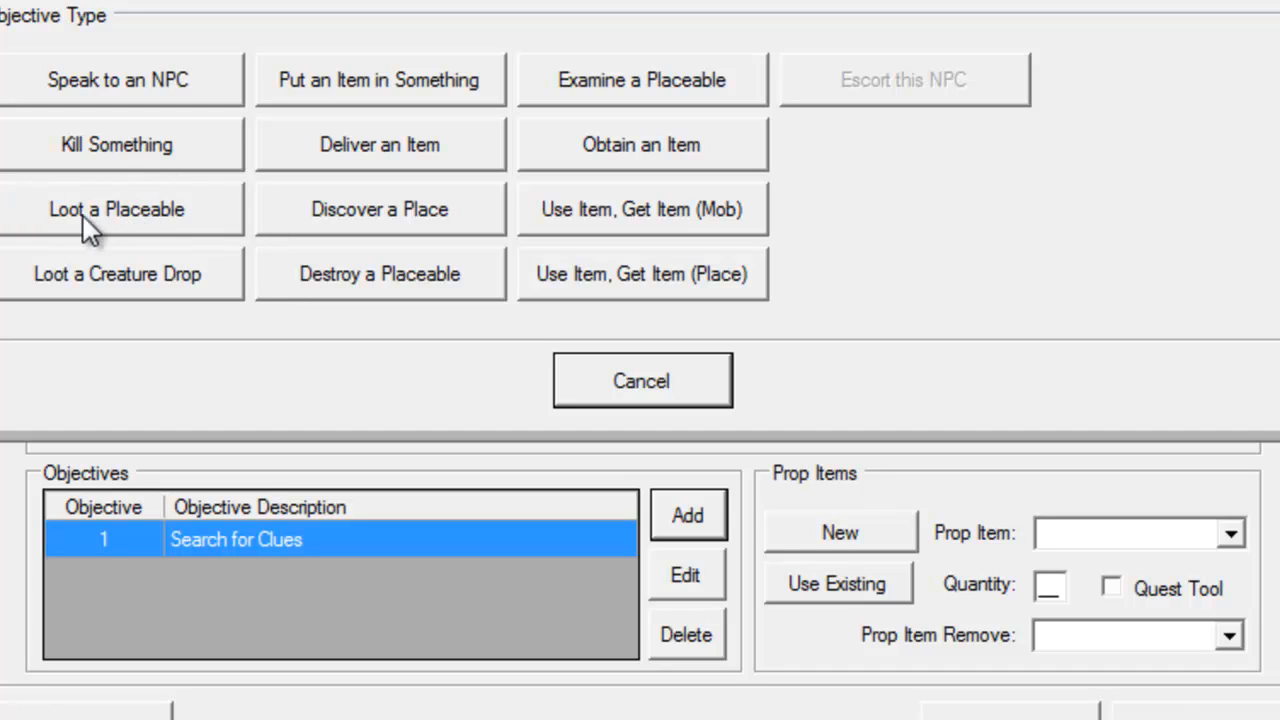
left_click(40, 217)
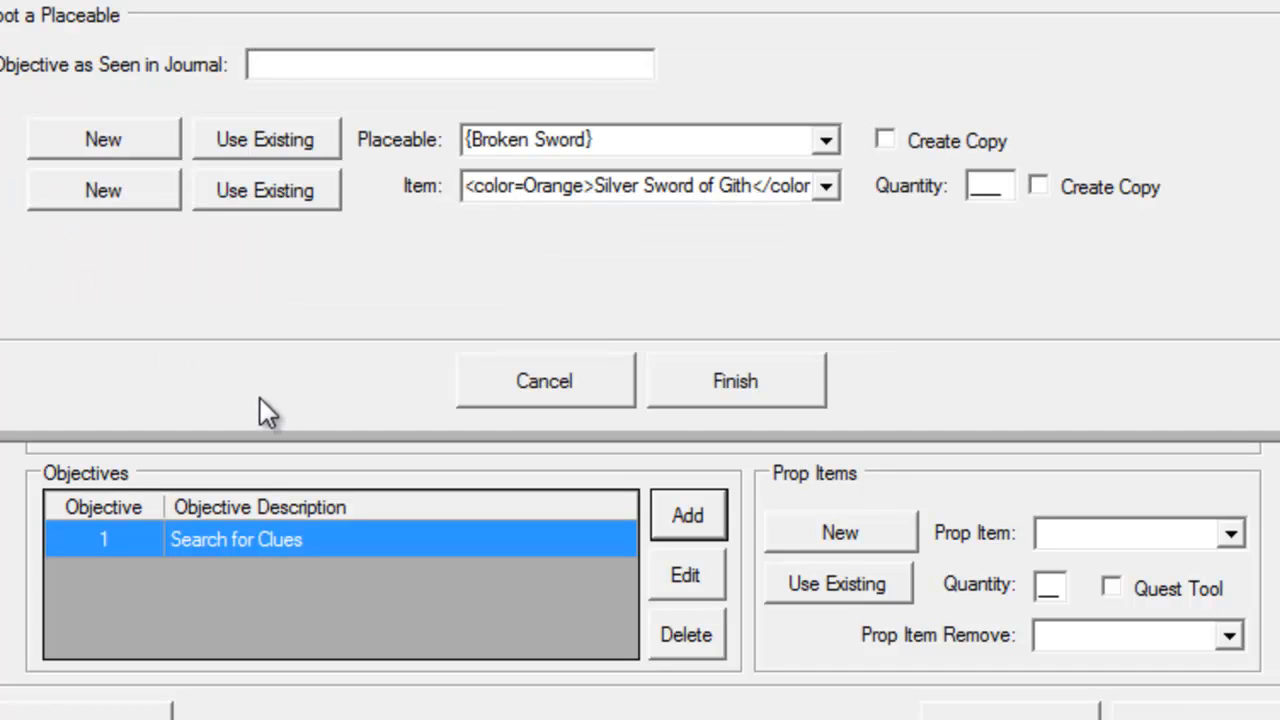
left_click(299, 62)
type("Find Evidence")
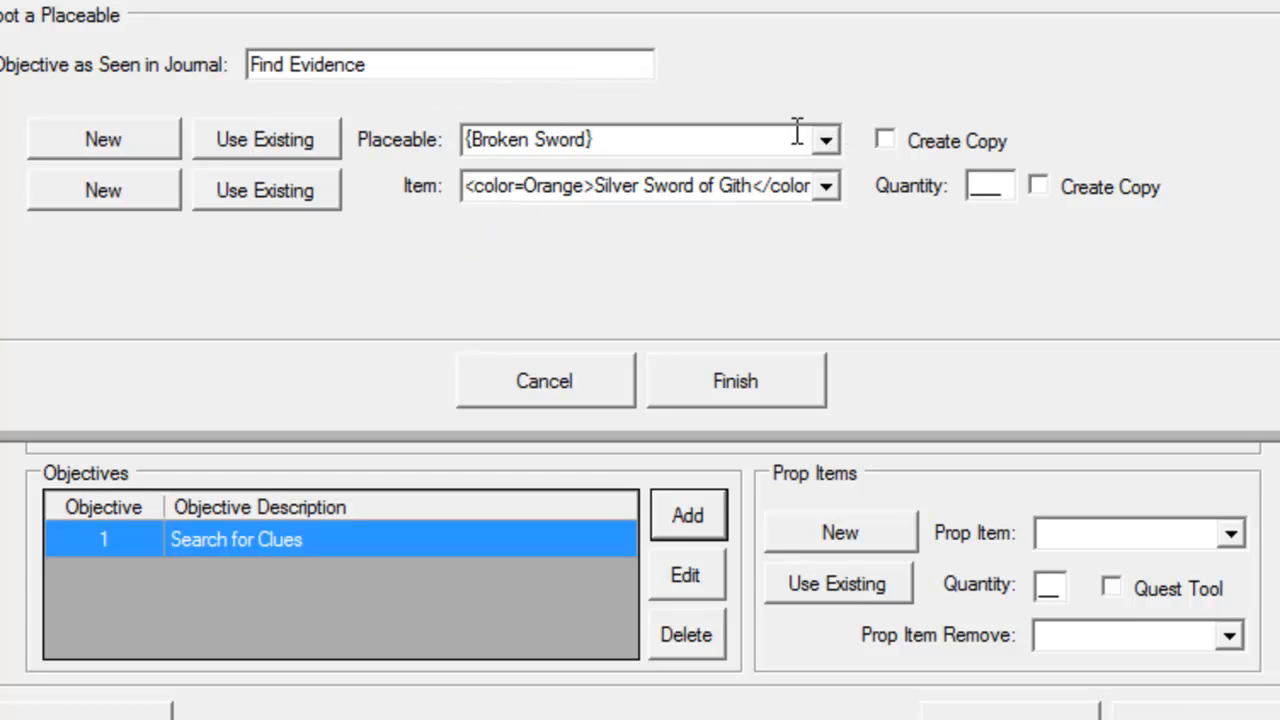
Choose Chest {01 Small} as the placeable to loot and have a copy of it created
left_click(826, 140)
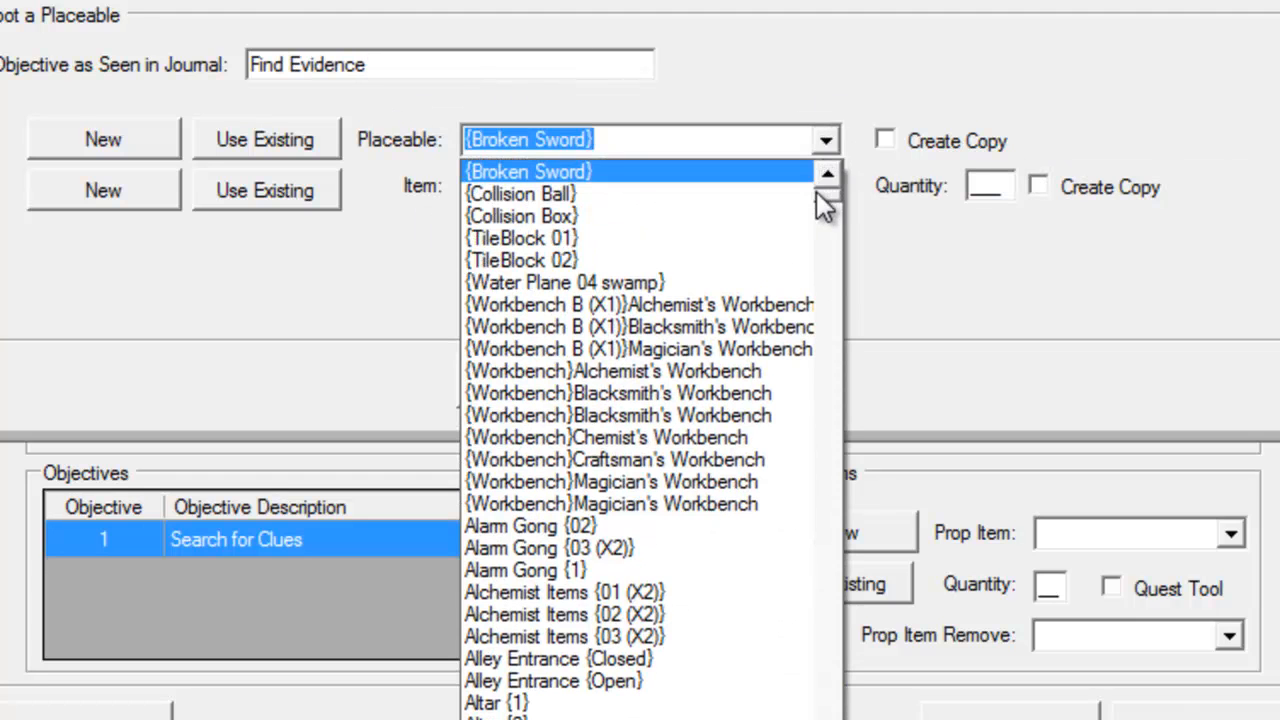
left_click_drag(826, 205, 854, 323)
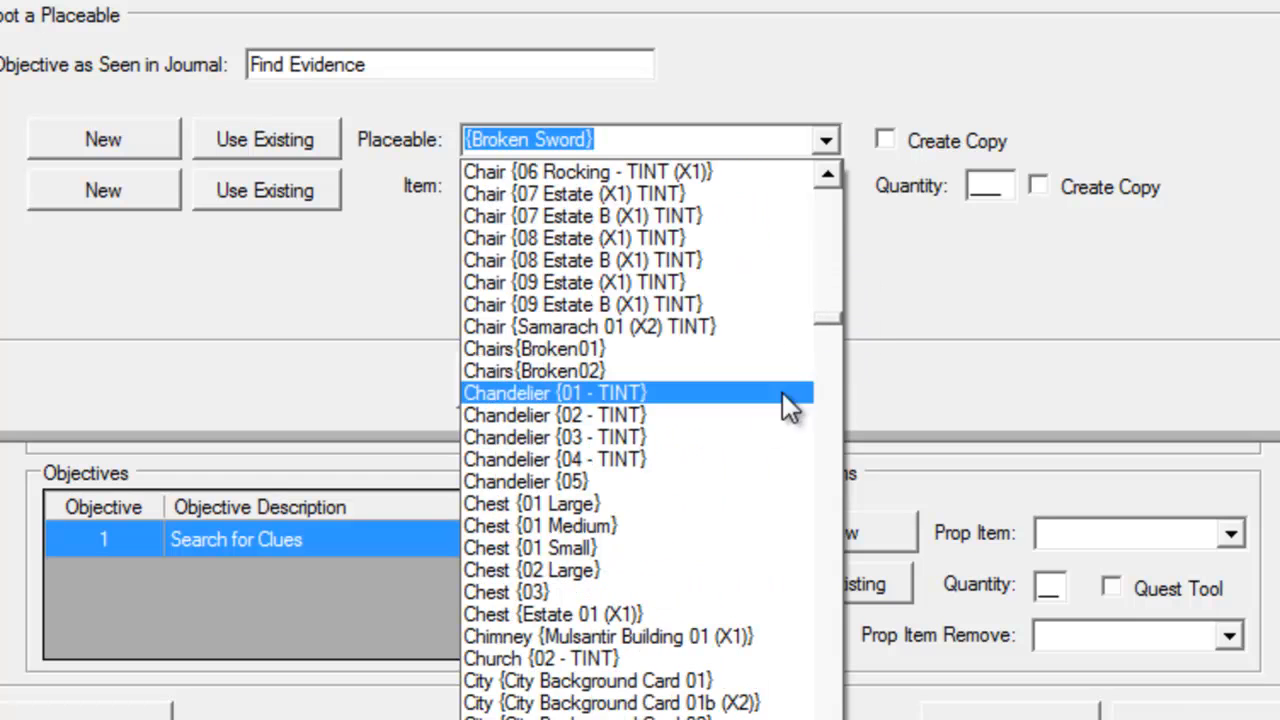
left_click(558, 548)
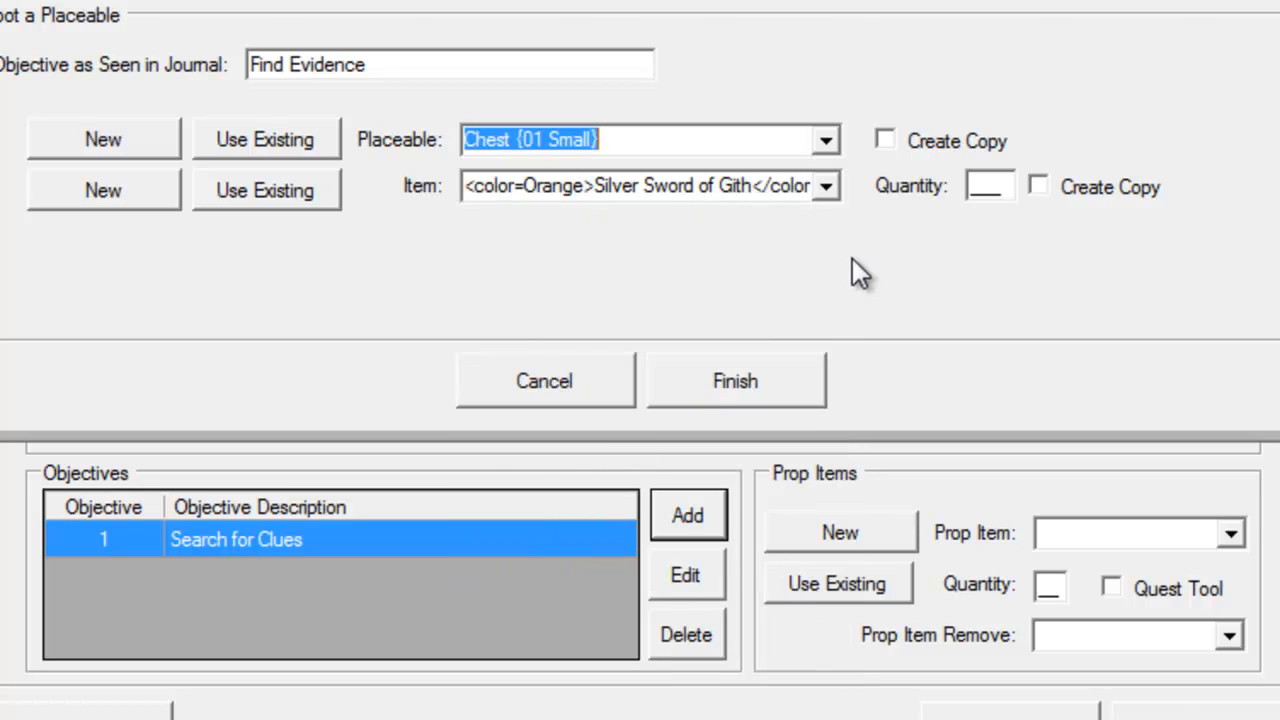
left_click(905, 141)
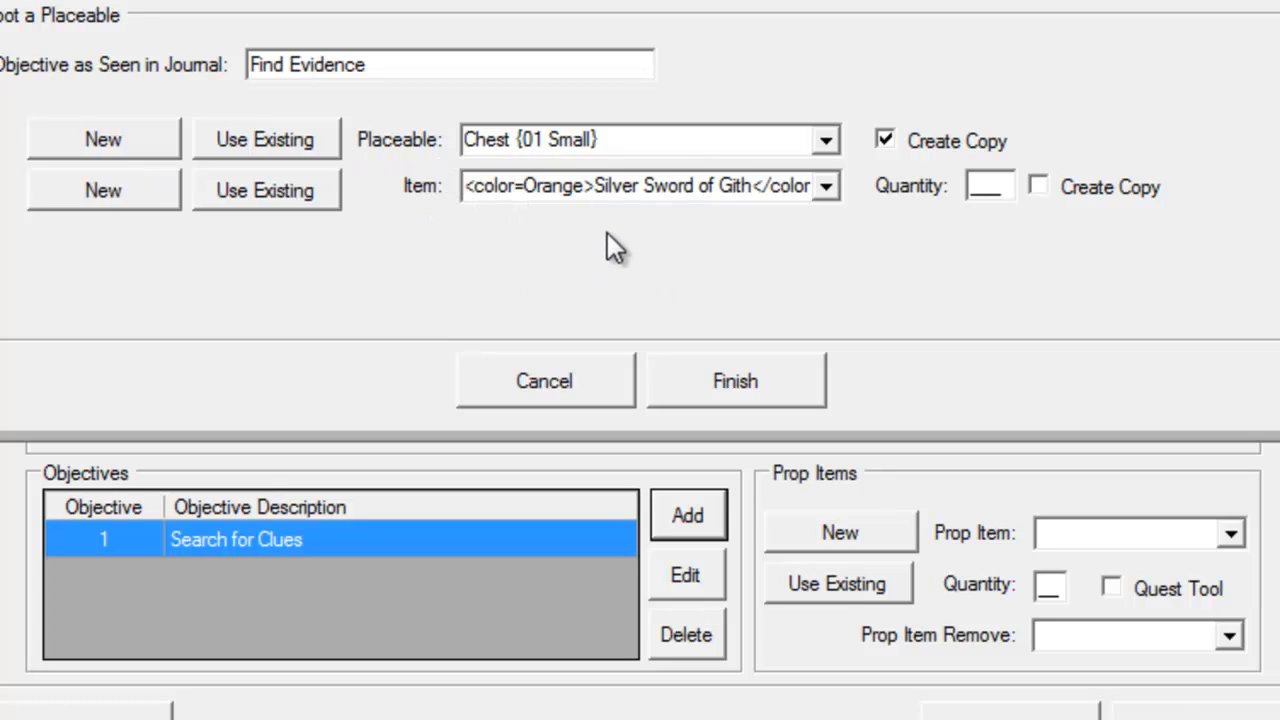
Define a new loot item named "Mysterious Letter" with quantity 1 and finish the Find Evidence objective
left_click(98, 192)
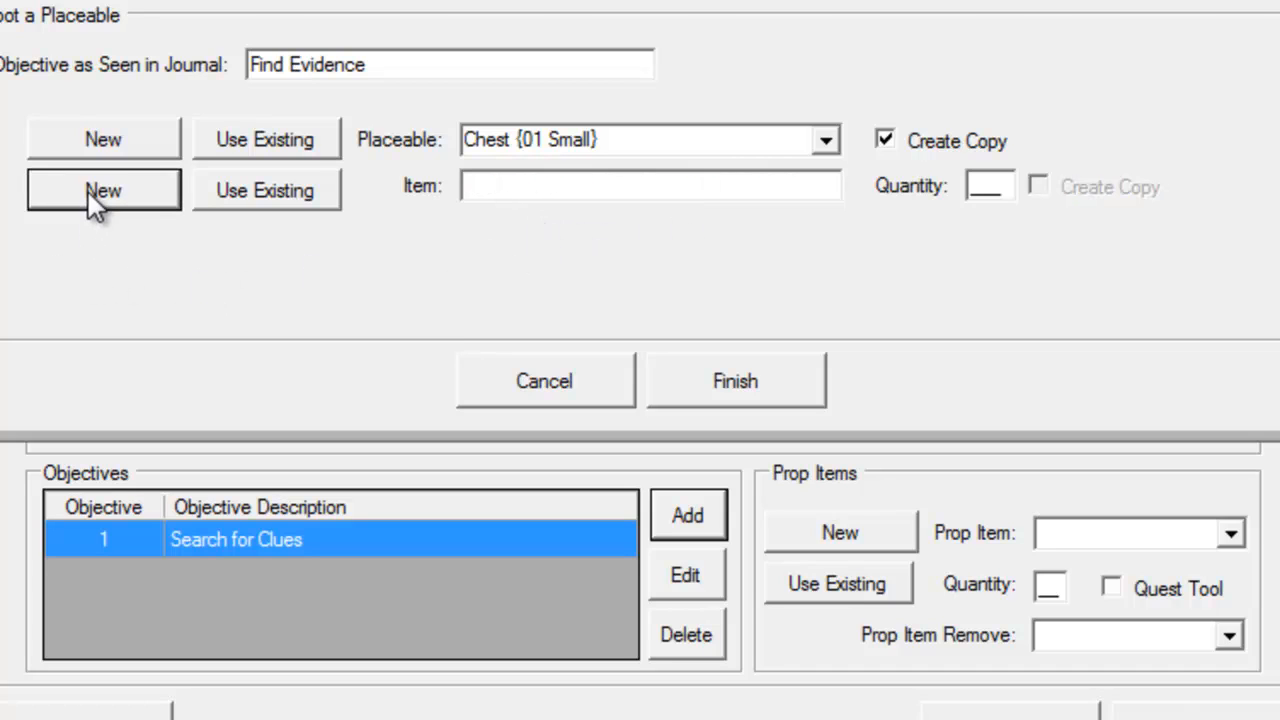
left_click(545, 188)
type("My")
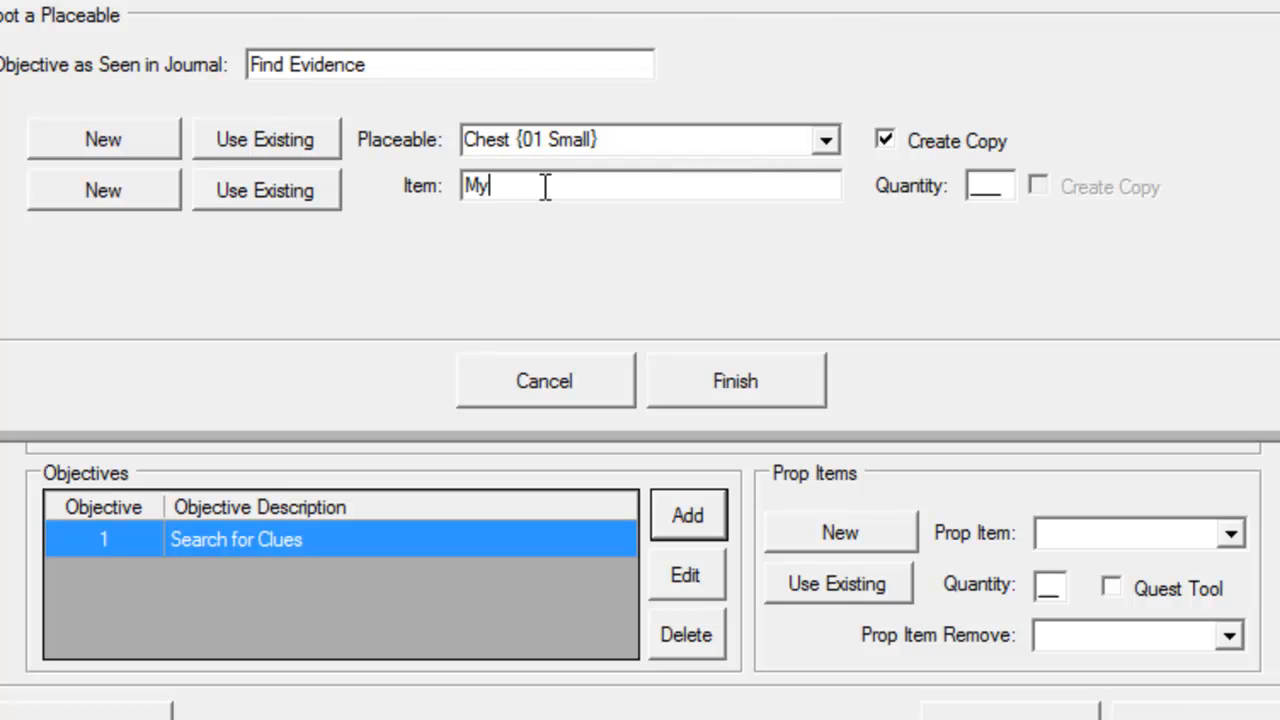
type("sterious Letter")
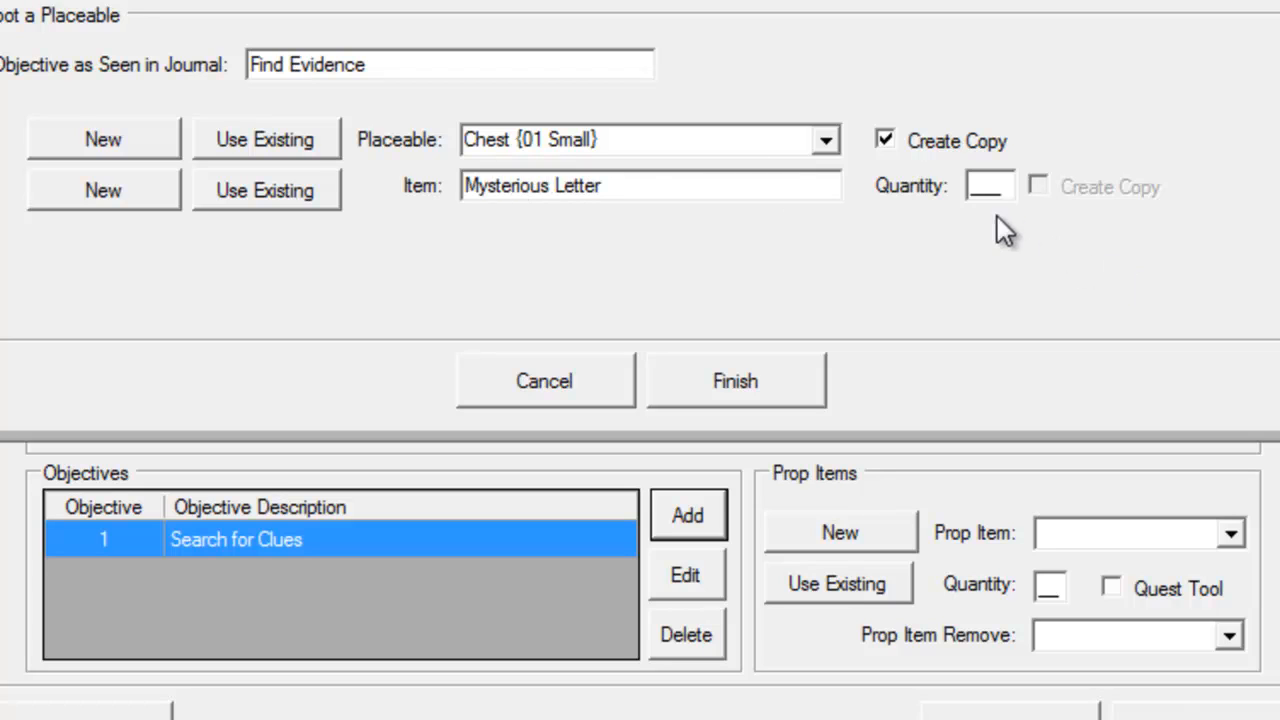
left_click(982, 187)
type("1")
left_click(764, 383)
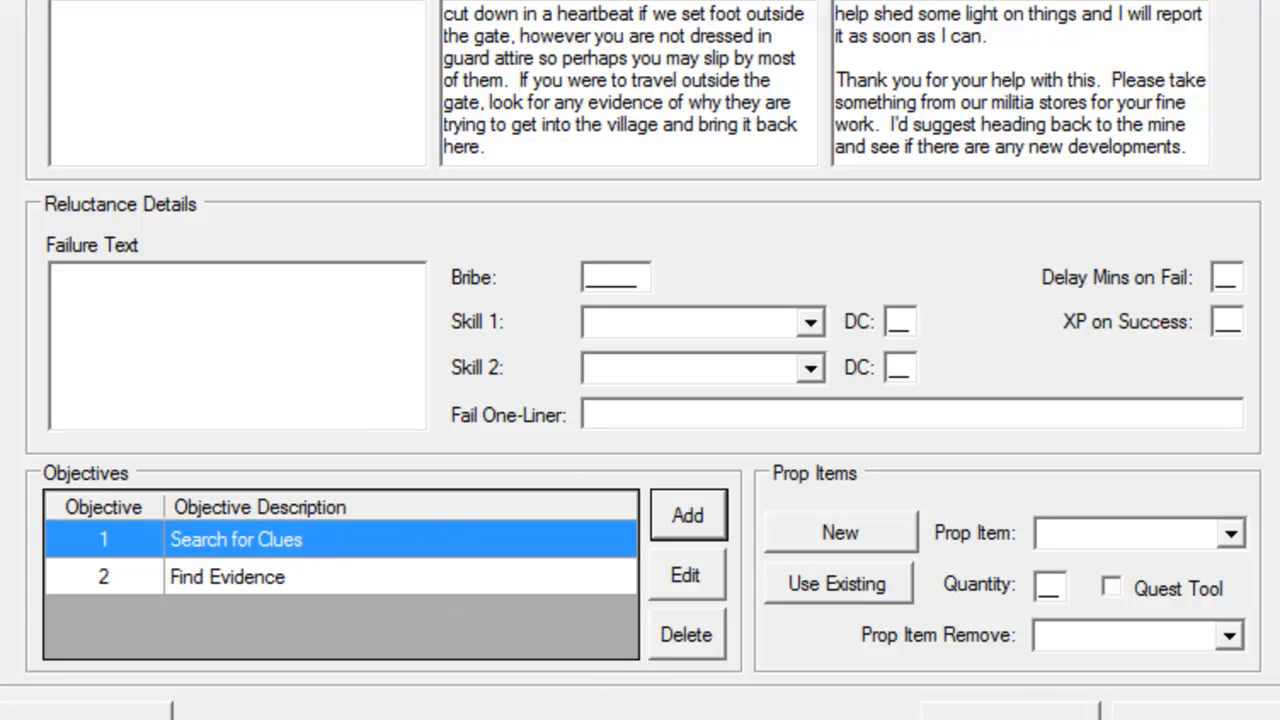
Leave quest steps 4 and 5 empty and advance to the Quest Rewards page
left_click(1027, 697)
left_click(1027, 697)
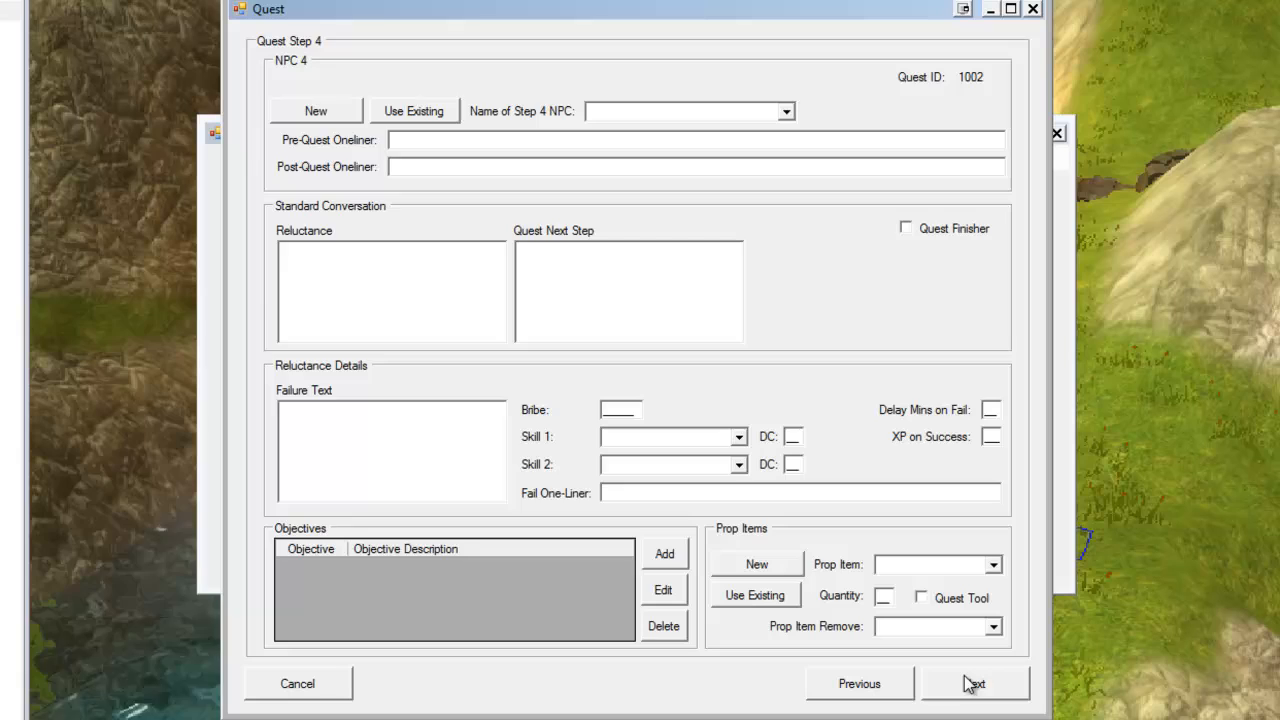
left_click(970, 684)
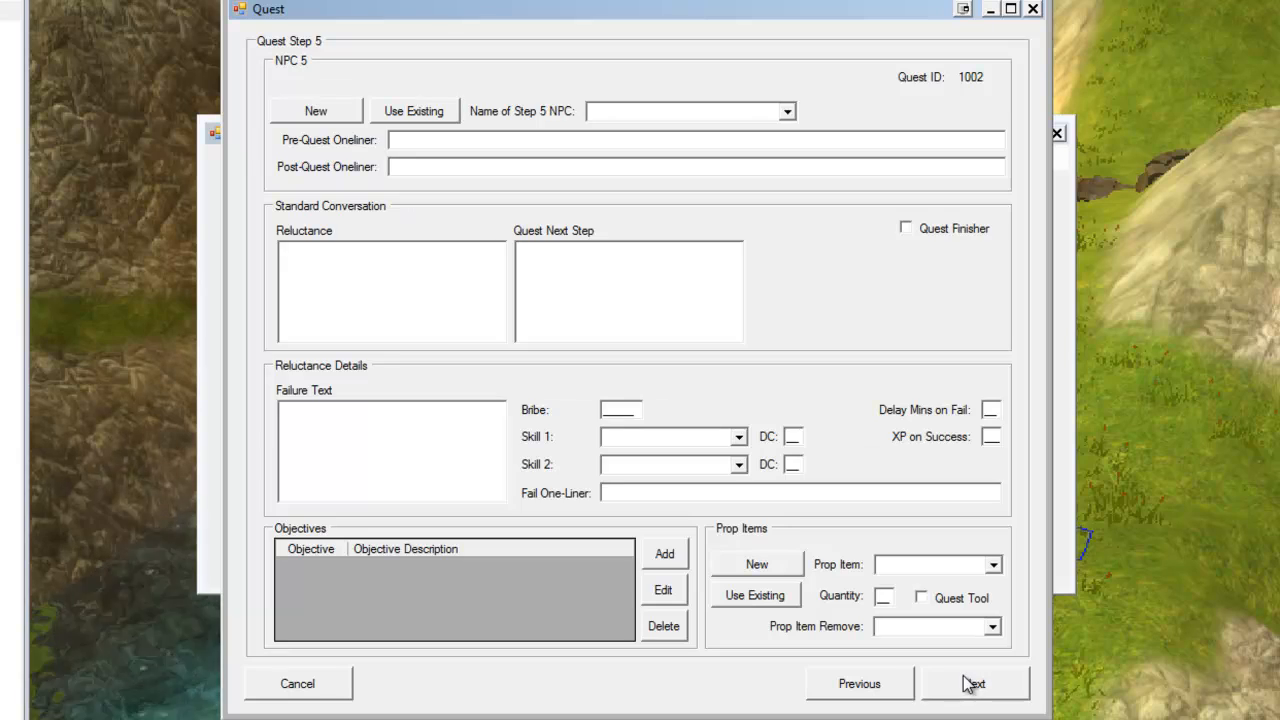
left_click(974, 683)
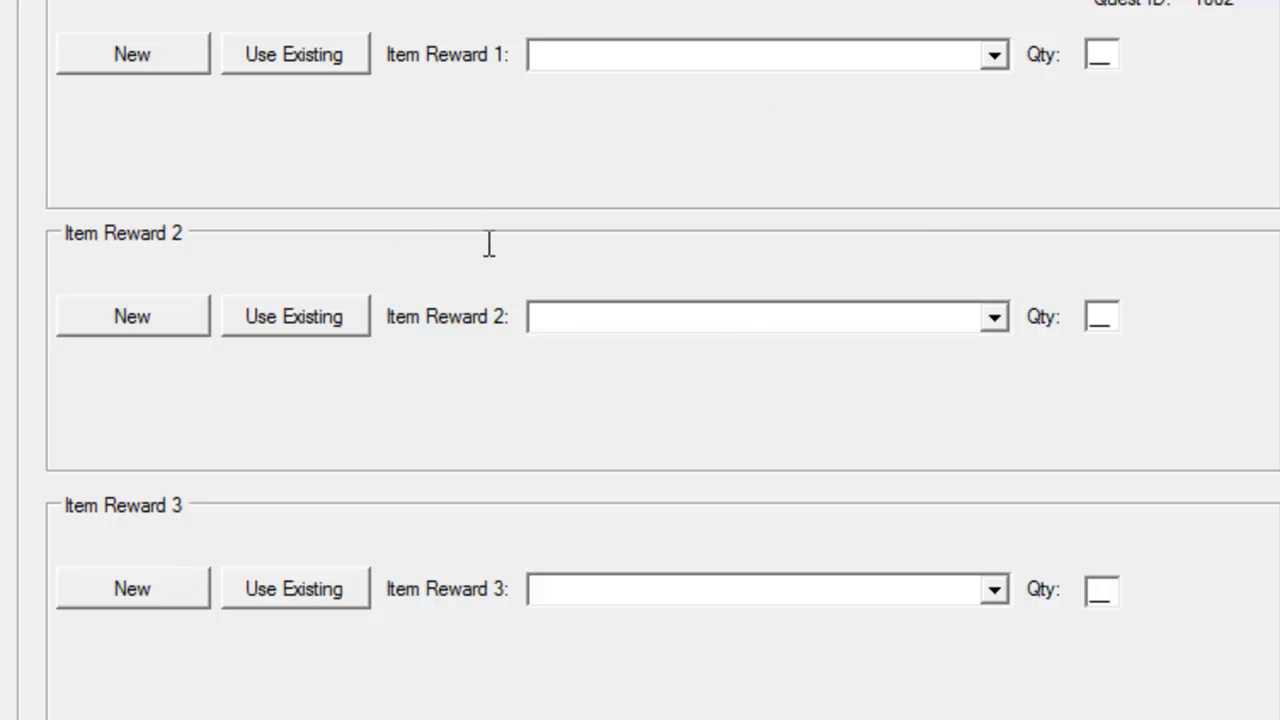
Set Item Reward 1 to Quarterstaff +1 with a quantity of 1
left_click(995, 57)
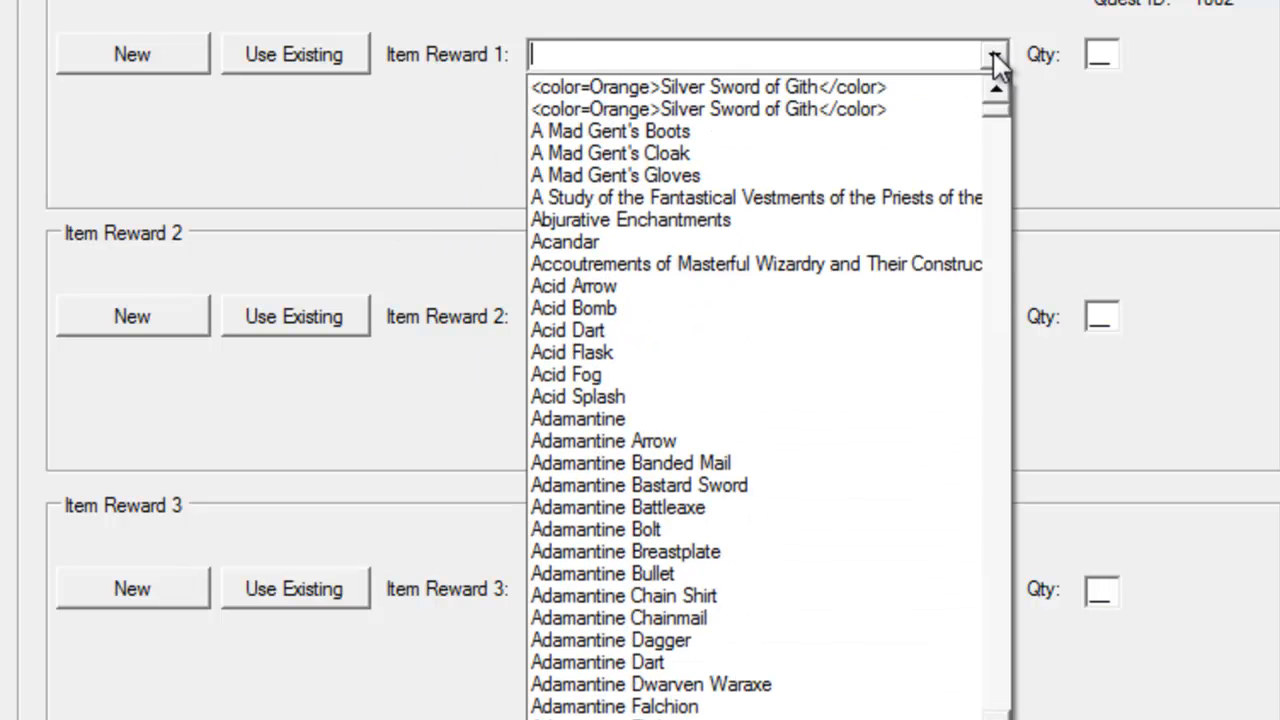
left_click_drag(1002, 114, 1001, 532)
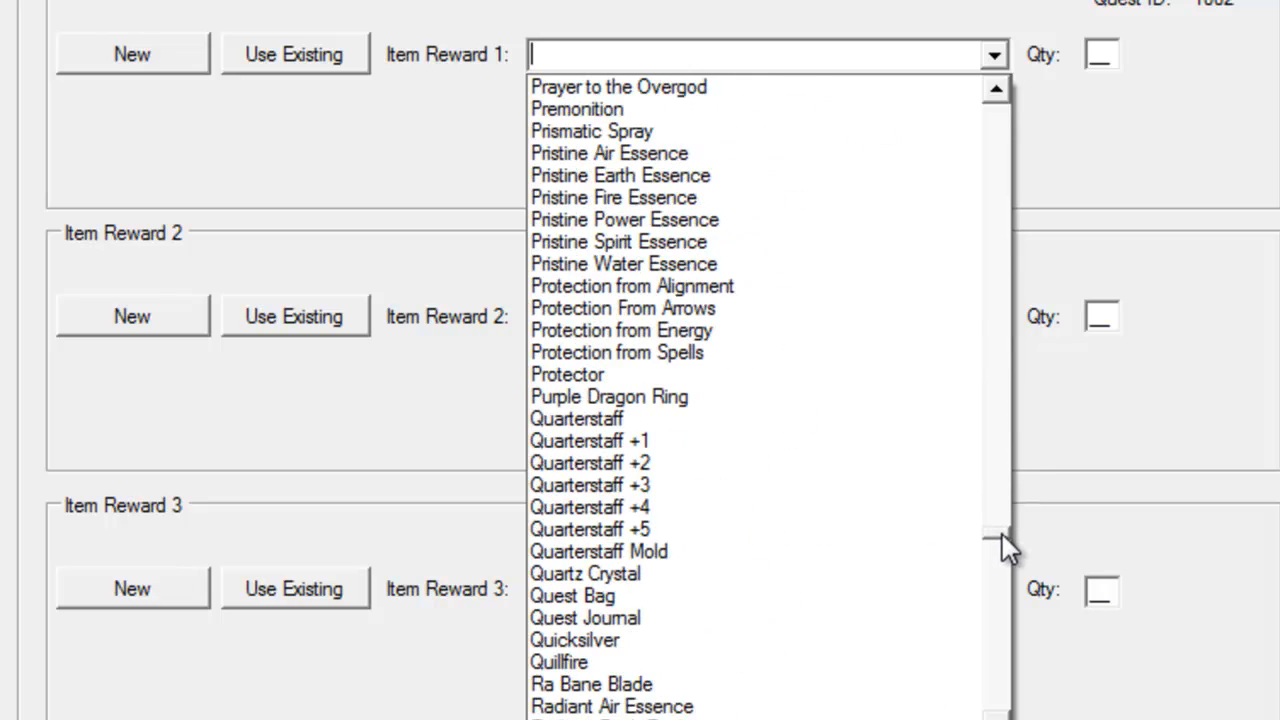
left_click(624, 440)
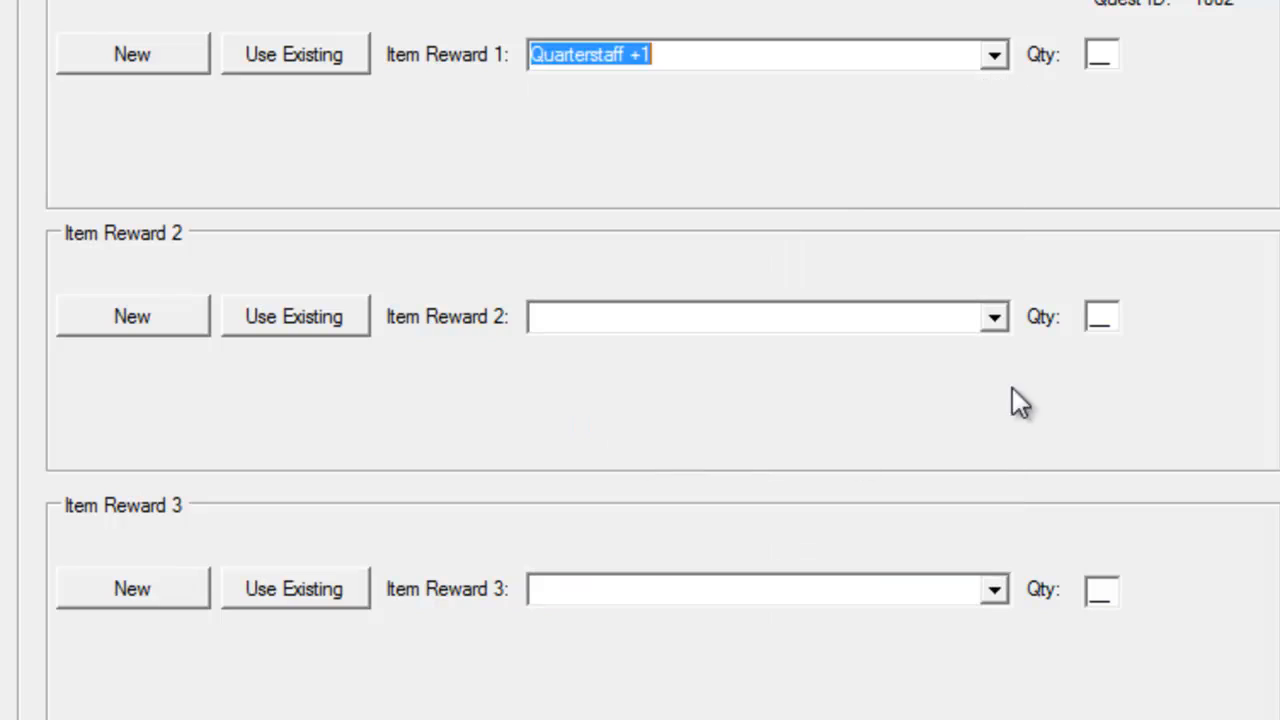
left_click(1097, 55)
type("1")
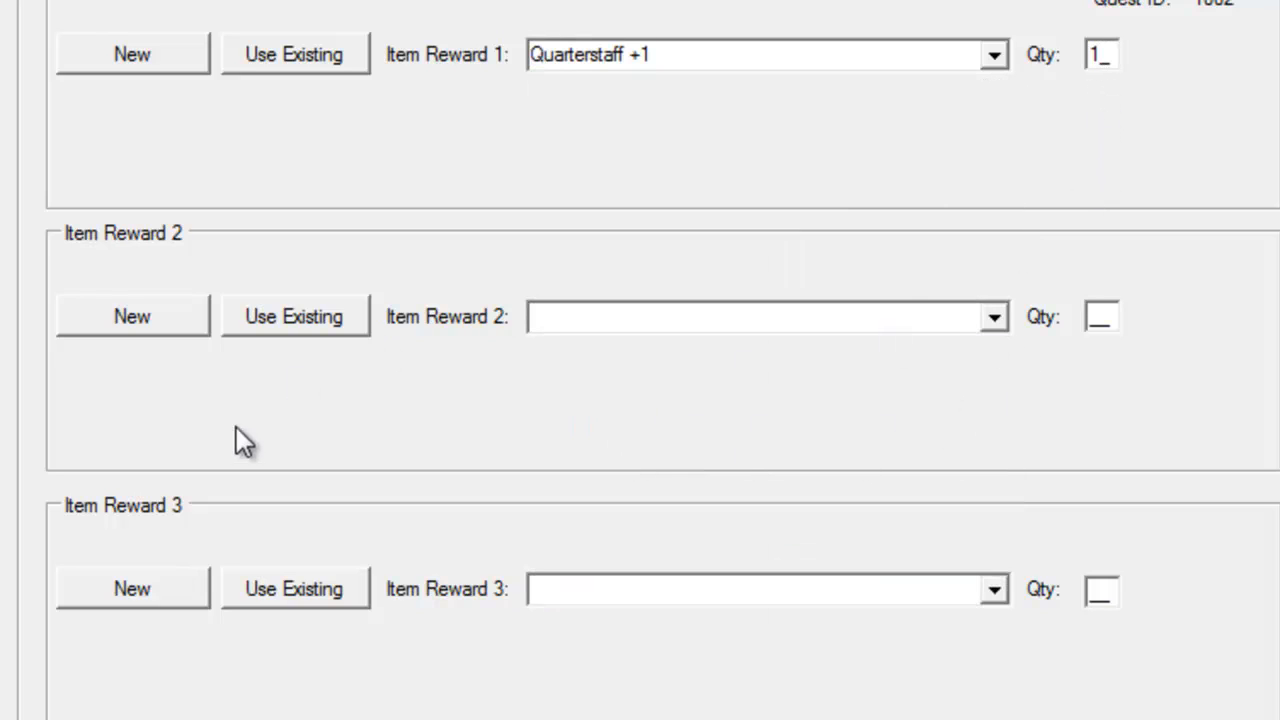
Choose Scimitar +1 as Item Reward 2 and Dagger +1 as Item Reward 3
left_click(991, 318)
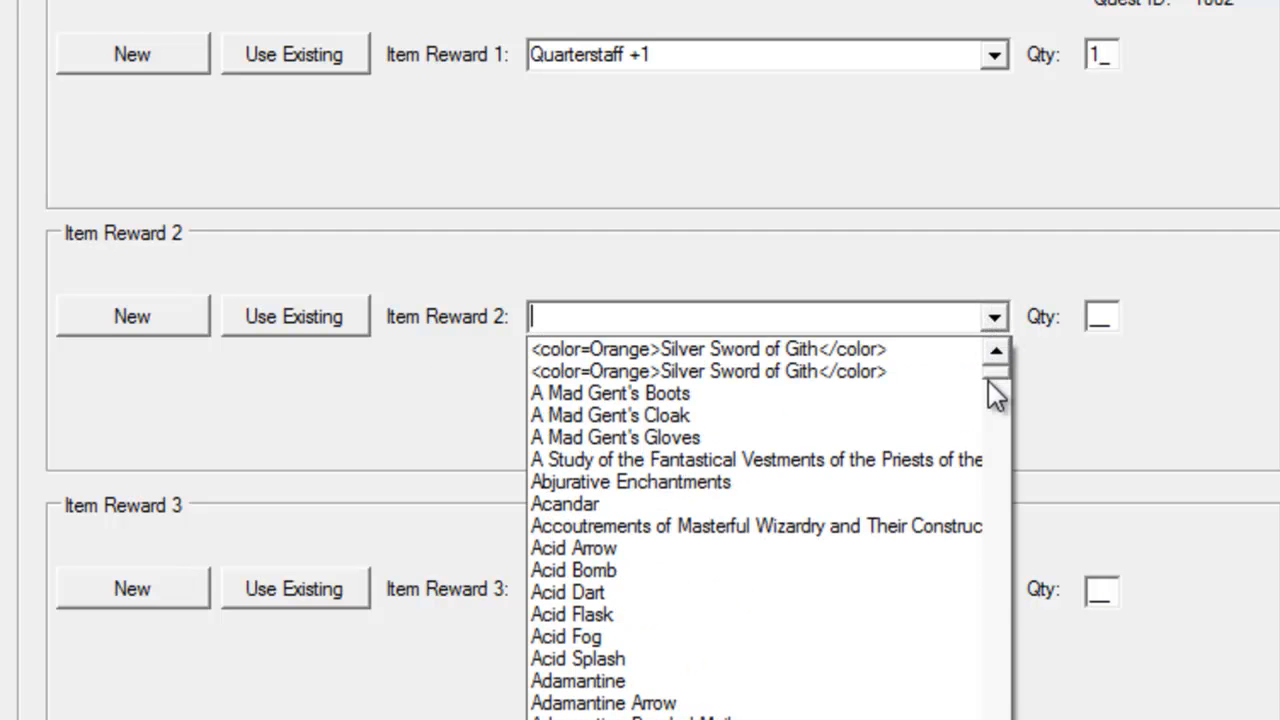
left_click_drag(1002, 388, 1001, 719)
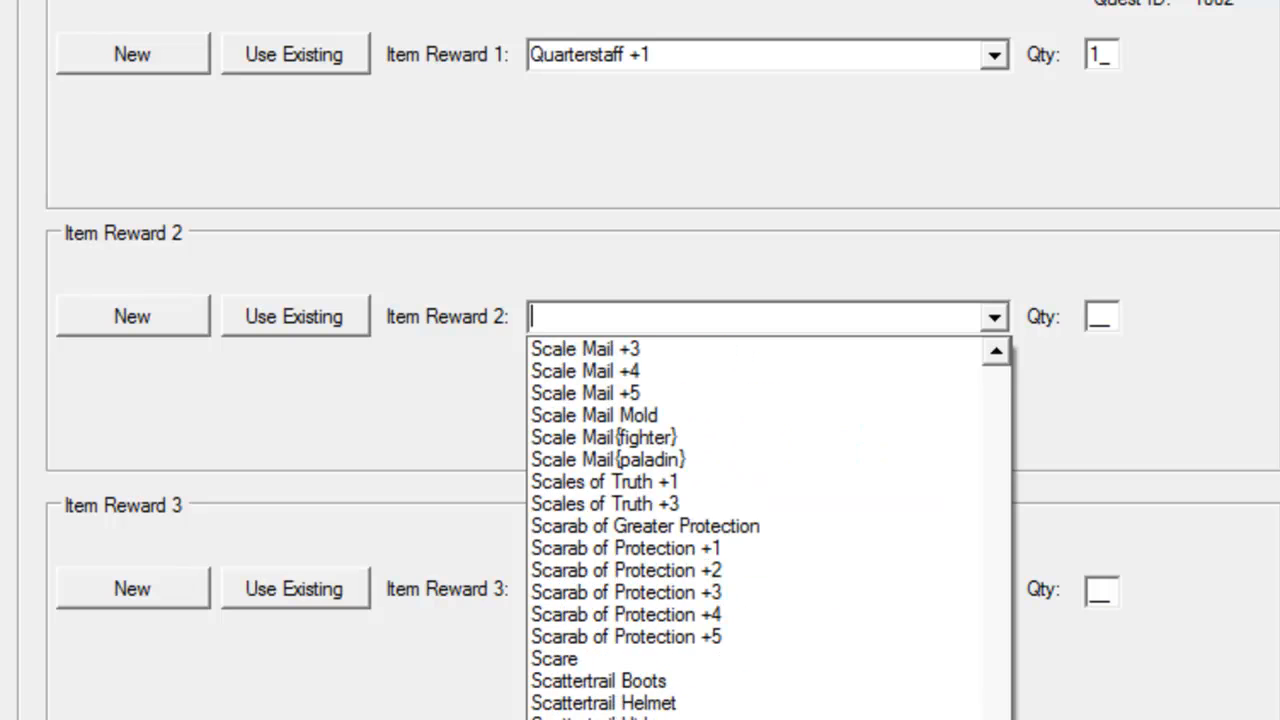
left_click(600, 719)
left_click(994, 589)
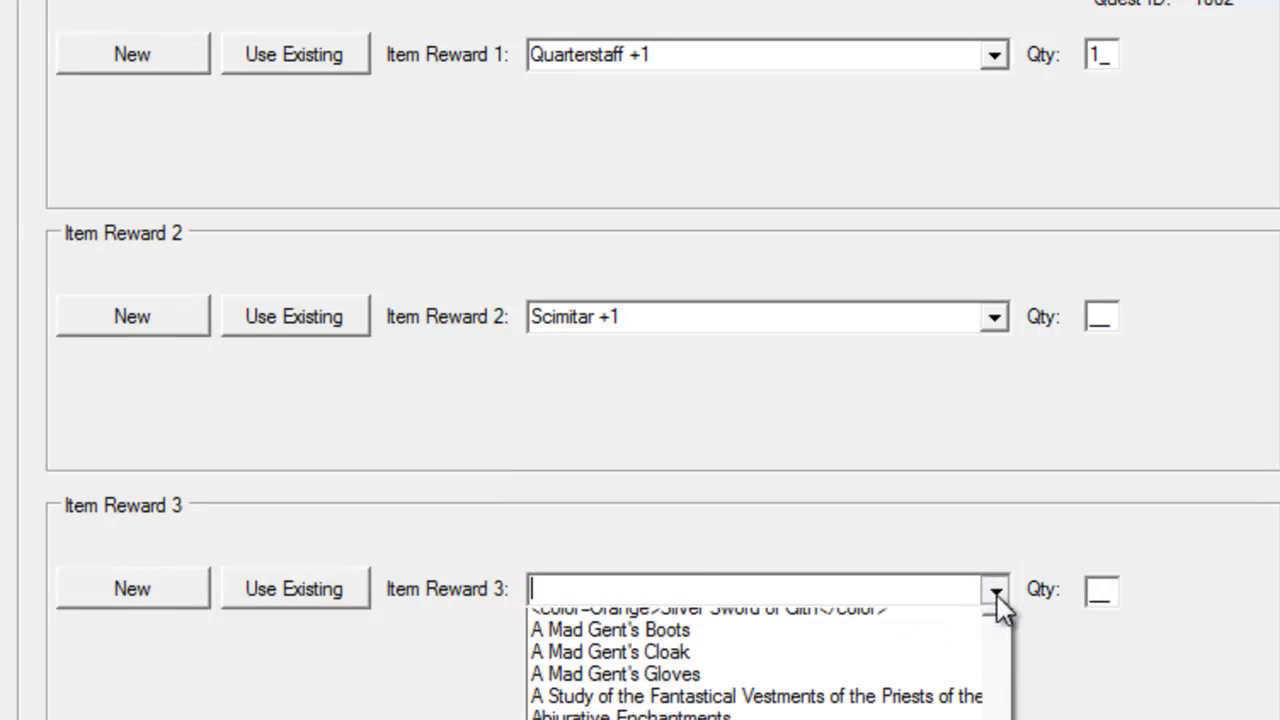
left_click_drag(994, 648, 995, 719)
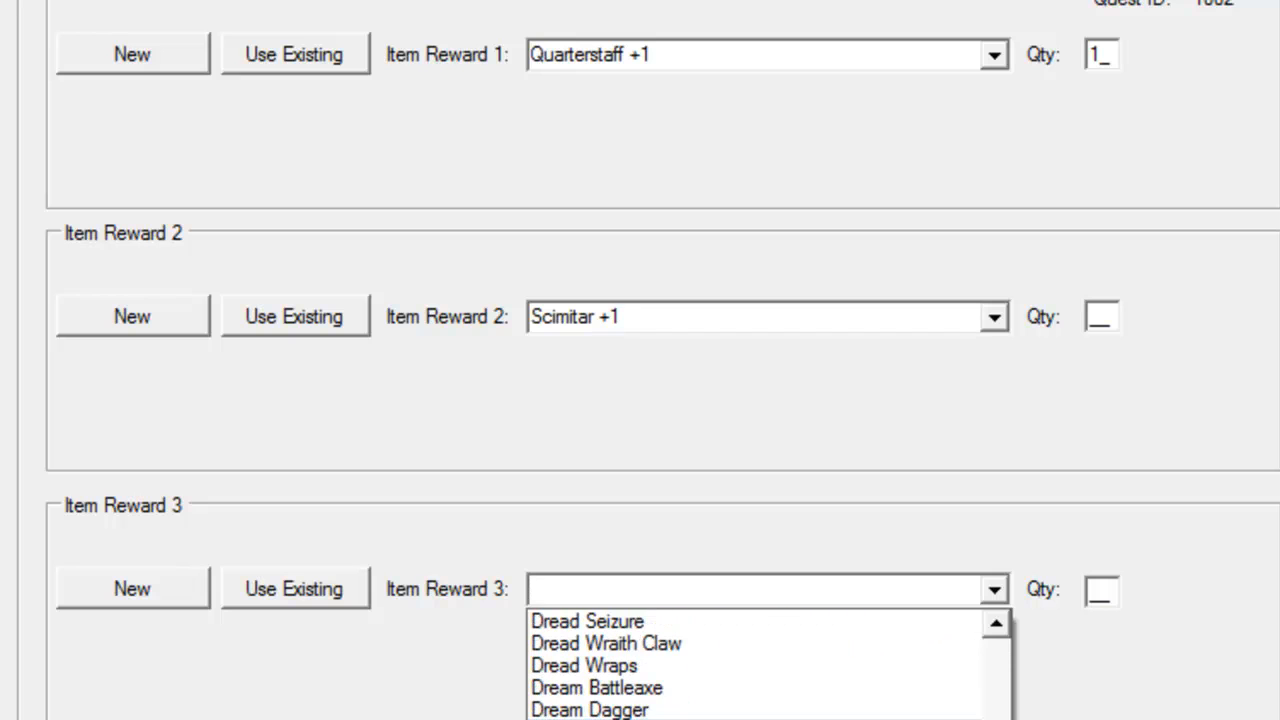
type("dag")
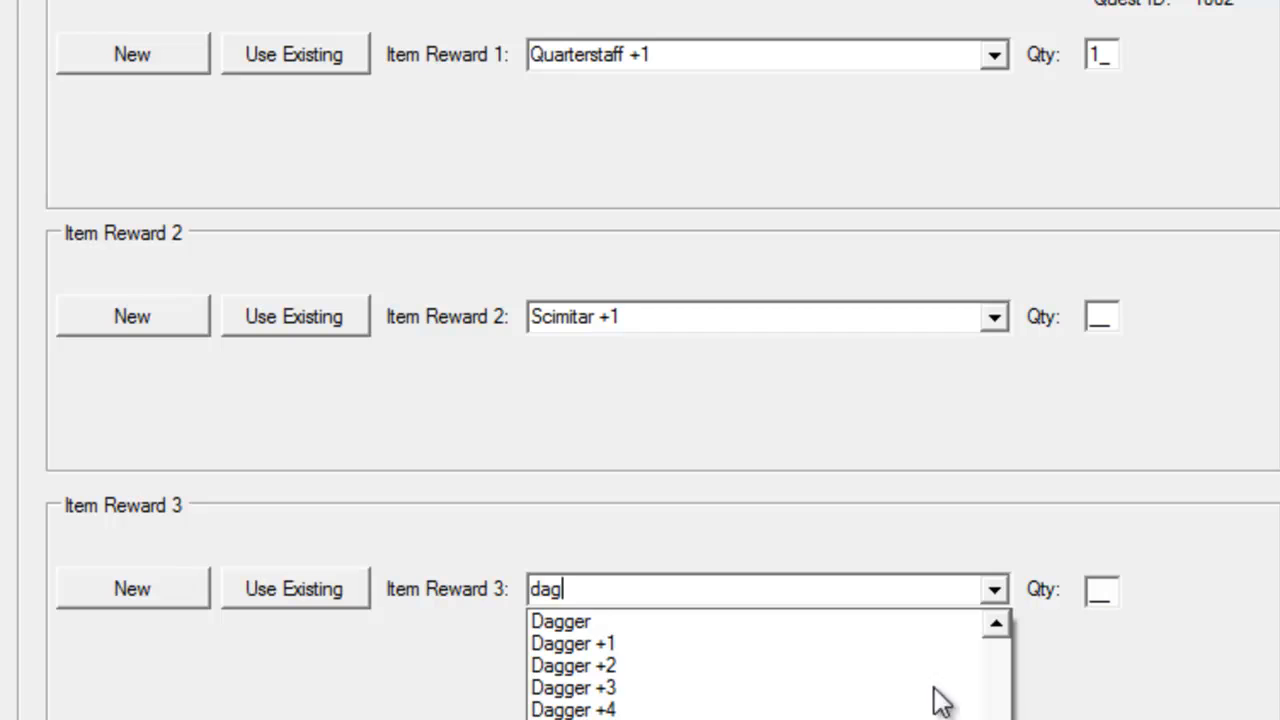
left_click(627, 643)
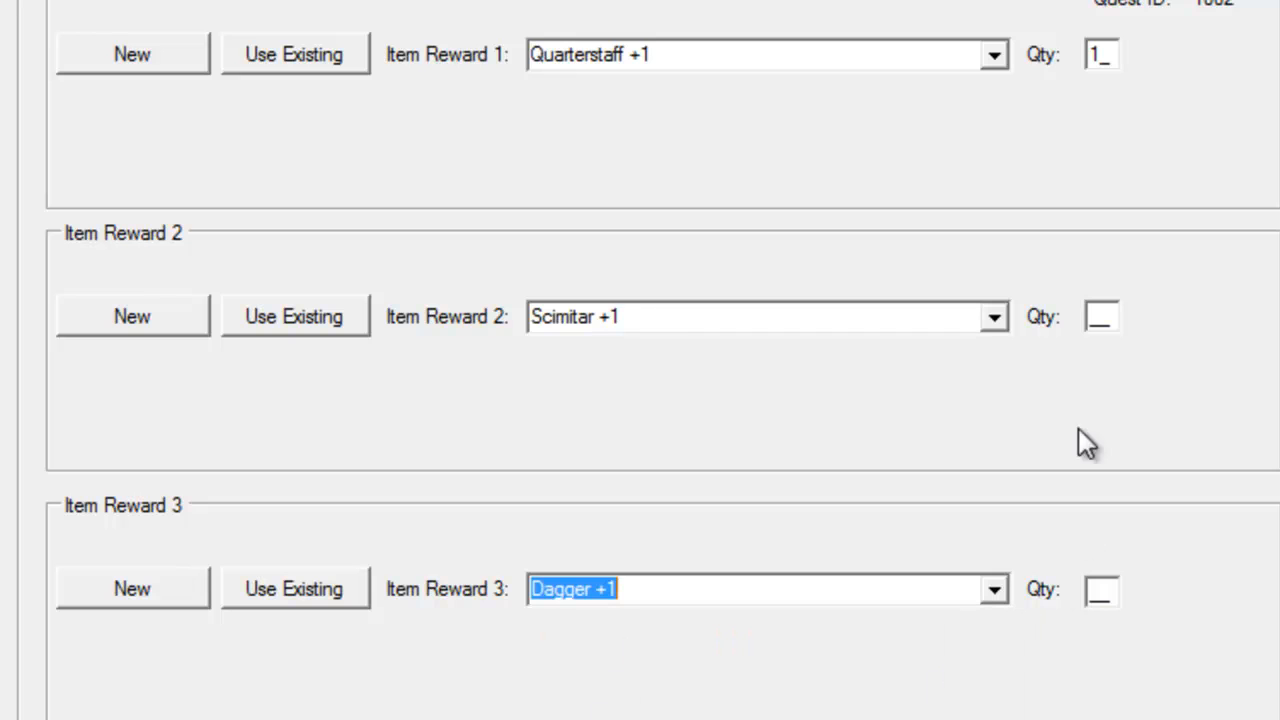
Set the quantities of Item Reward 2 and Item Reward 3 to 1 each
left_click(1100, 320)
type("1")
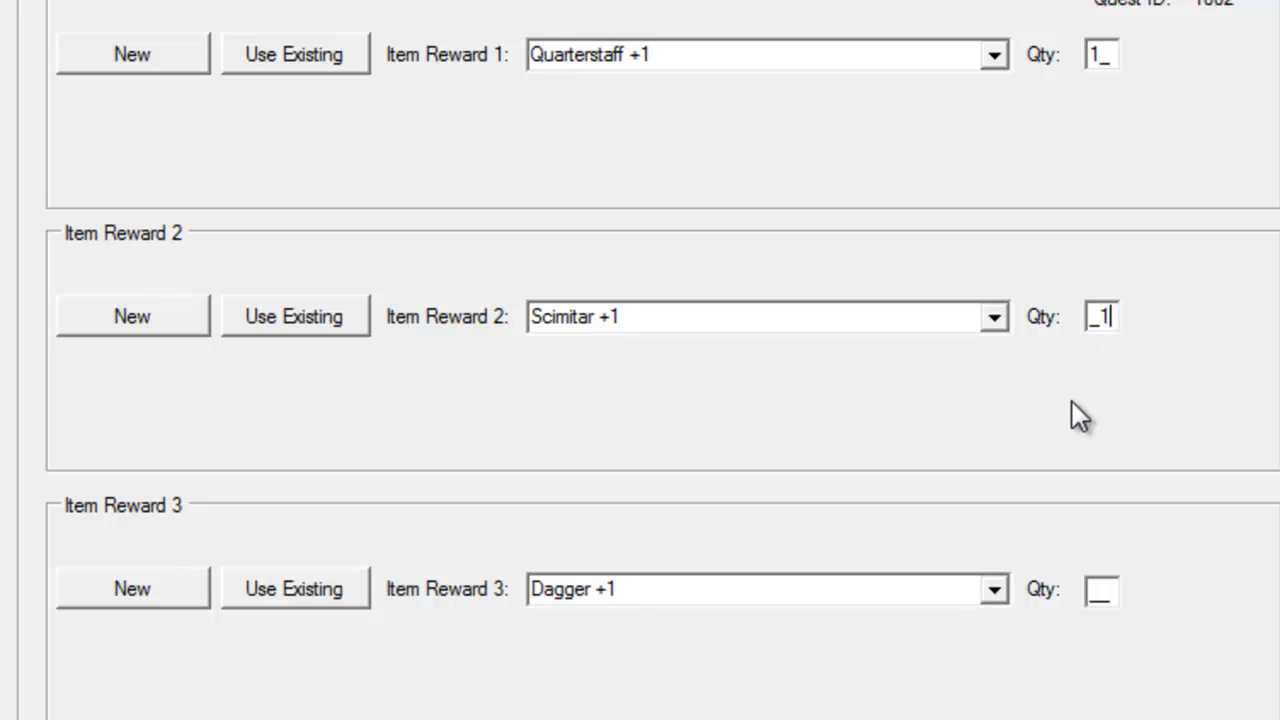
left_click(1100, 590)
type("1")
key("Tab")
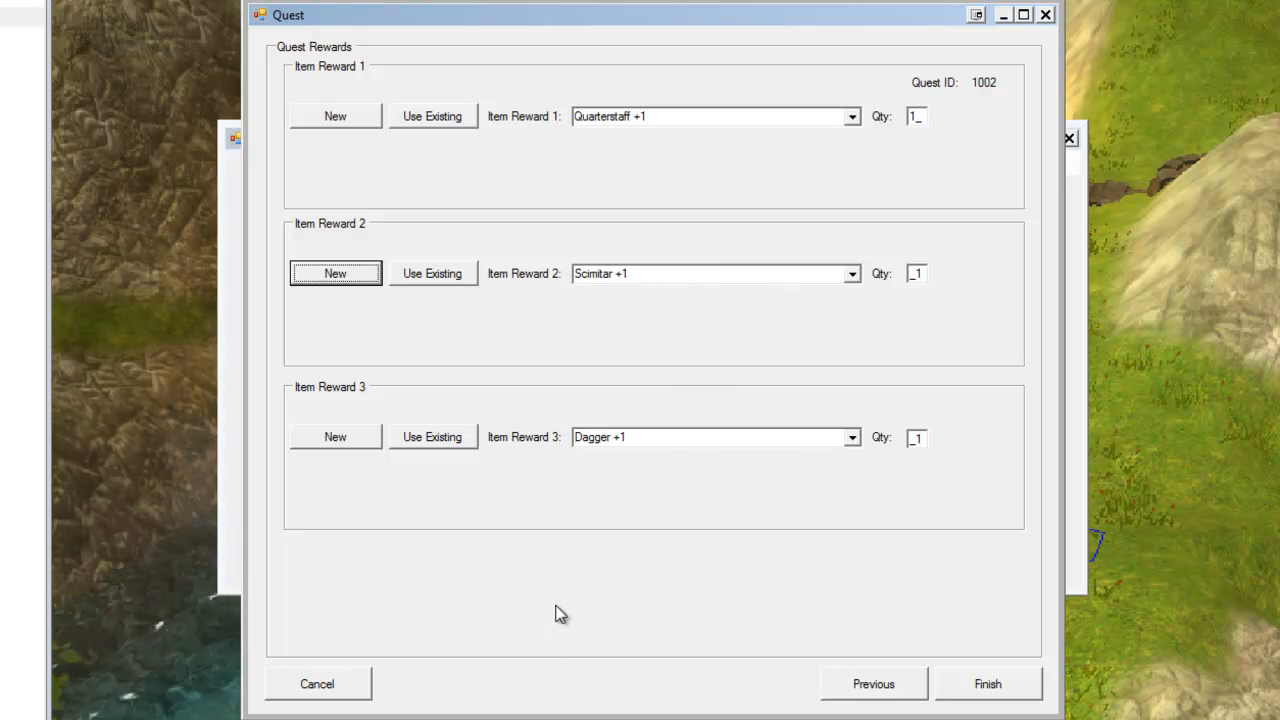
Finish the quest definition and quit the Legends Quest Plugin to return to the toolset's area view
left_click(987, 685)
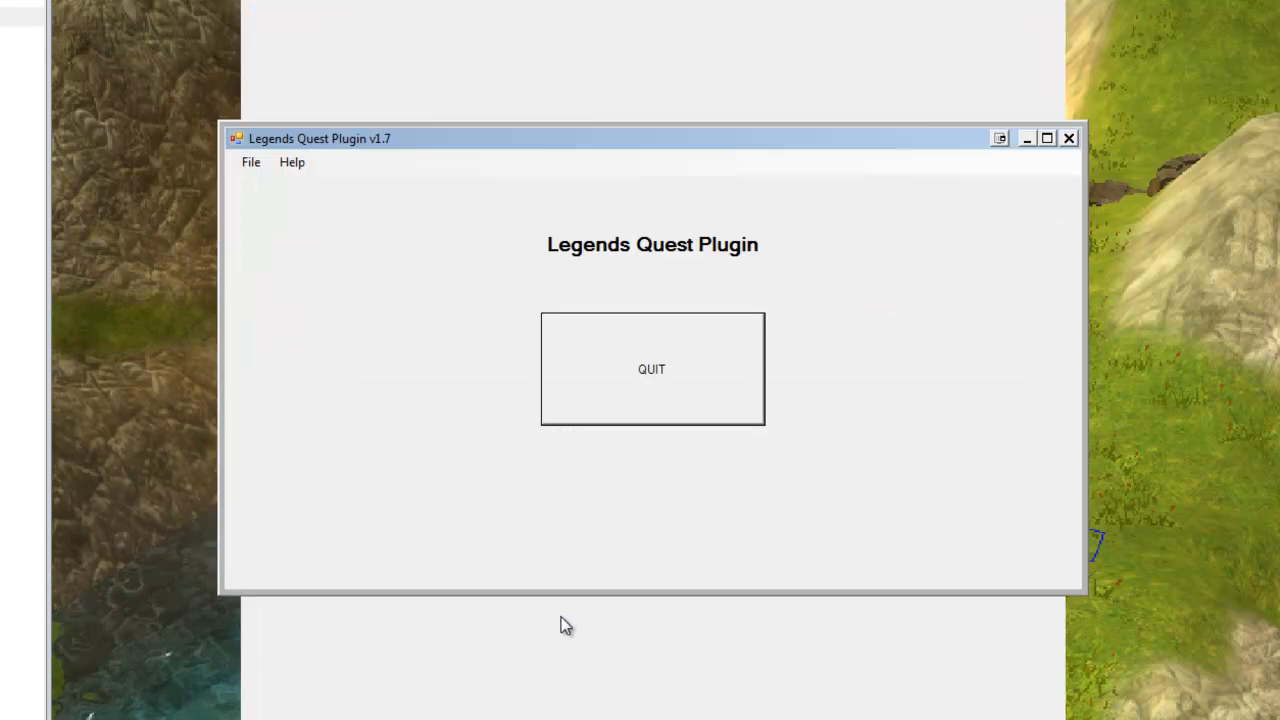
left_click(629, 380)
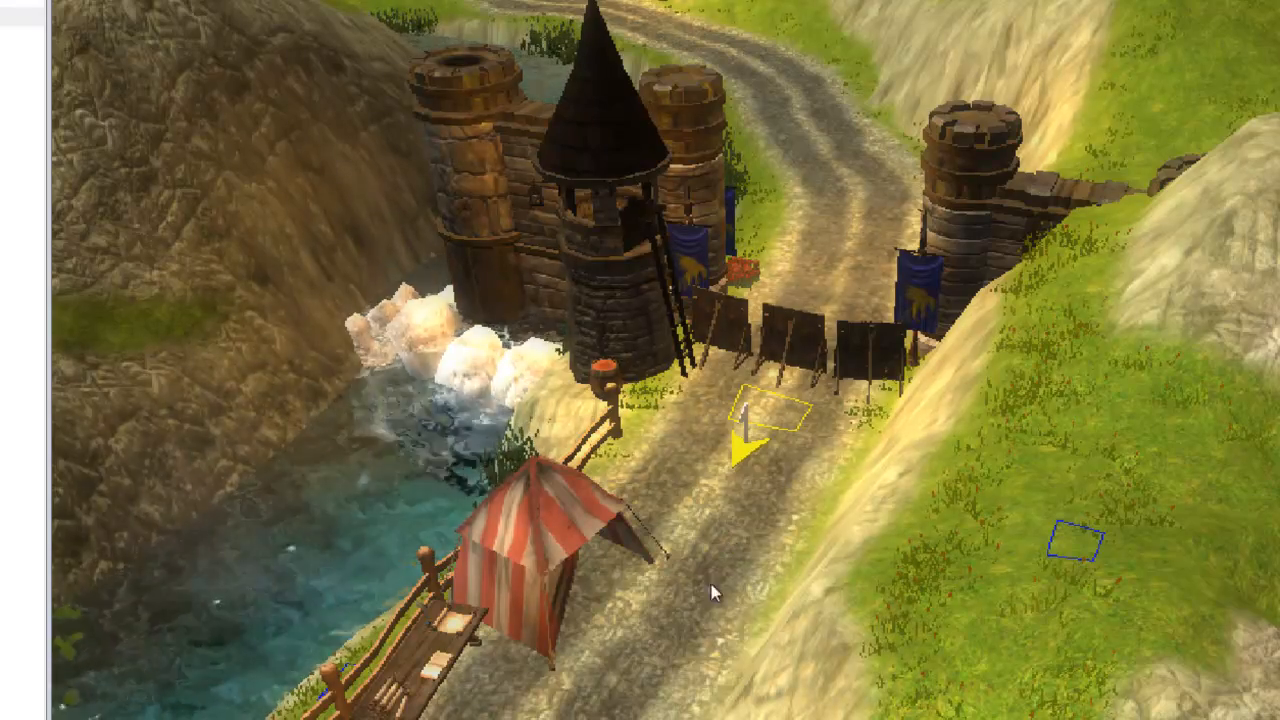
middle_click_drag(640, 664, 690, 557)
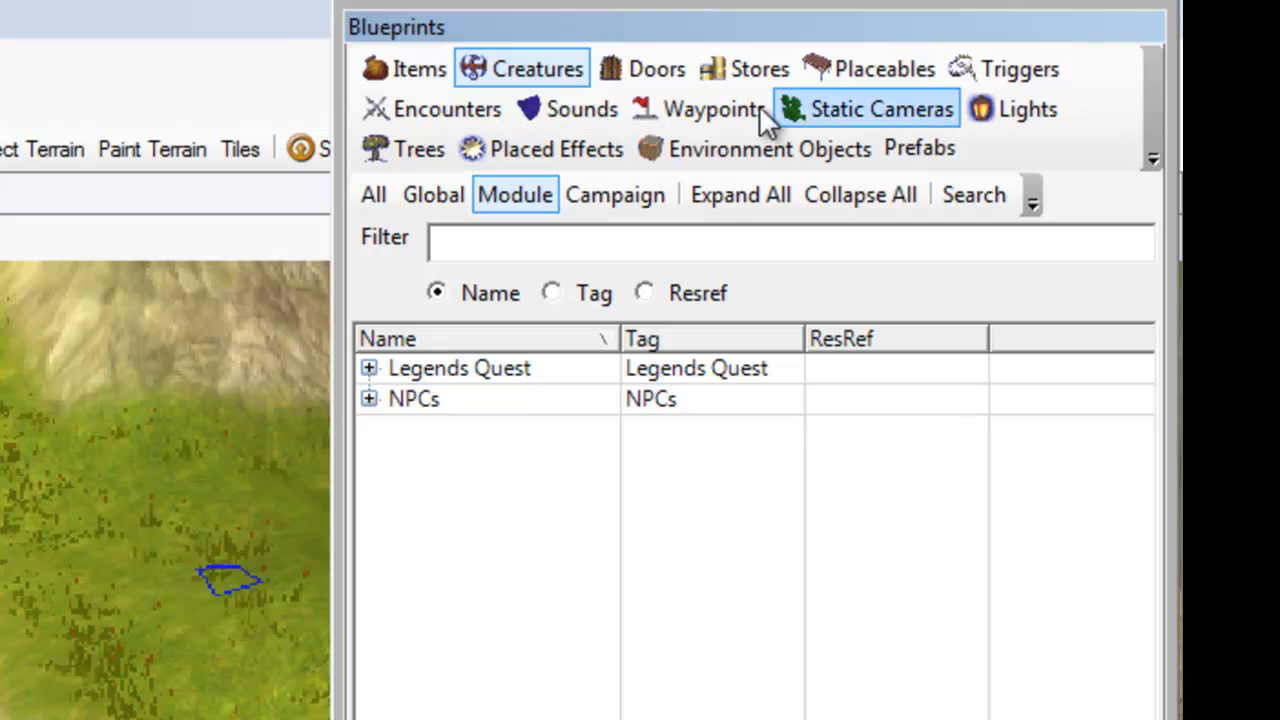
Place an Item Viewer Waypoint from the Legends Quest blueprints on walkable grass behind the village houses, using the baked walkmesh display as a guide
left_click(731, 112)
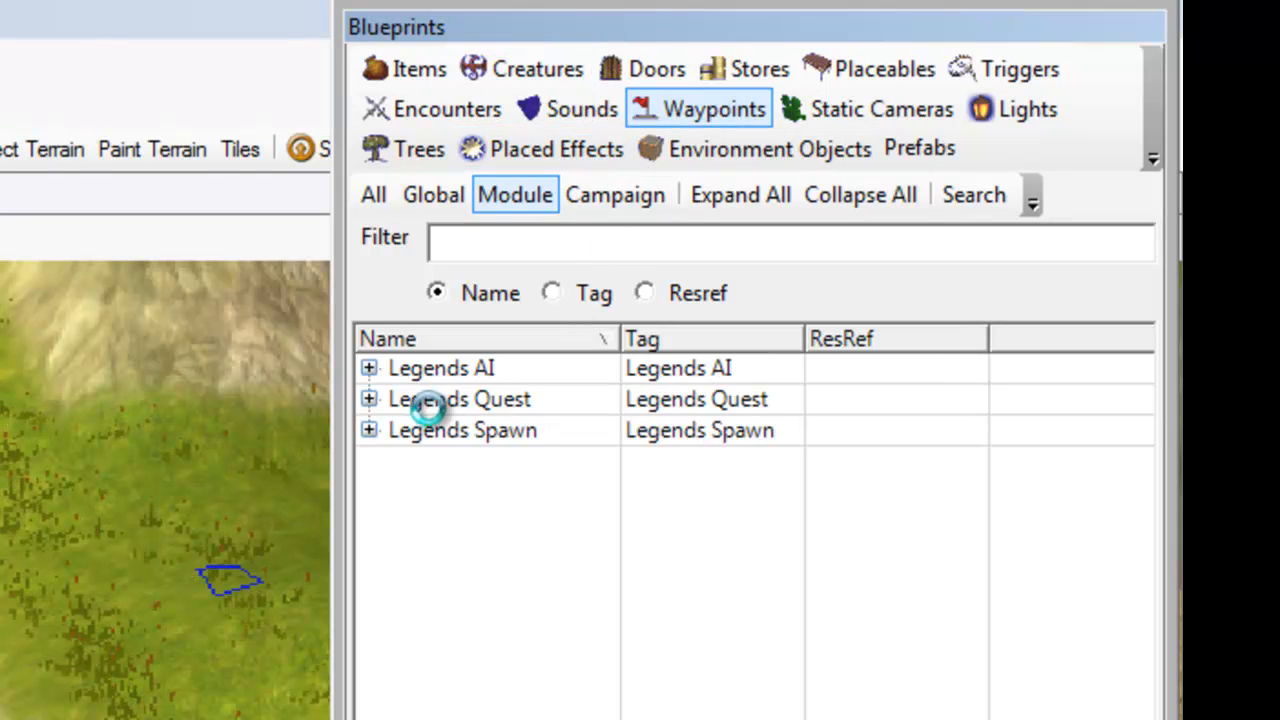
left_click(369, 399)
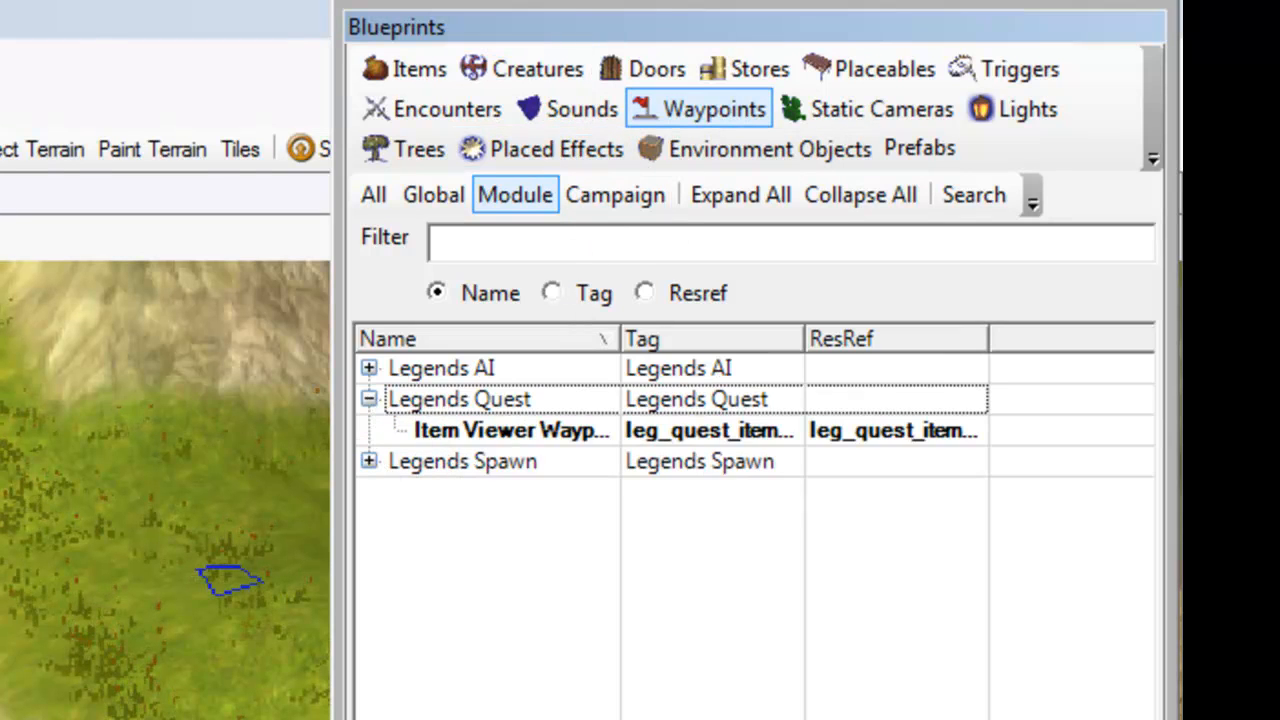
left_click(451, 431)
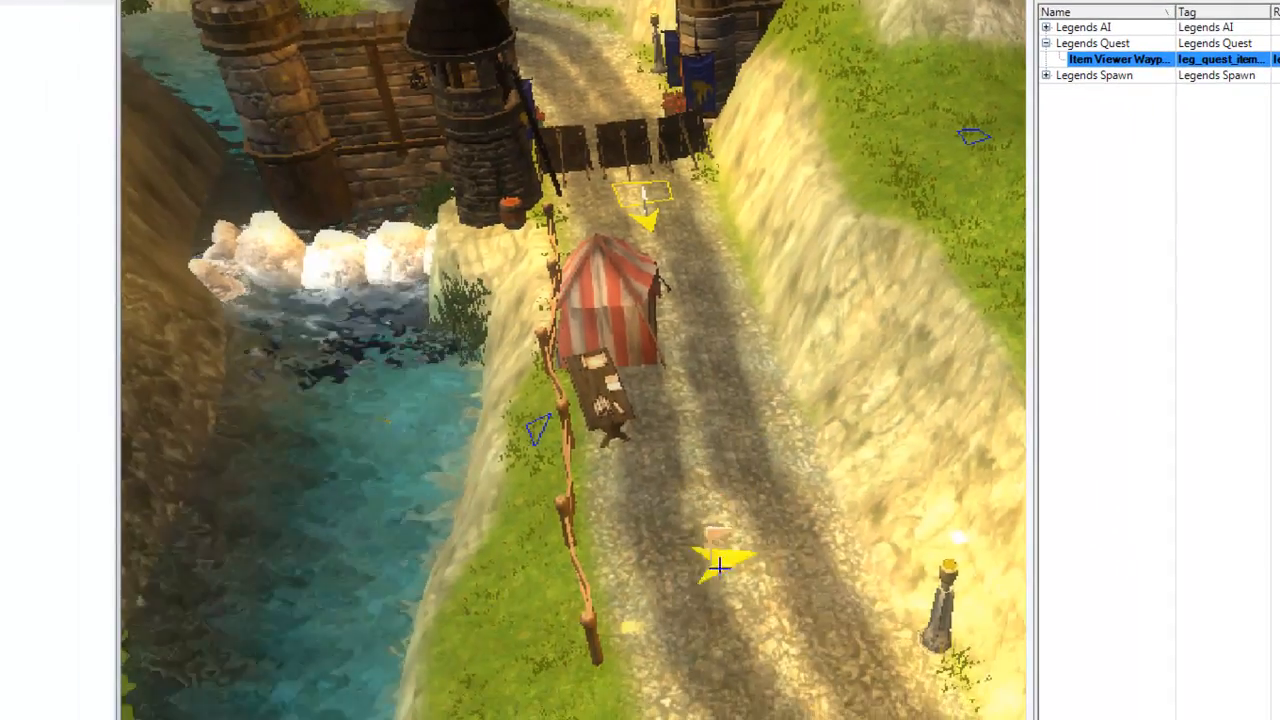
left_click_drag(750, 574, 380, 351, "ctrl")
left_click_drag(706, 336, 551, 248, "ctrl")
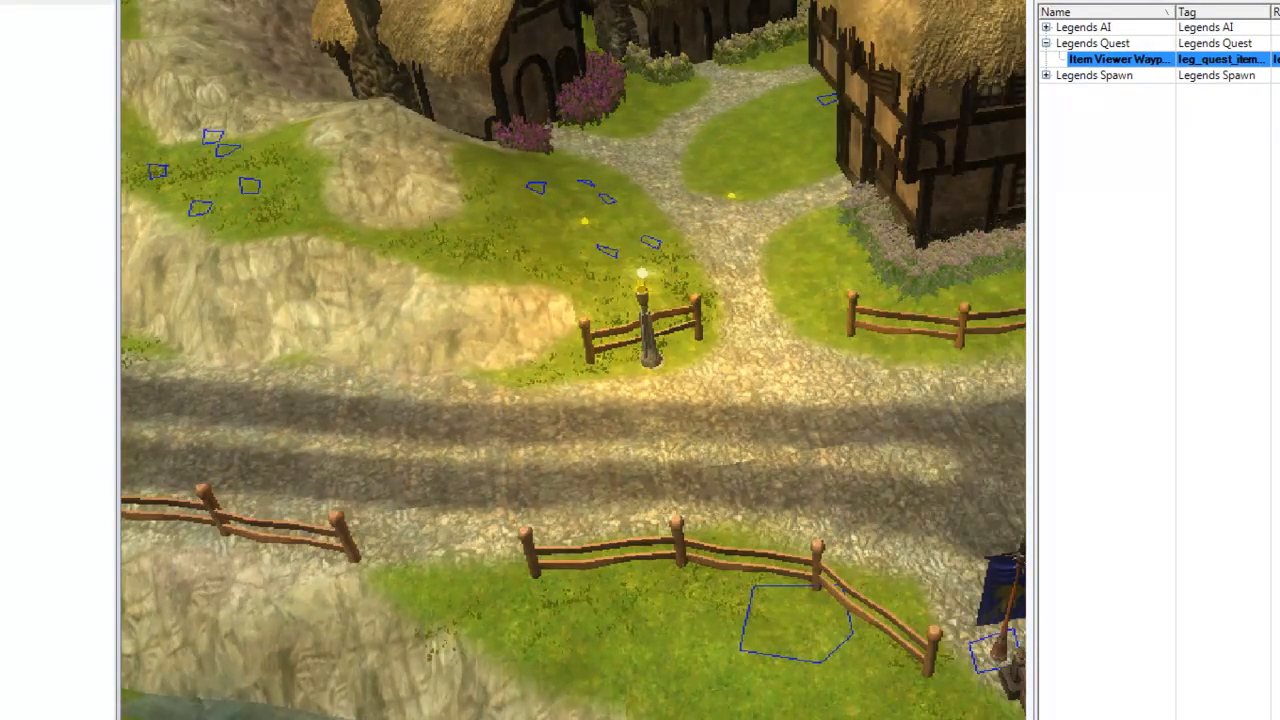
left_click(470, 2)
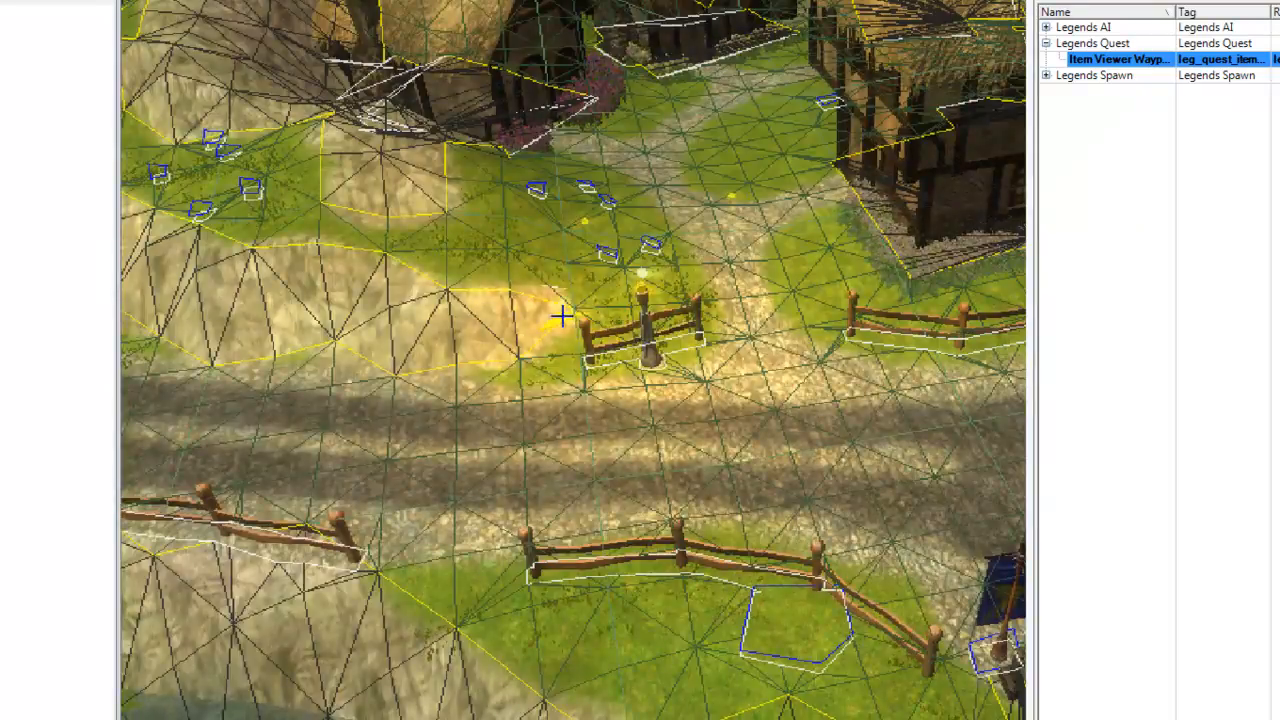
middle_click_drag(562, 316, 552, 395)
left_click_drag(430, 312, 600, 383, "ctrl")
left_click_drag(612, 178, 363, 446, "ctrl")
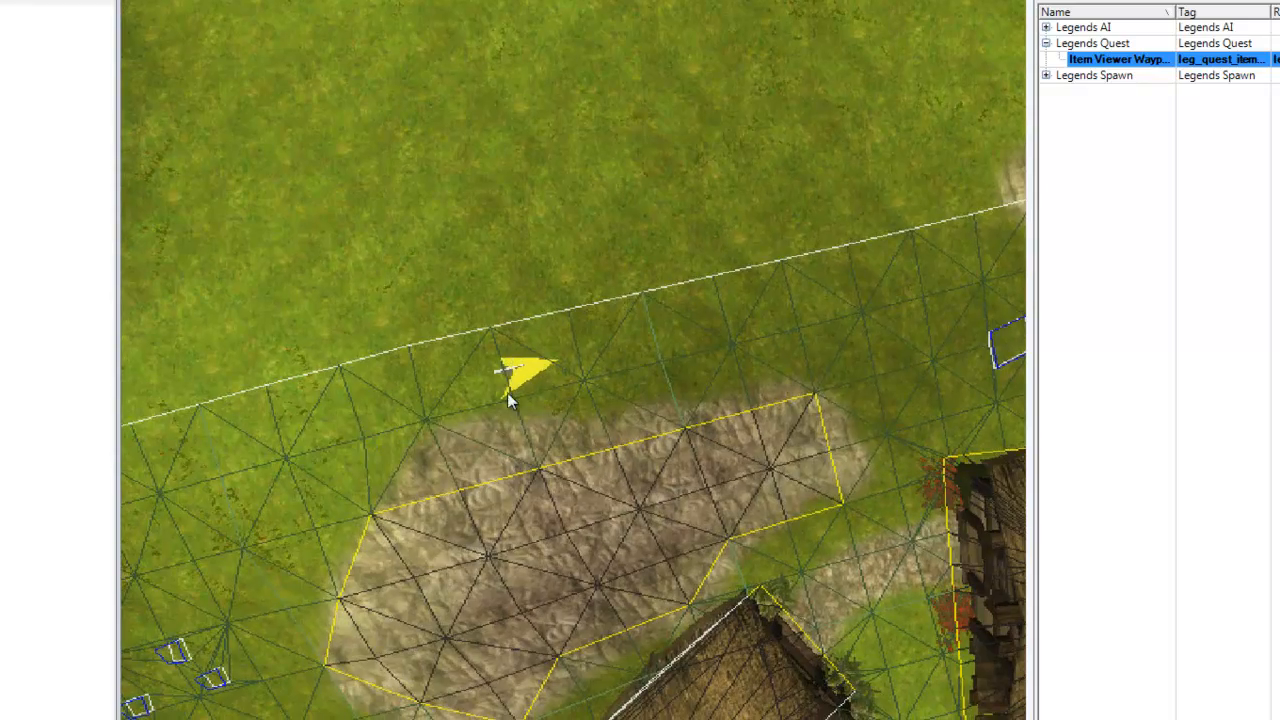
middle_click_drag(376, 534, 402, 388)
left_click_drag(401, 463, 481, 363, "ctrl")
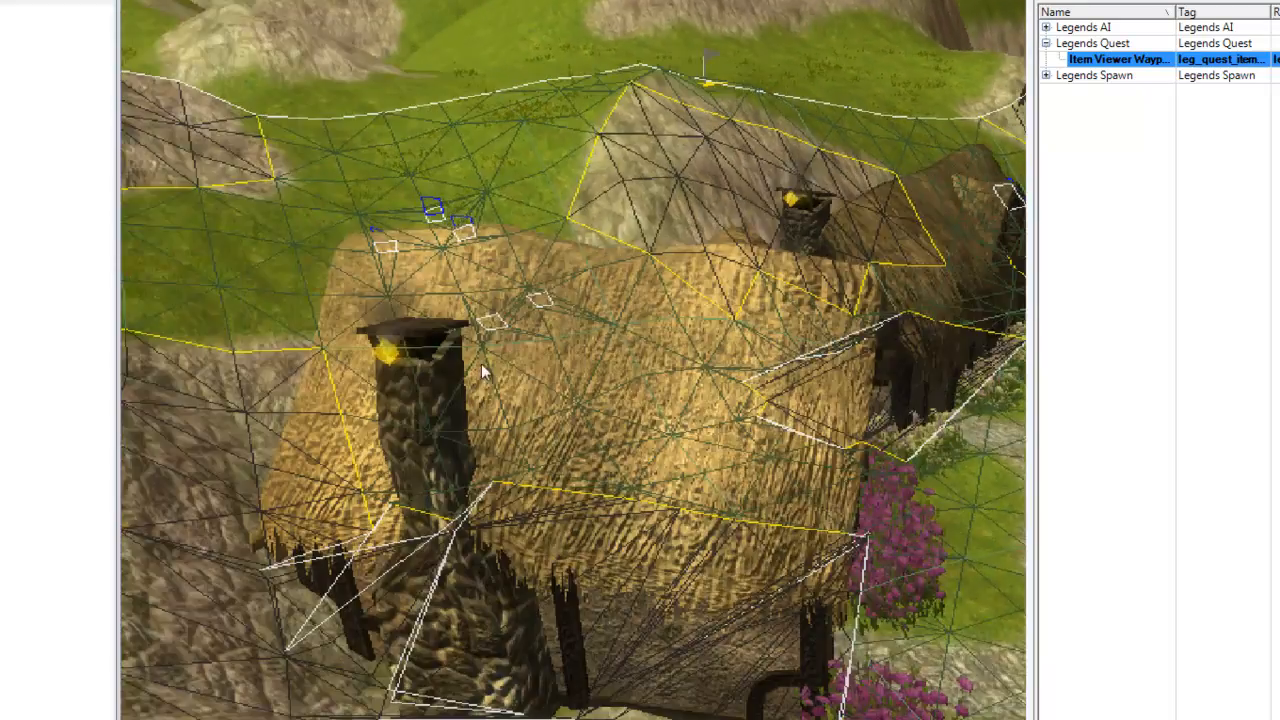
left_click_drag(410, 440, 488, 332, "ctrl")
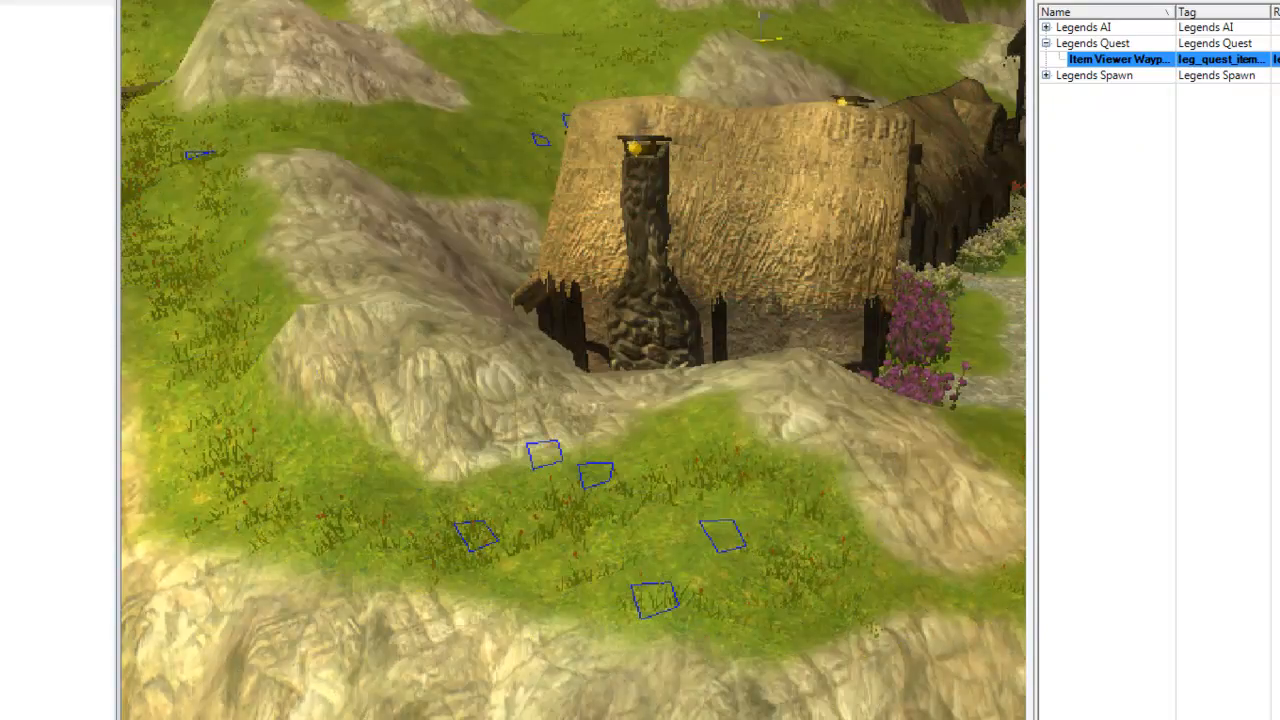
Examine the quest variables stored on the Captain Kana creature standing outside the keep's entrance
left_click_drag(316, 350, 473, 210, "ctrl")
middle_click_drag(415, 302, 357, 334)
left_click_drag(455, 285, 557, 450, "ctrl")
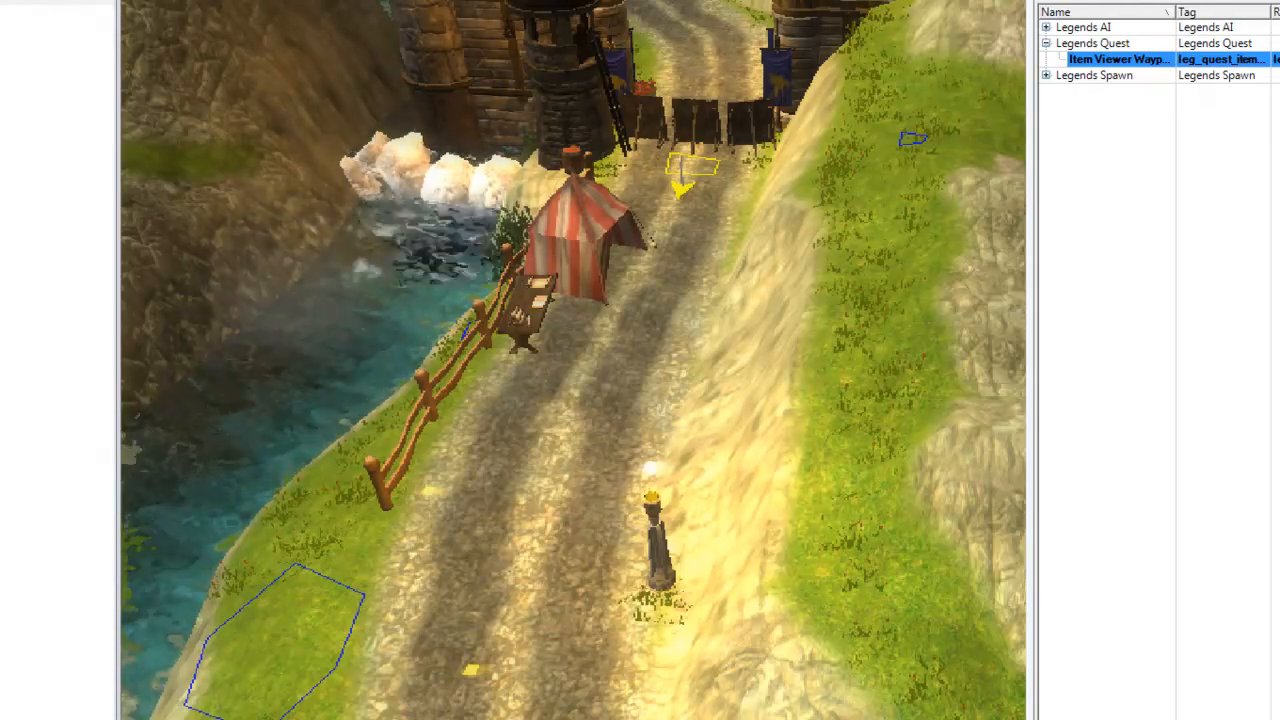
middle_click_drag(737, 531, 346, 168)
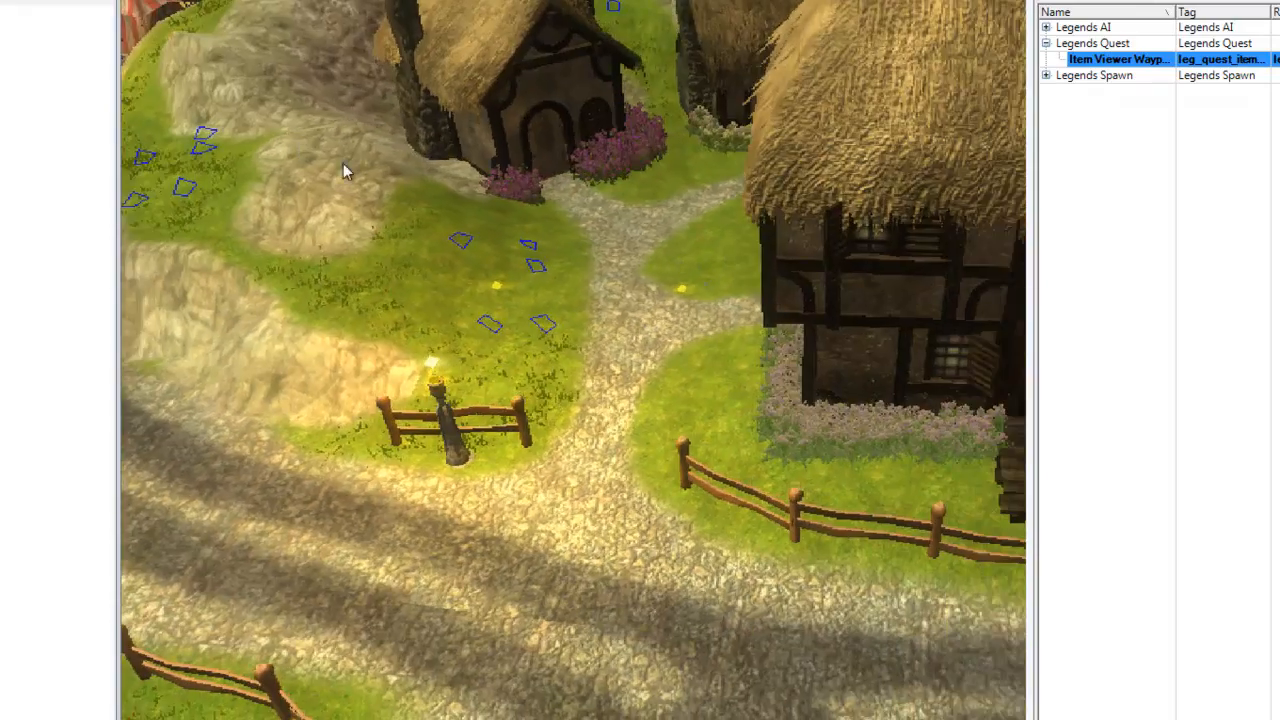
middle_click_drag(610, 350, 706, 660)
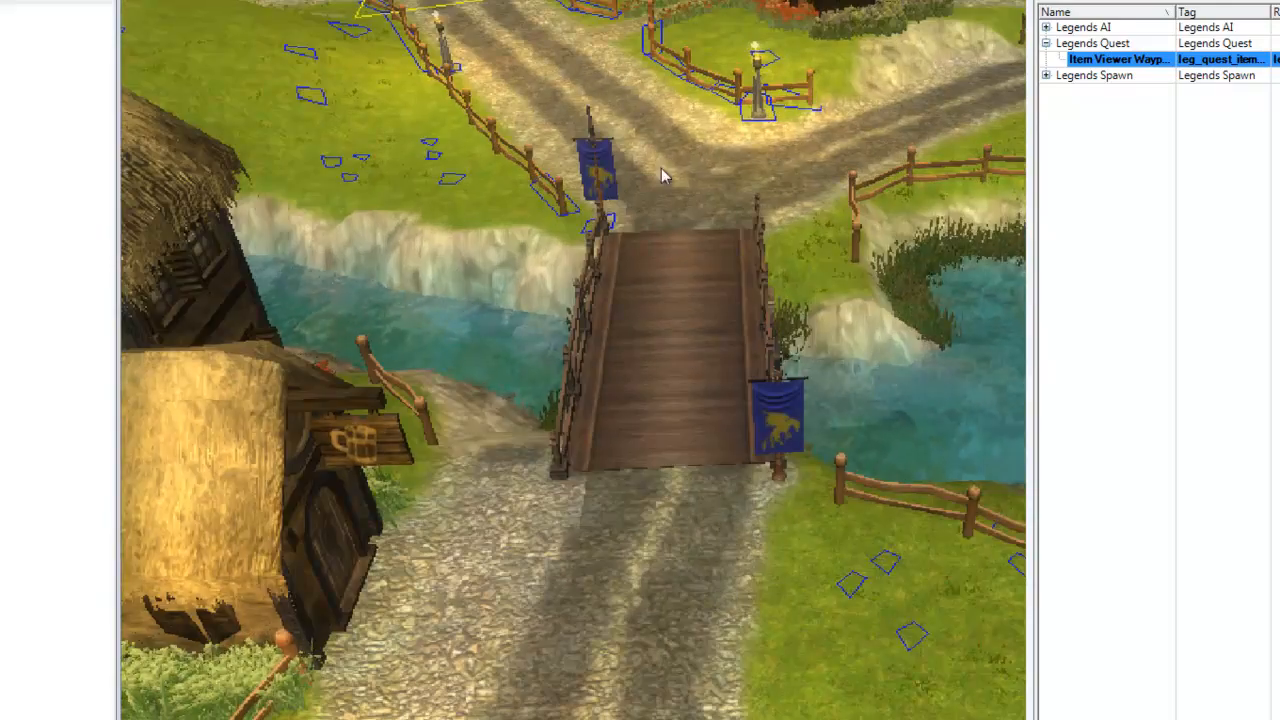
middle_click_drag(661, 168, 714, 508)
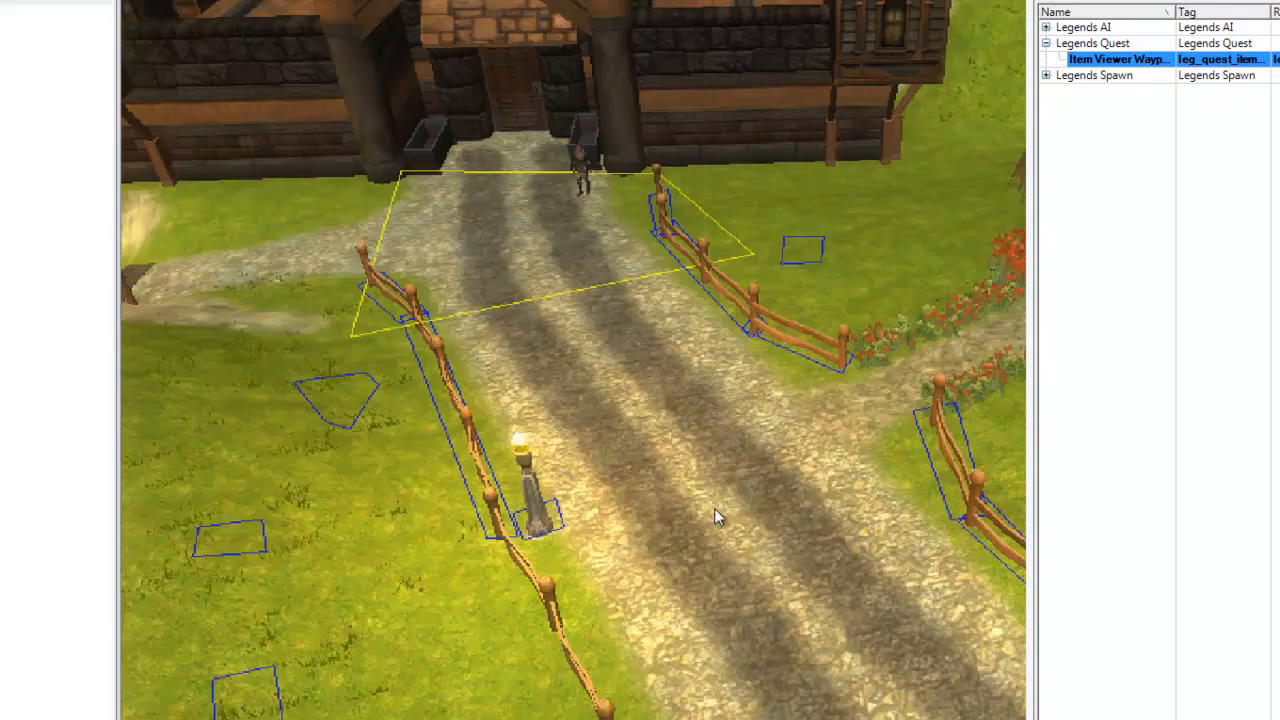
middle_click_drag(690, 400, 674, 581)
middle_click_drag(688, 300, 688, 474)
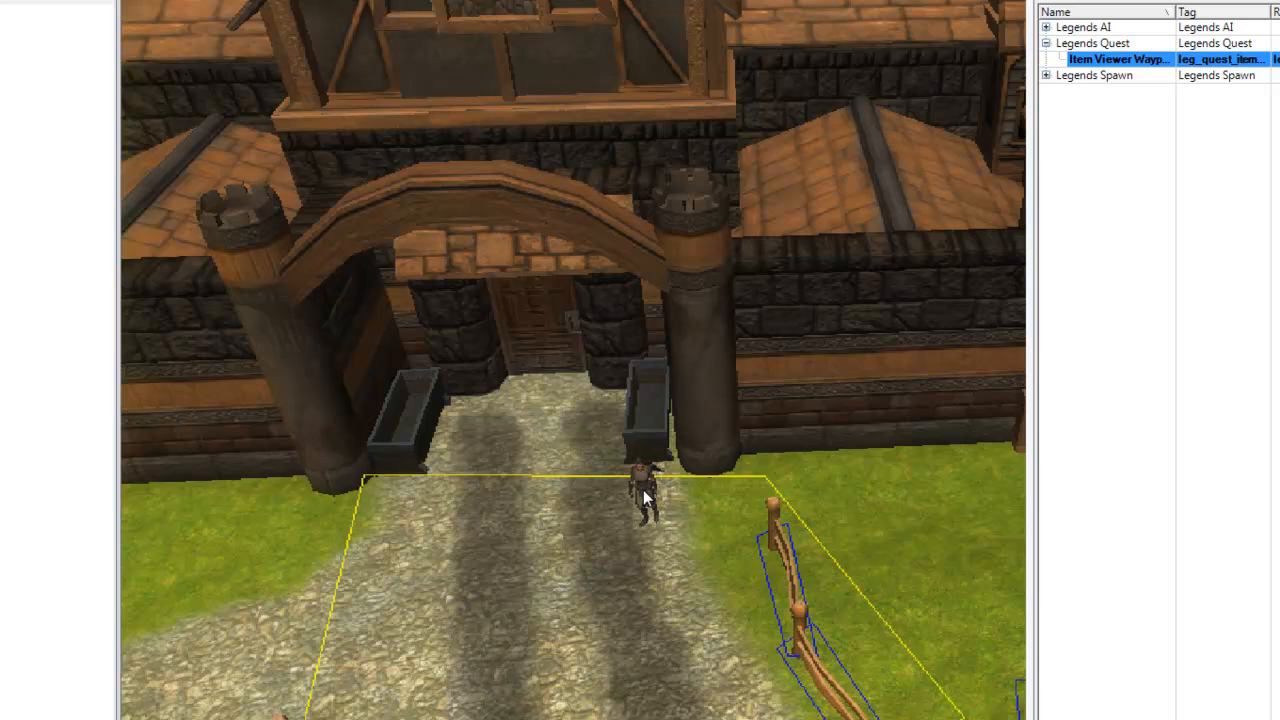
left_click(643, 490)
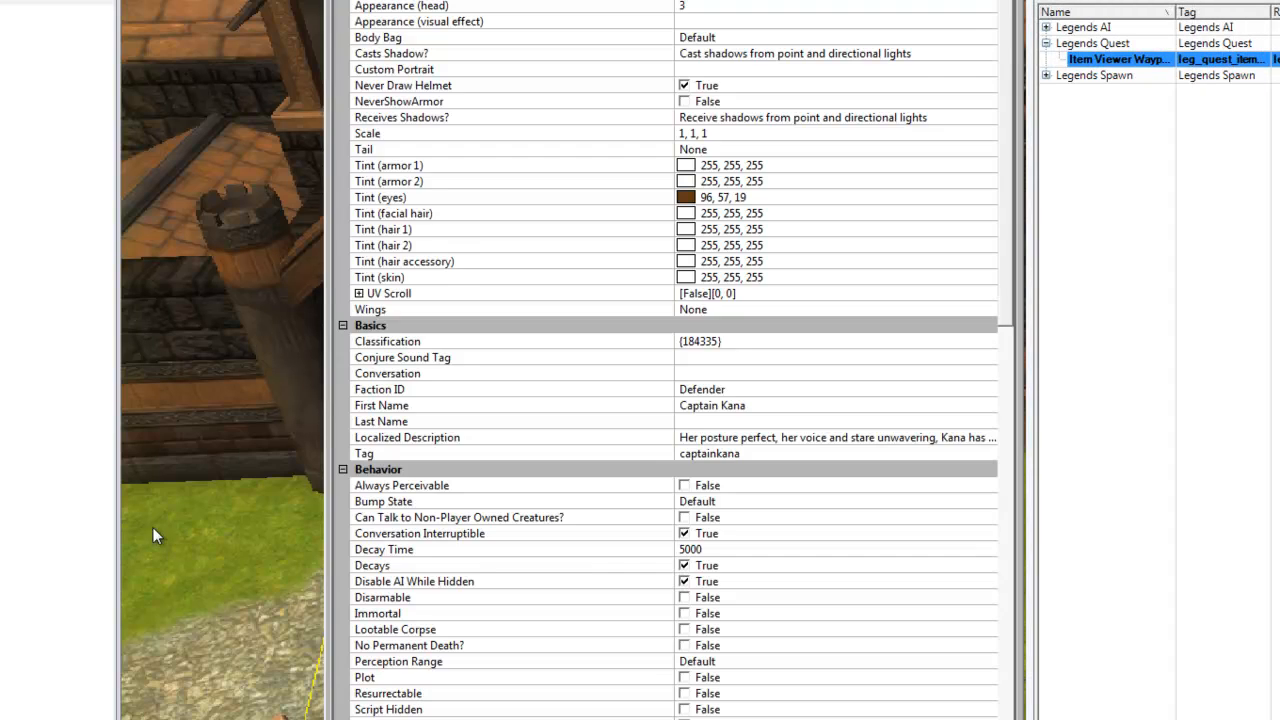
mouse_move(153, 528)
middle_mouse_down()
mouse_move(173, 554)
mouse_move(6, 542)
mouse_move(24, 560)
middle_mouse_up()
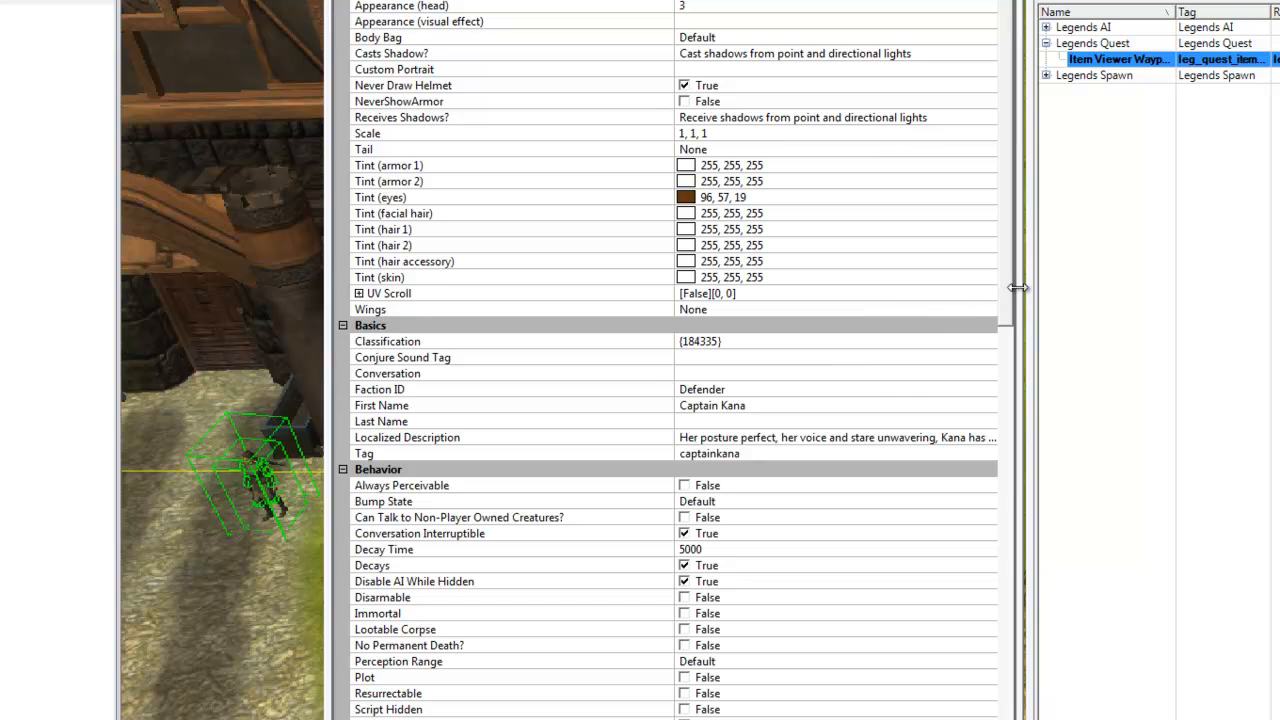
left_click_drag(1009, 296, 1013, 718)
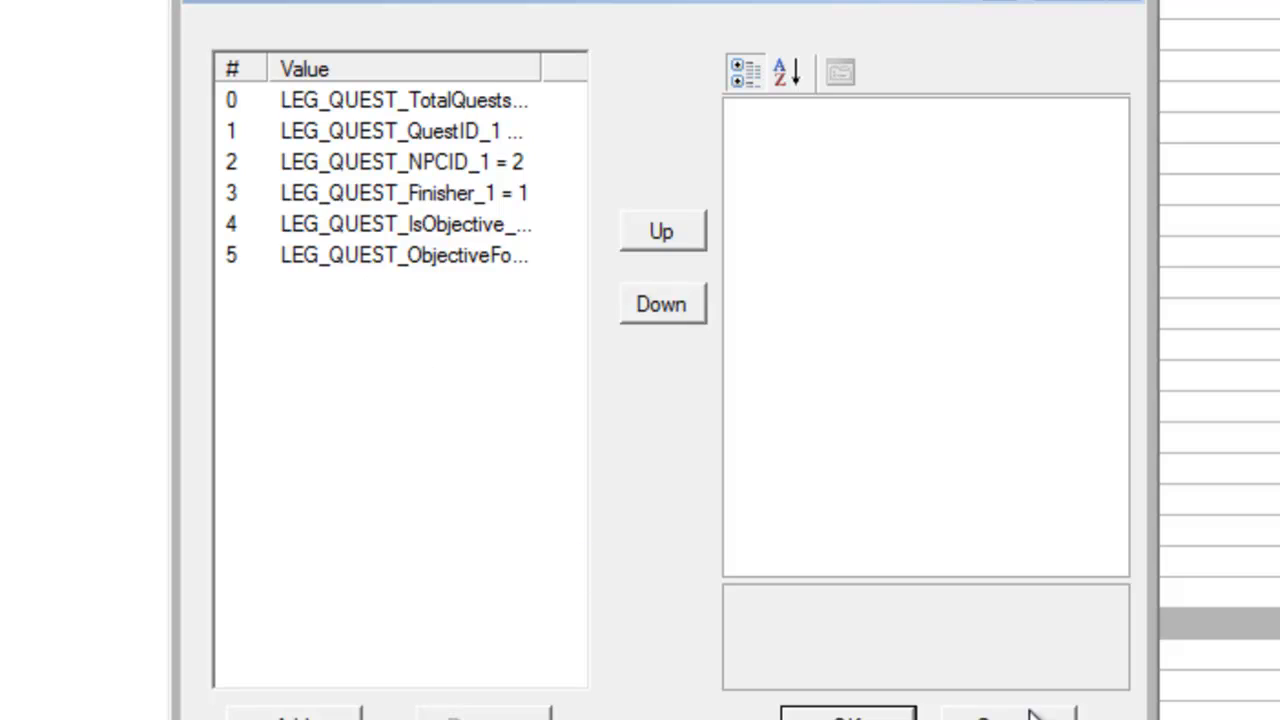
left_click(1008, 718)
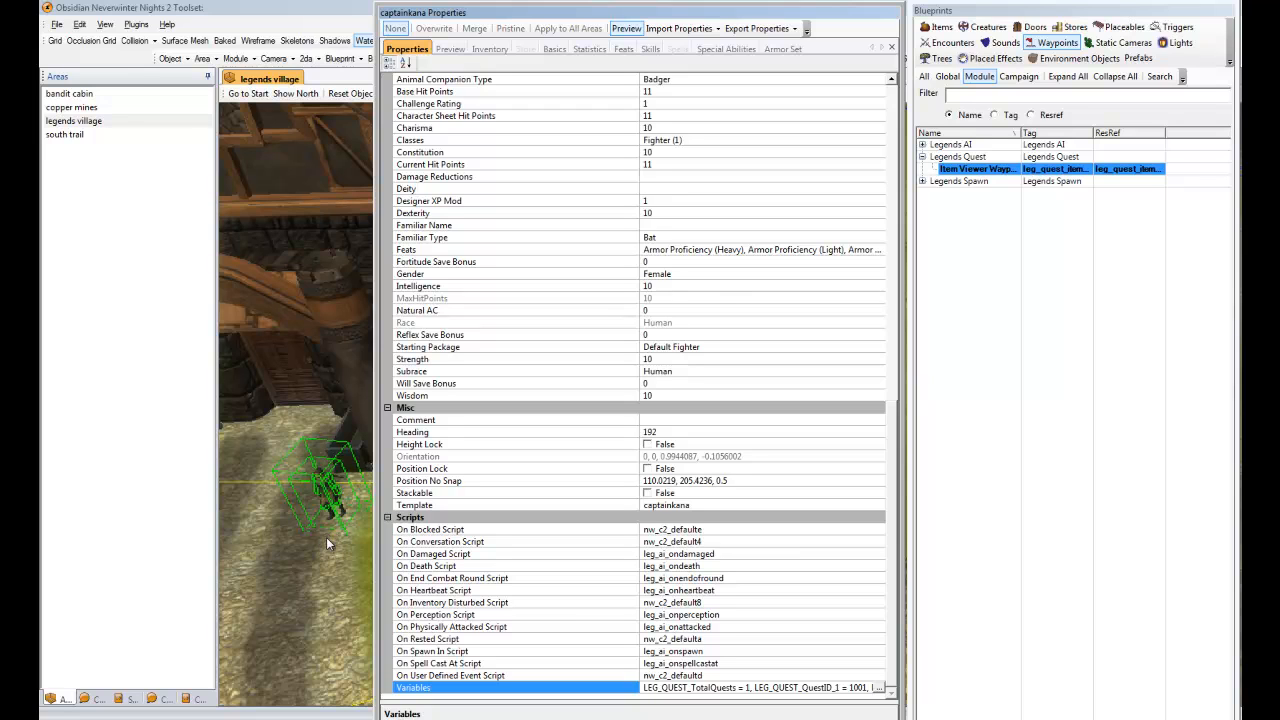
Replace the placed Captain Kana outside the keep with a fresh copy from the module's NPCs creature blueprints
left_click(326, 558)
left_click(327, 503)
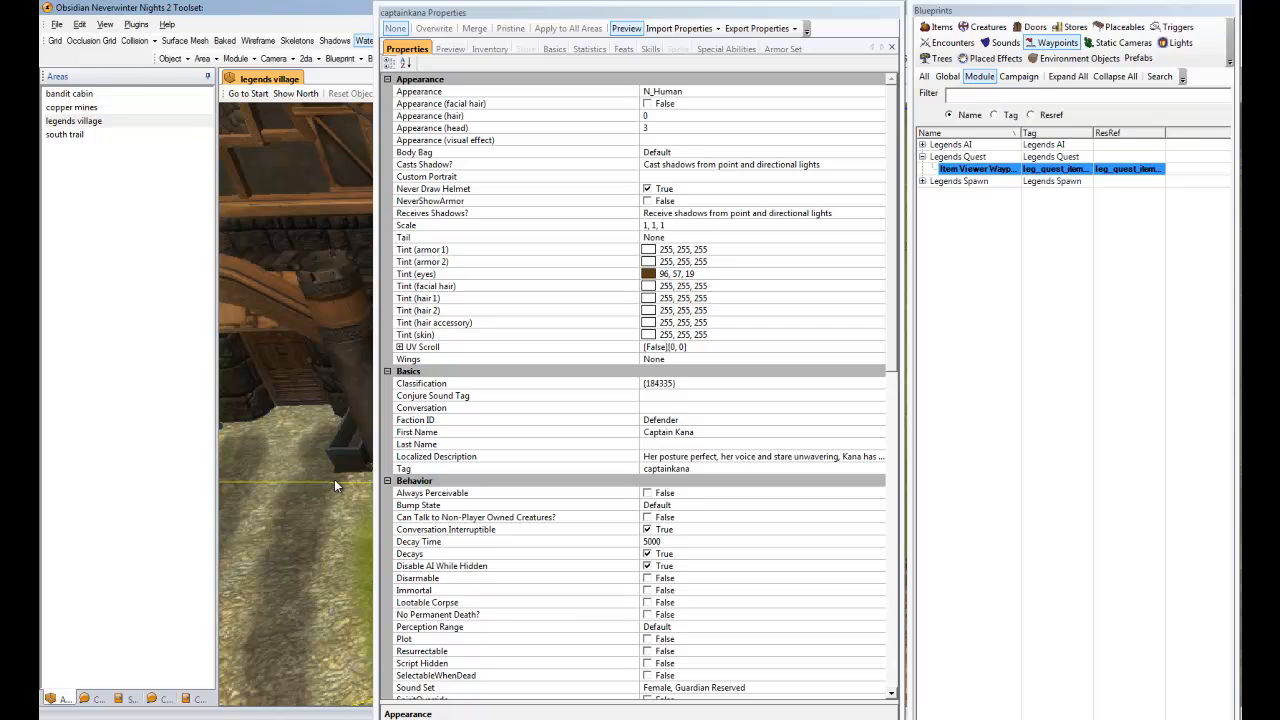
left_click(985, 28)
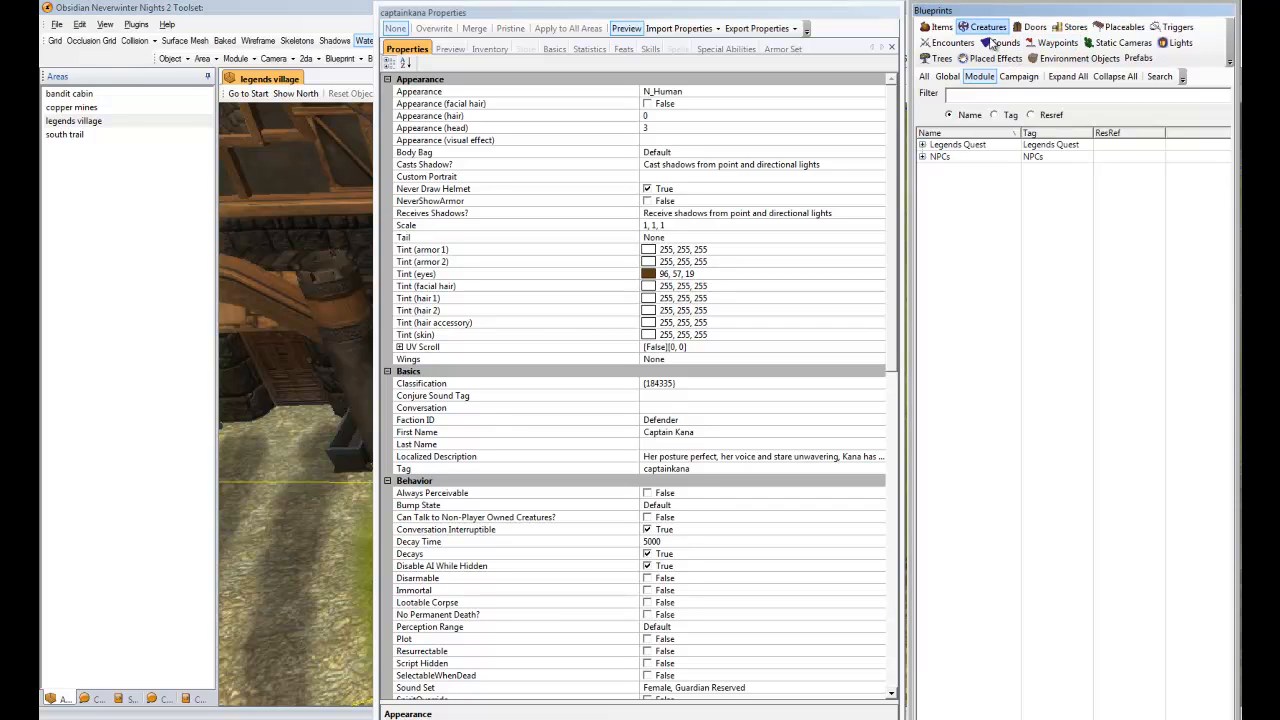
left_click(922, 157)
left_click(963, 170)
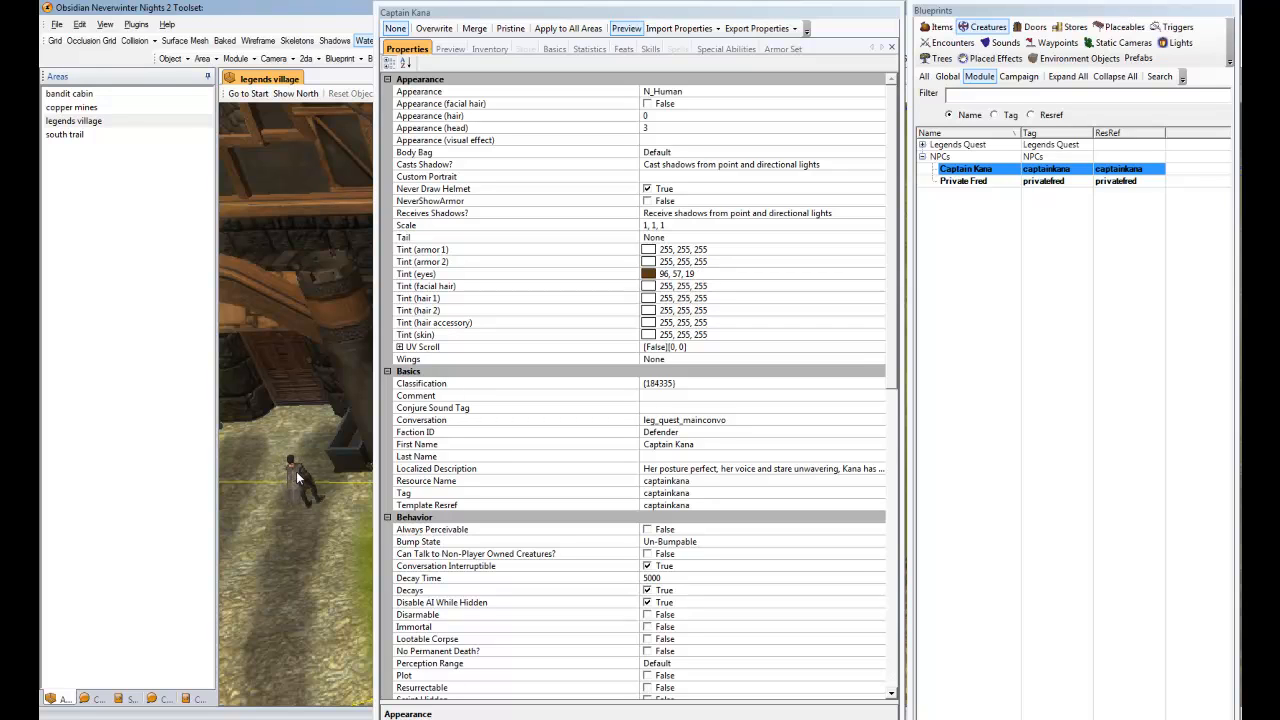
Examine the quest variables on the newly placed Captain Kana, closing the variable collection unchanged and leaving nothing selected in the area
left_click(296, 471)
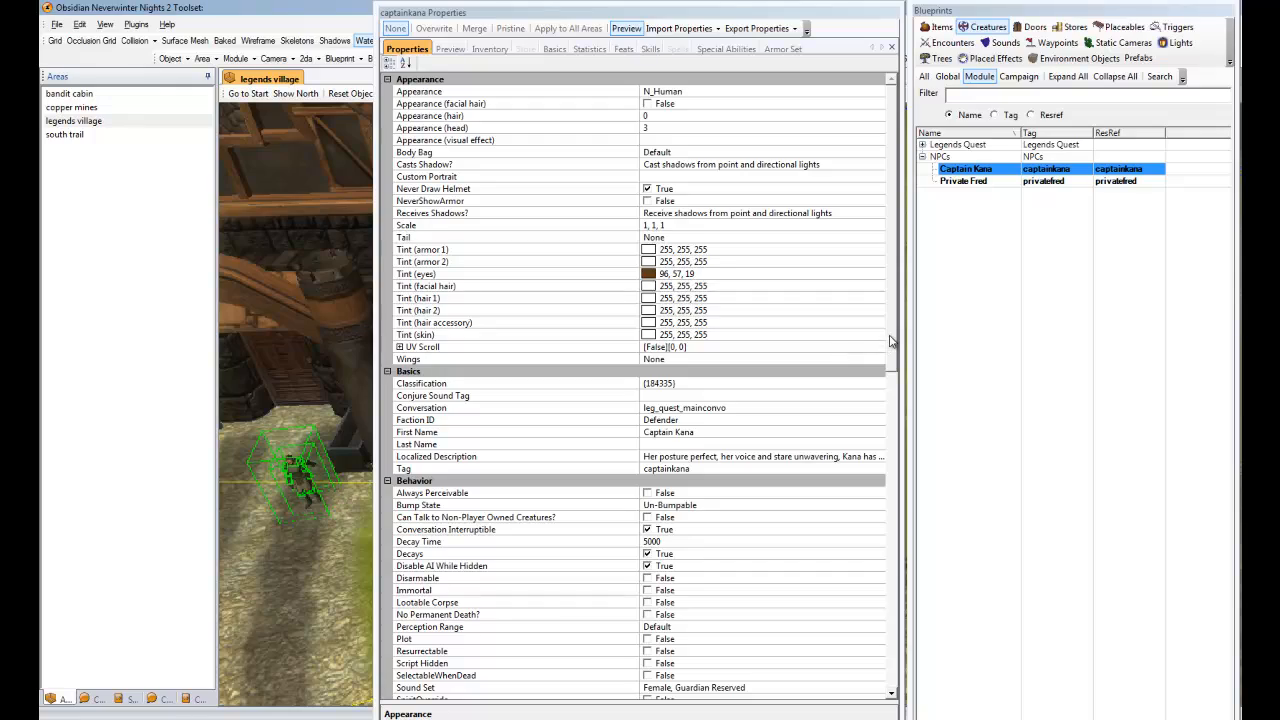
scroll(891, 341, "down", 15)
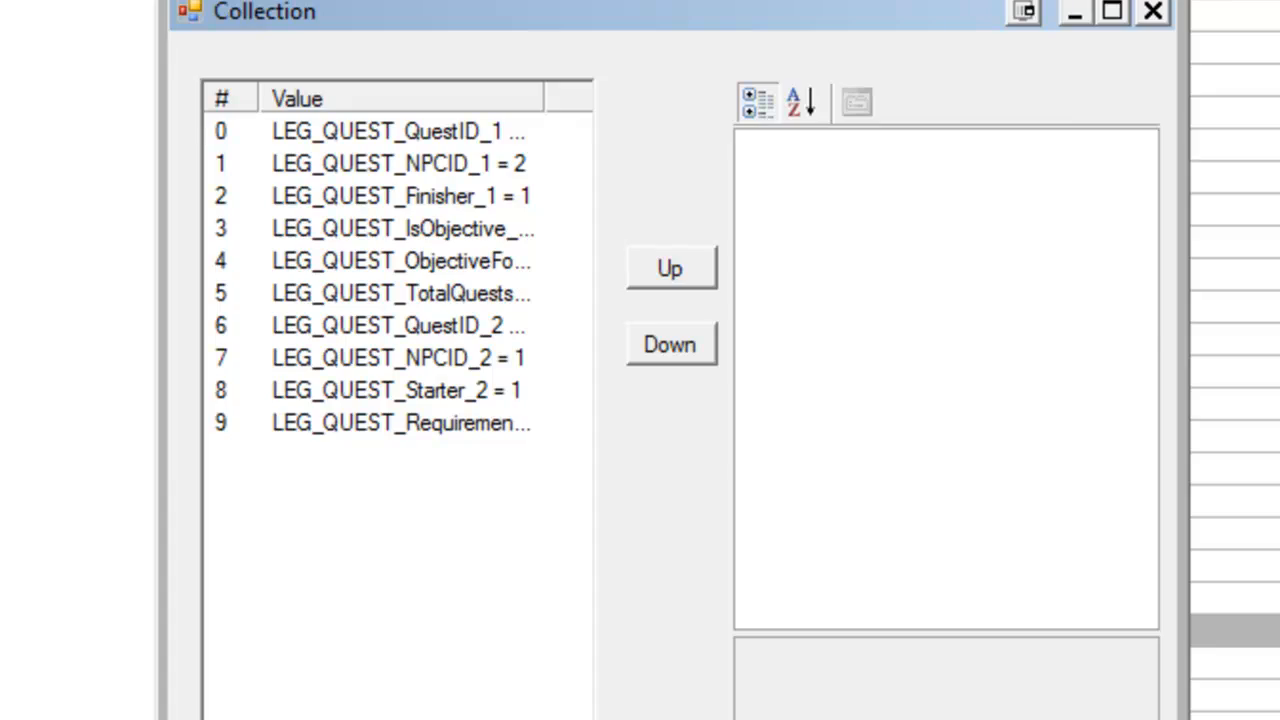
key("Escape")
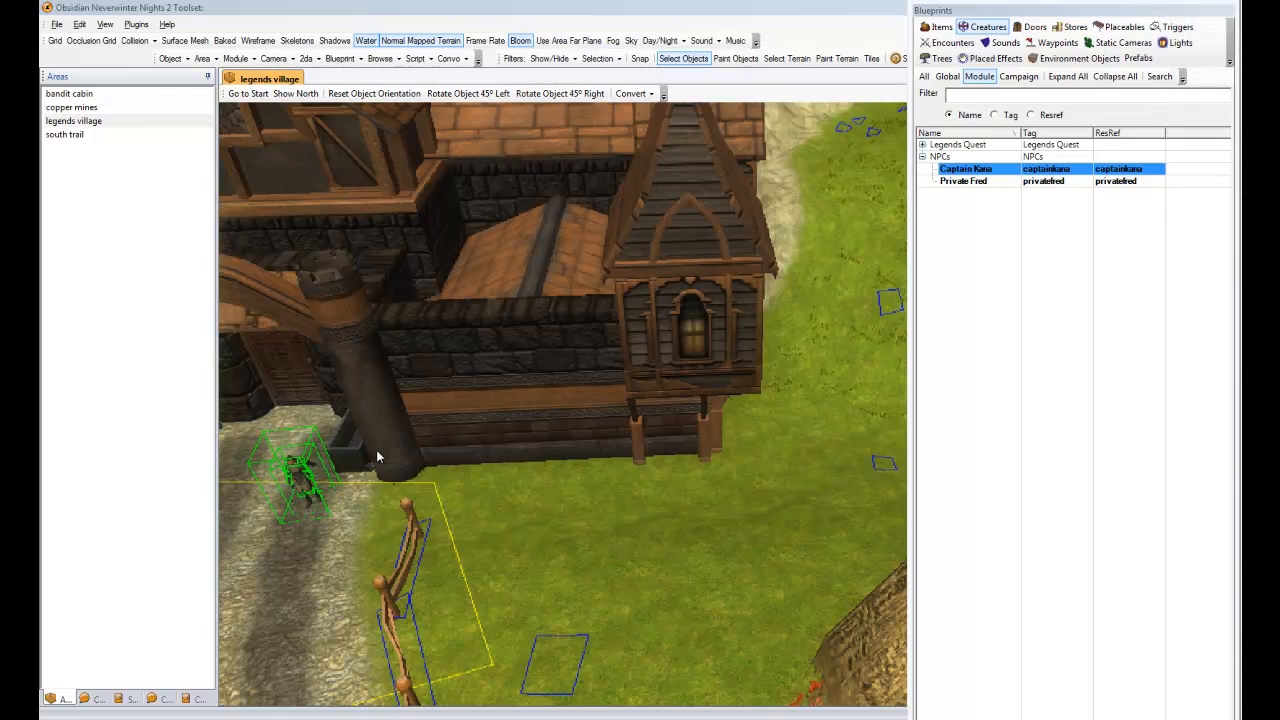
left_click(271, 547)
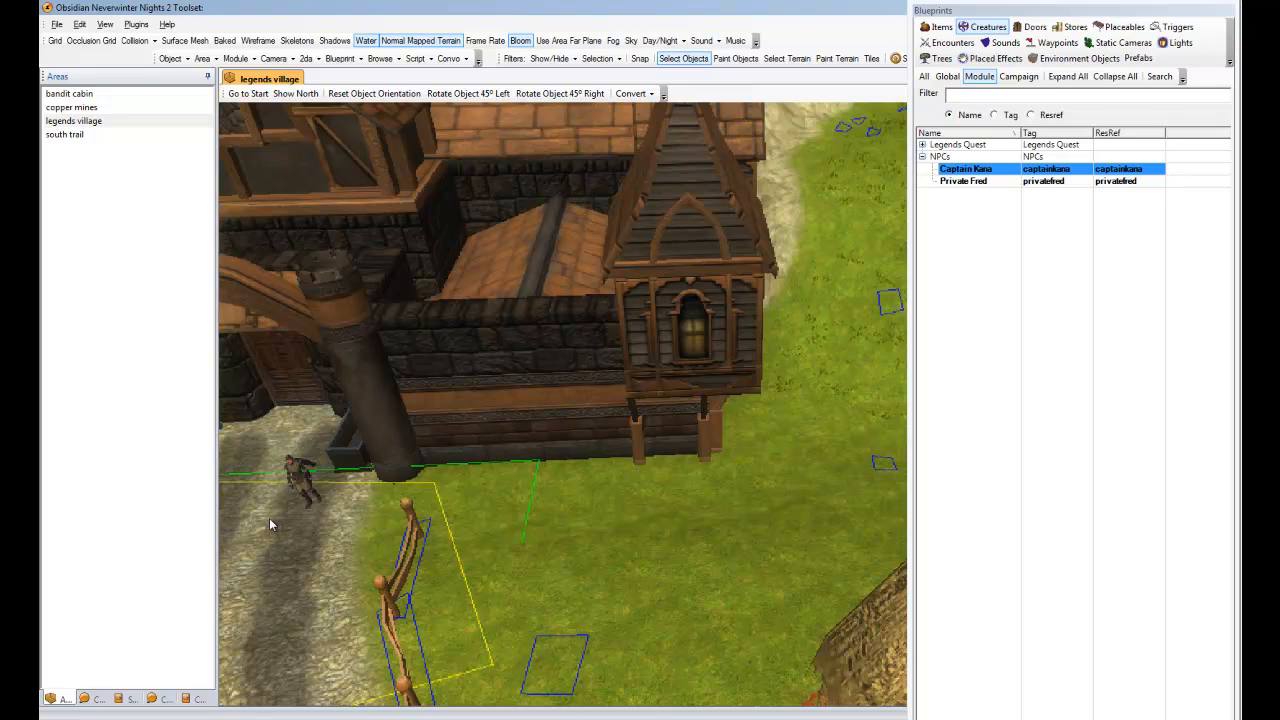
left_click_drag(275, 571, 338, 430, "ctrl")
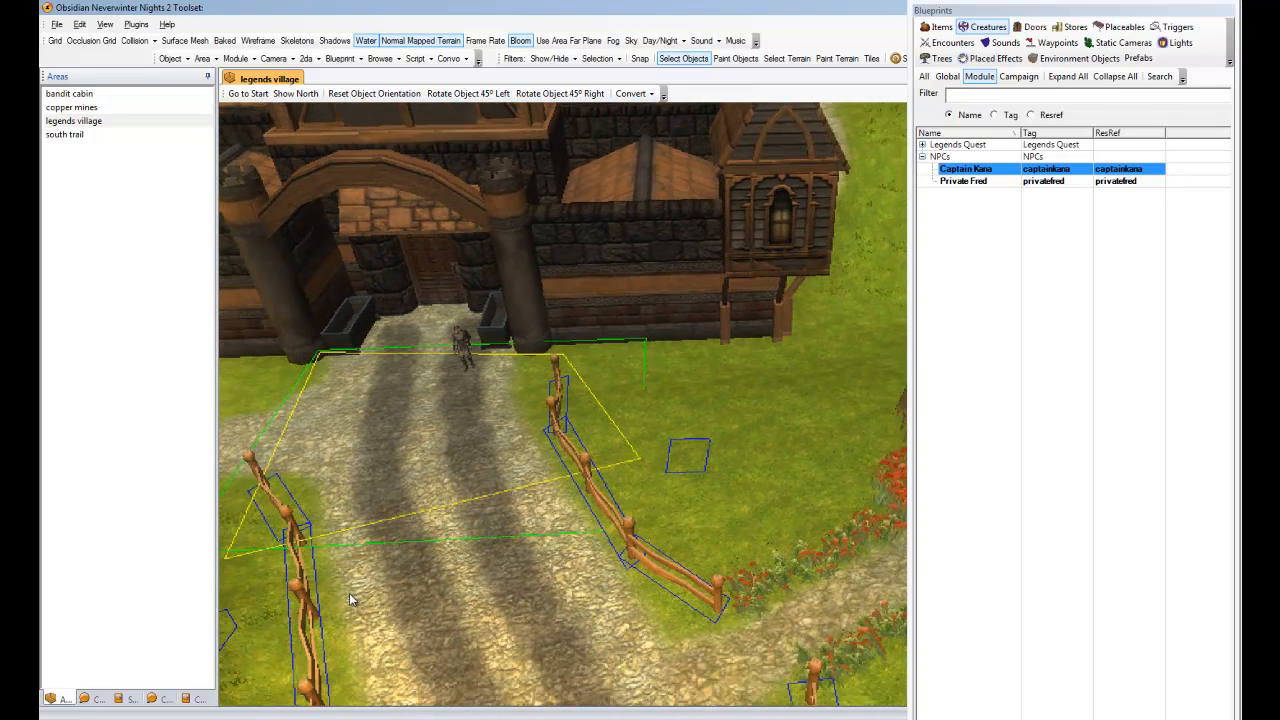
left_click(461, 557)
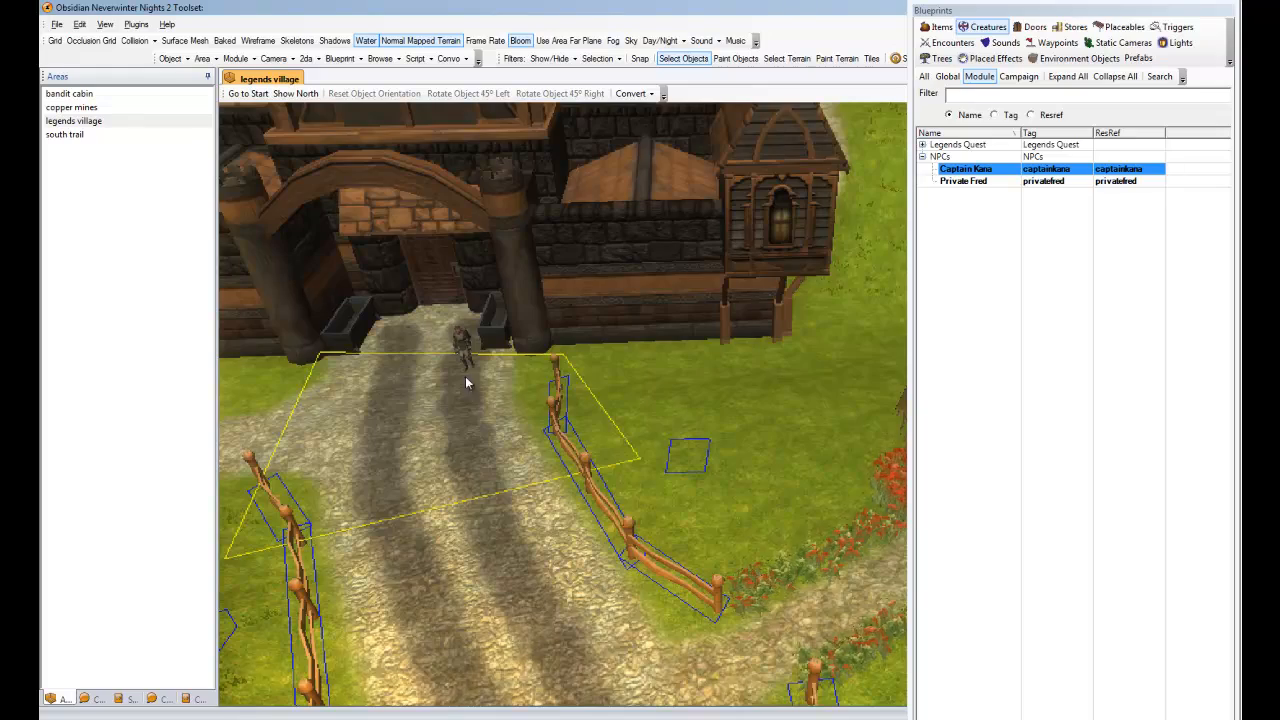
Place the Lieutenant creature from Legends Quest's Quest NPC blueprints beside the scroll table at the striped tent near the village gate
left_click_drag(486, 588, 444, 429, "ctrl")
middle_click_drag(506, 475, 489, 380)
left_click_drag(655, 160, 589, 334, "ctrl")
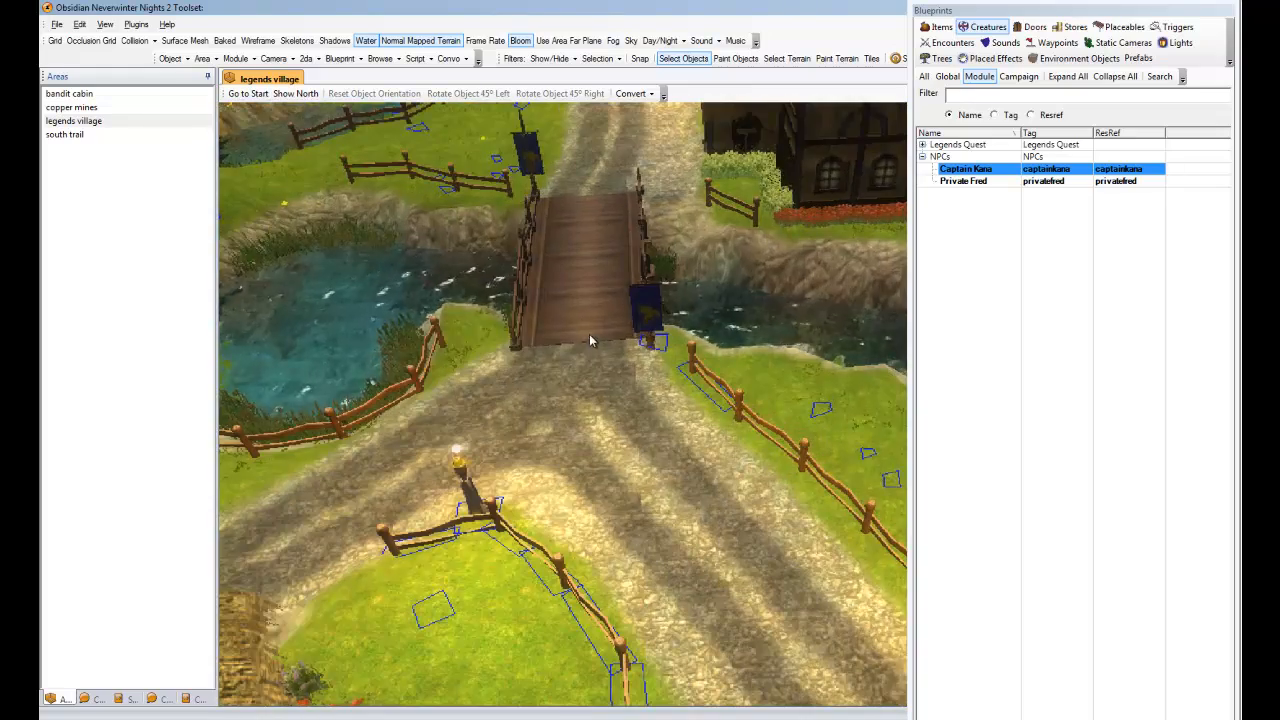
left_click_drag(566, 131, 533, 378, "ctrl")
left_click_drag(518, 262, 518, 468, "ctrl")
middle_click_drag(597, 317, 517, 307)
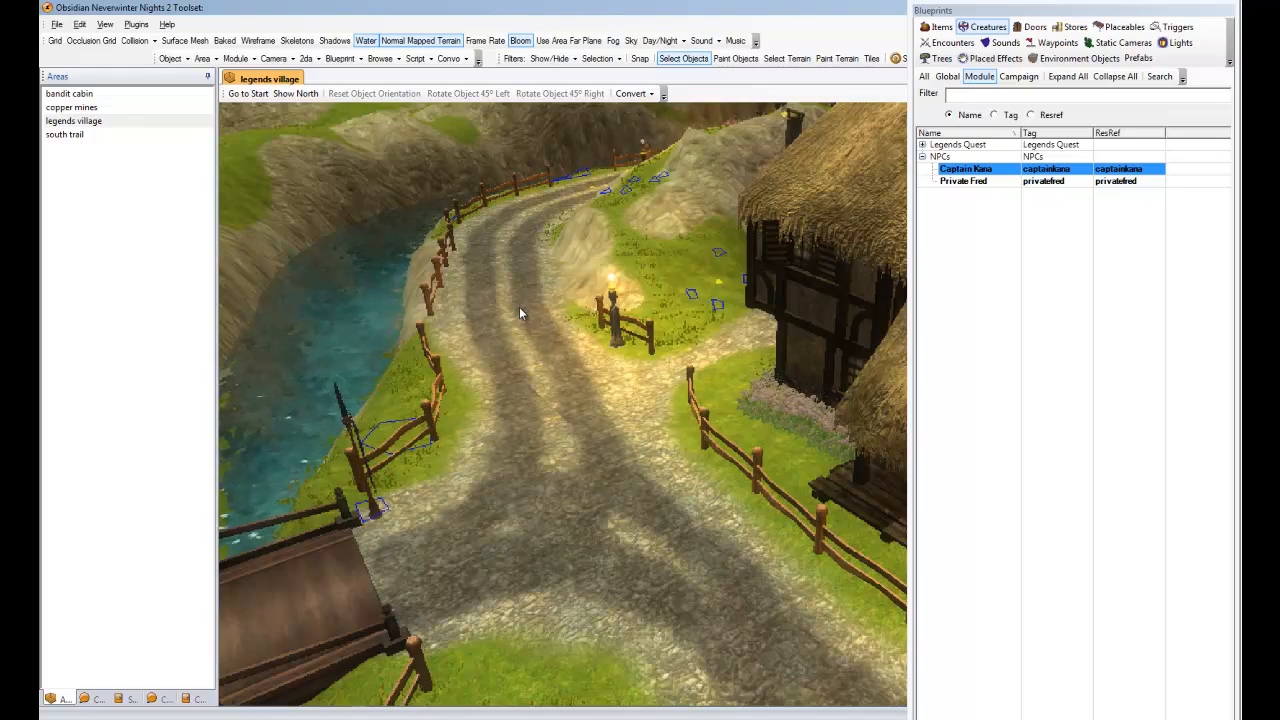
left_click_drag(535, 193, 606, 428, "ctrl")
left_click_drag(629, 286, 683, 420, "ctrl")
middle_click_drag(683, 420, 732, 416)
left_click_drag(626, 316, 717, 472, "ctrl")
middle_click_drag(672, 425, 725, 420)
left_click_drag(725, 420, 691, 521, "ctrl")
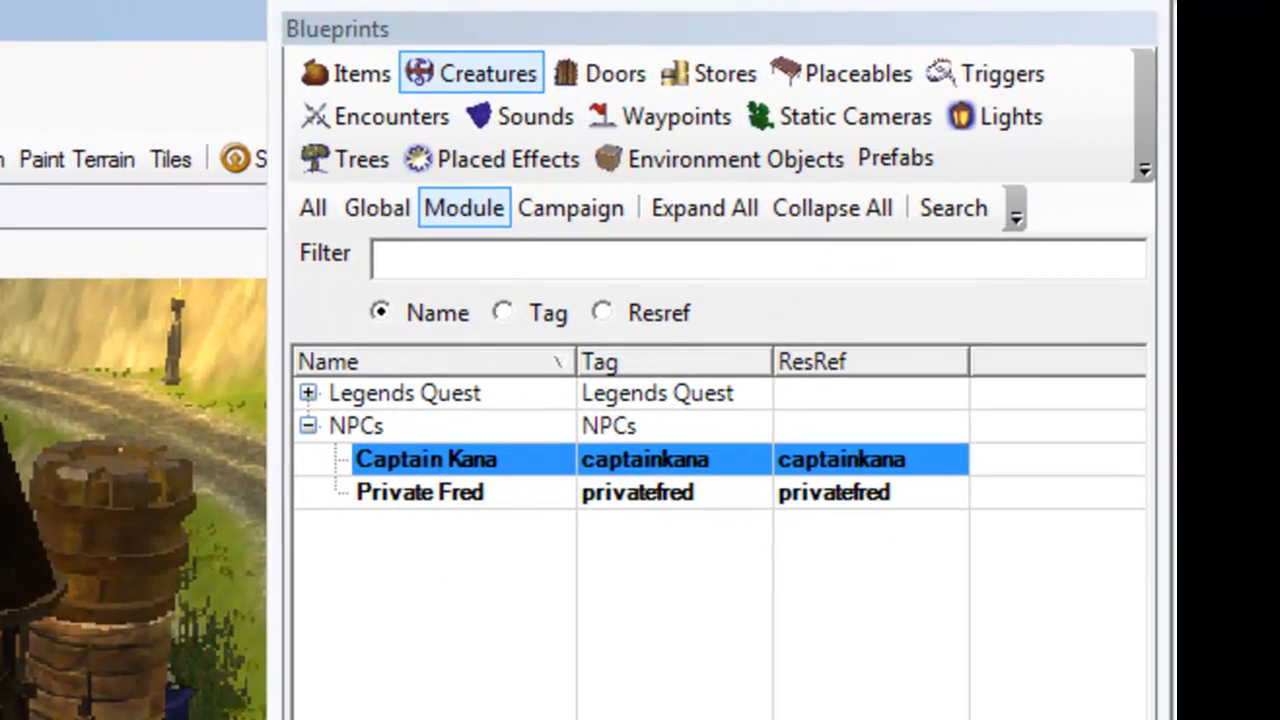
left_click(309, 393)
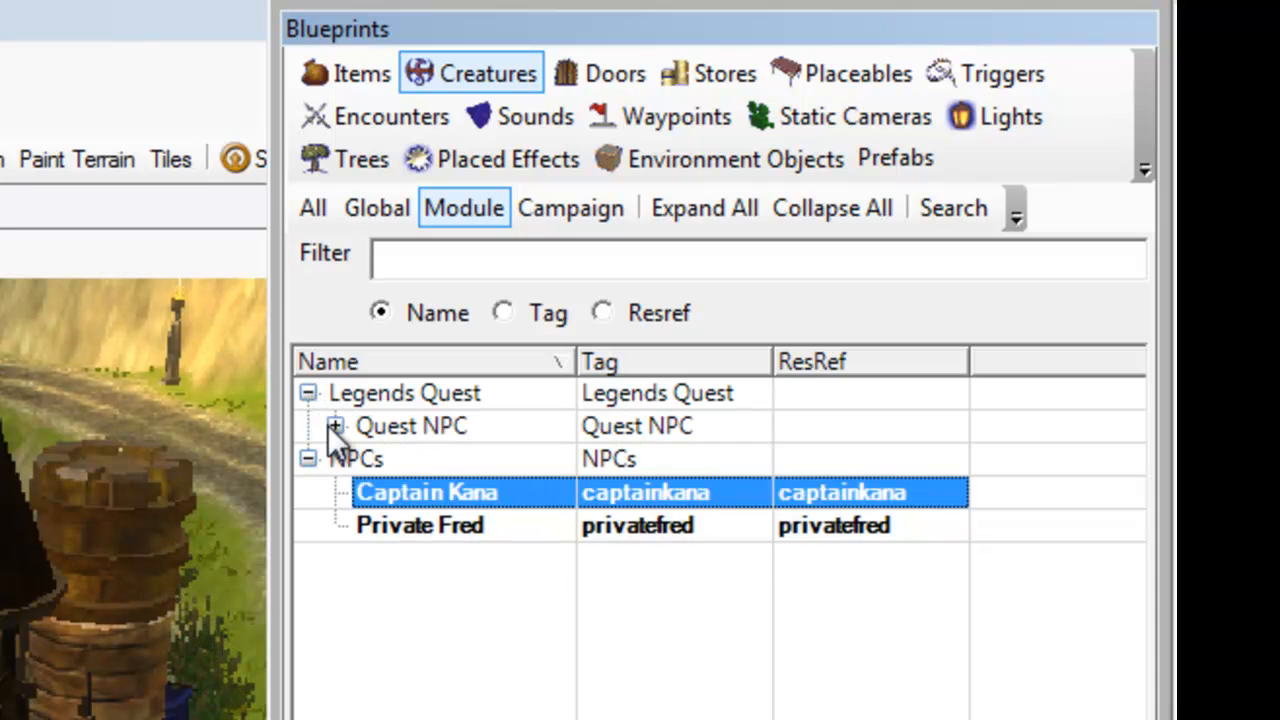
left_click(329, 425)
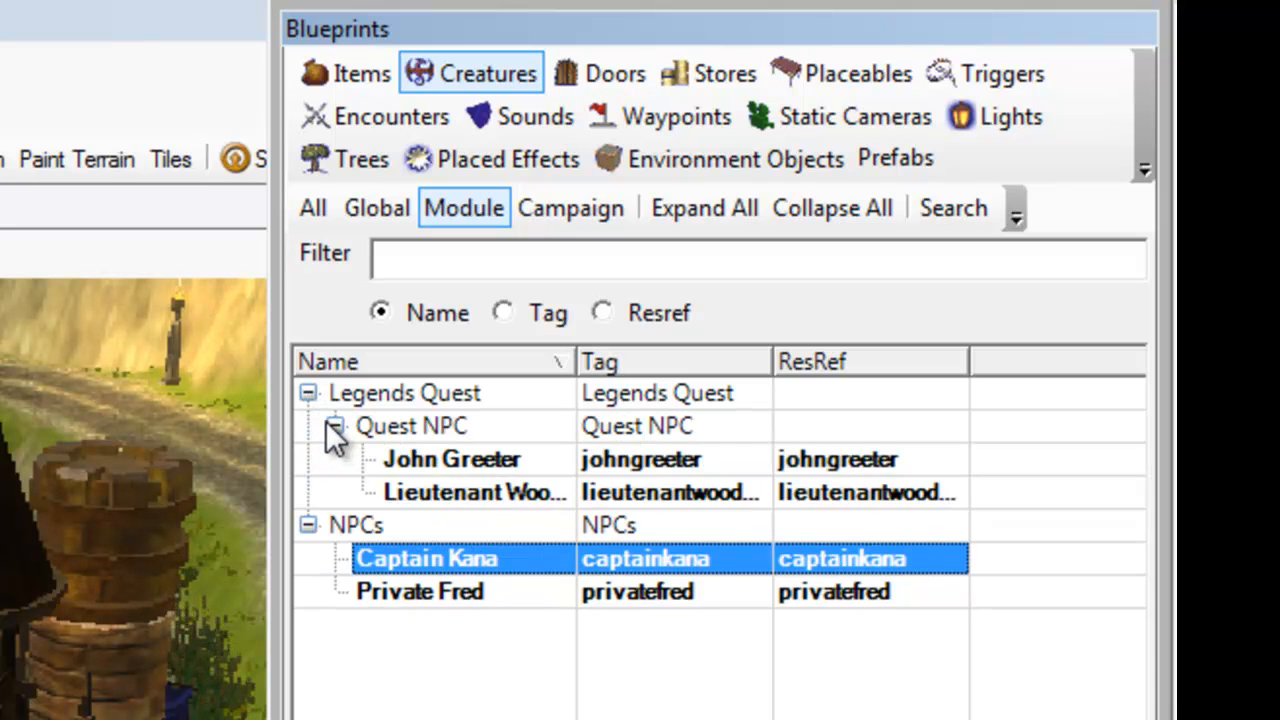
left_click(481, 490)
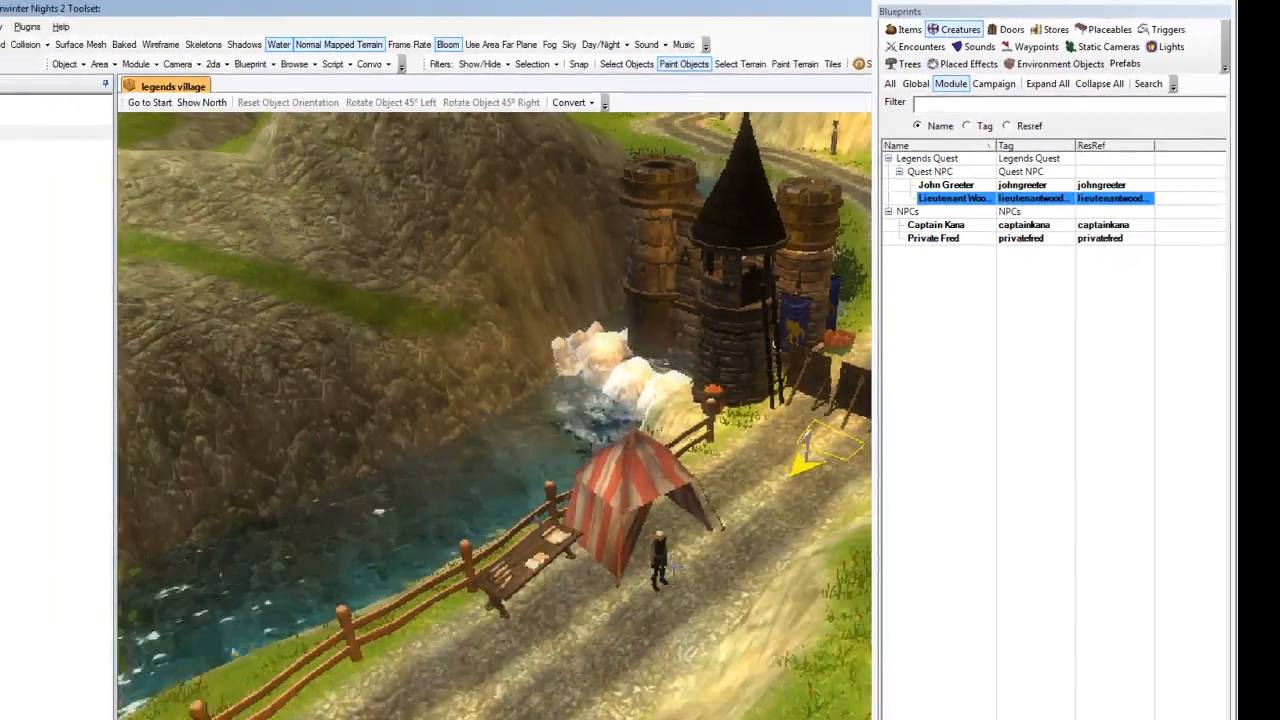
middle_click_drag(663, 580, 763, 533)
scroll(738, 497, "up", 5)
scroll(763, 533, "down", 2)
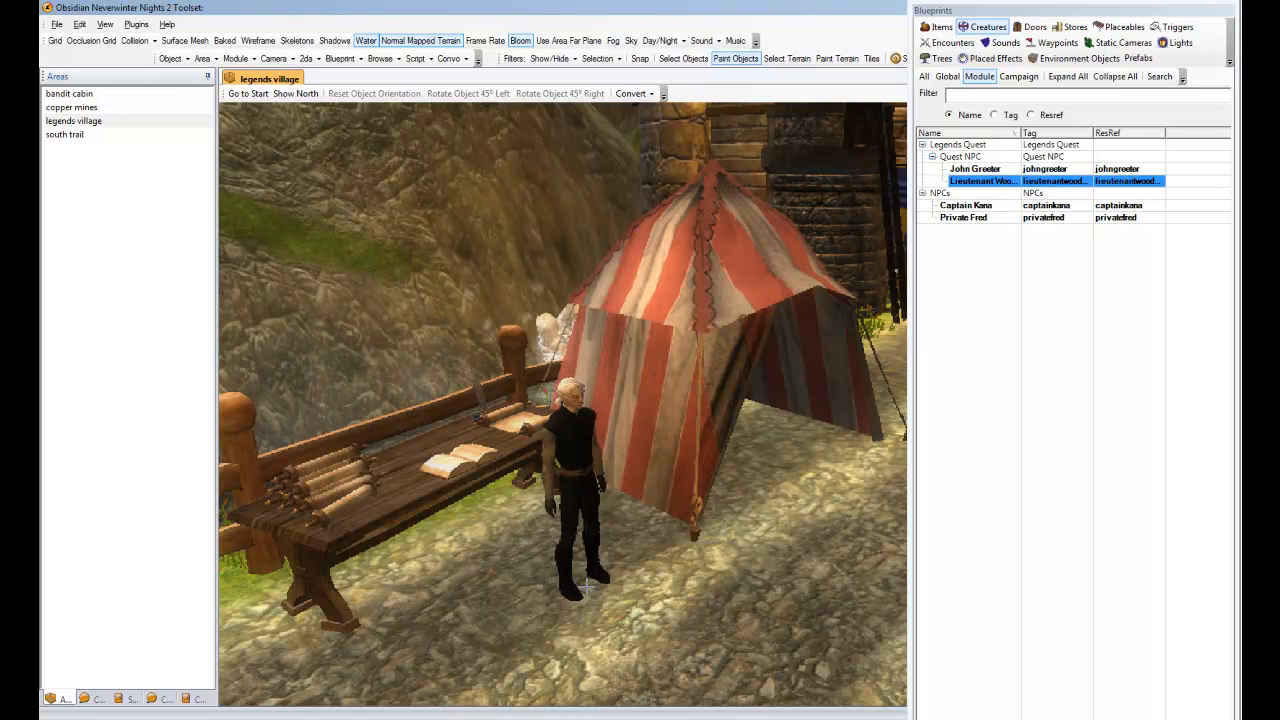
left_click(575, 459)
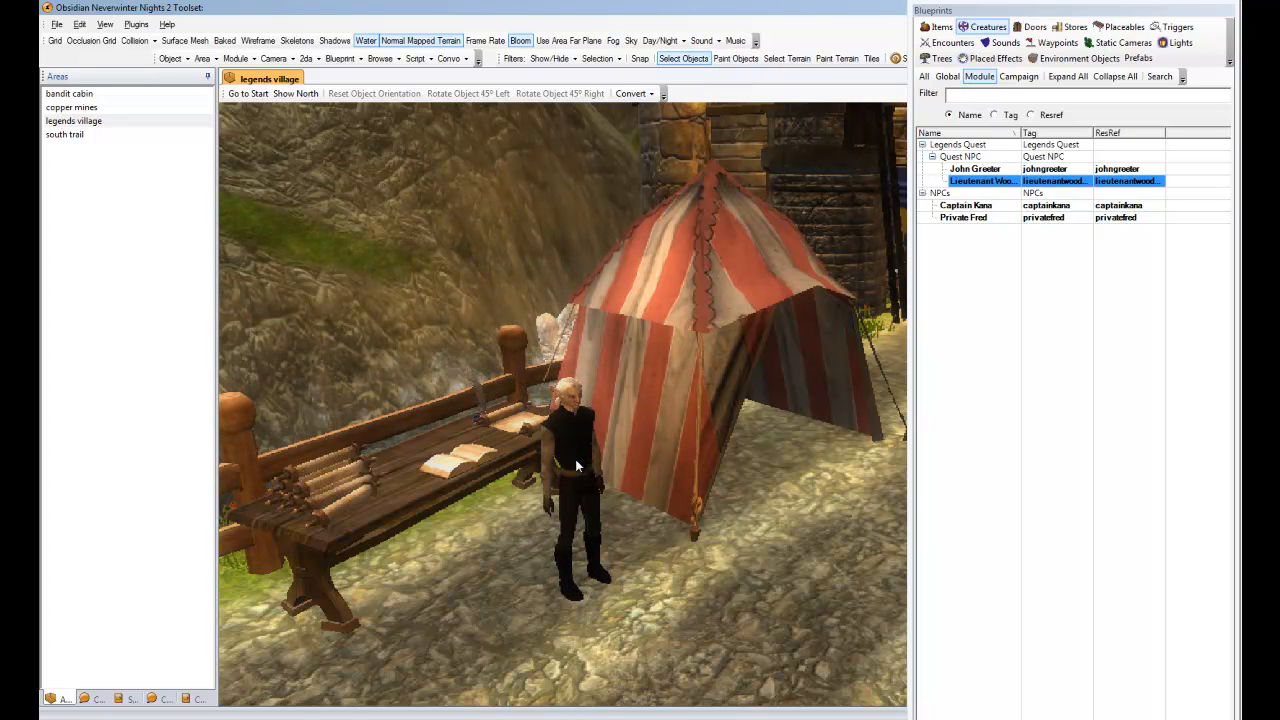
left_click(675, 581)
middle_click_drag(504, 601, 751, 538)
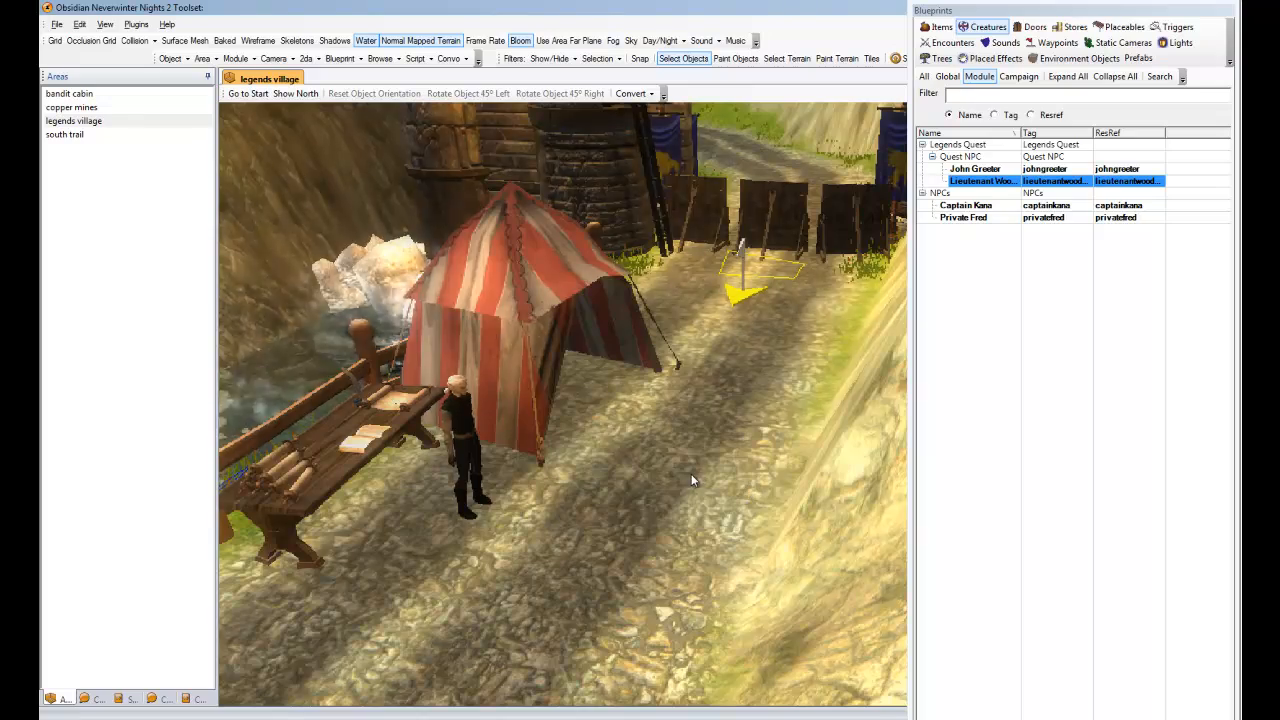
middle_click_drag(691, 480, 763, 477)
left_click_drag(763, 477, 749, 420, "ctrl")
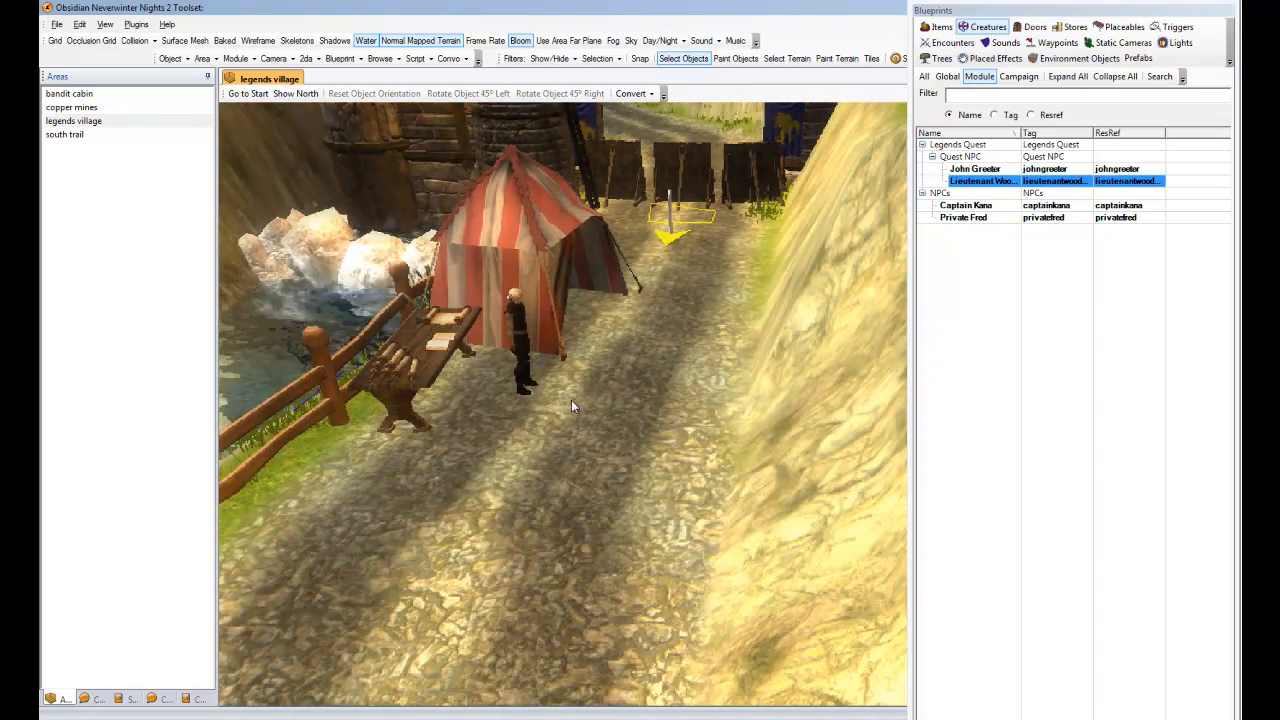
scroll(670, 390, "up", 3)
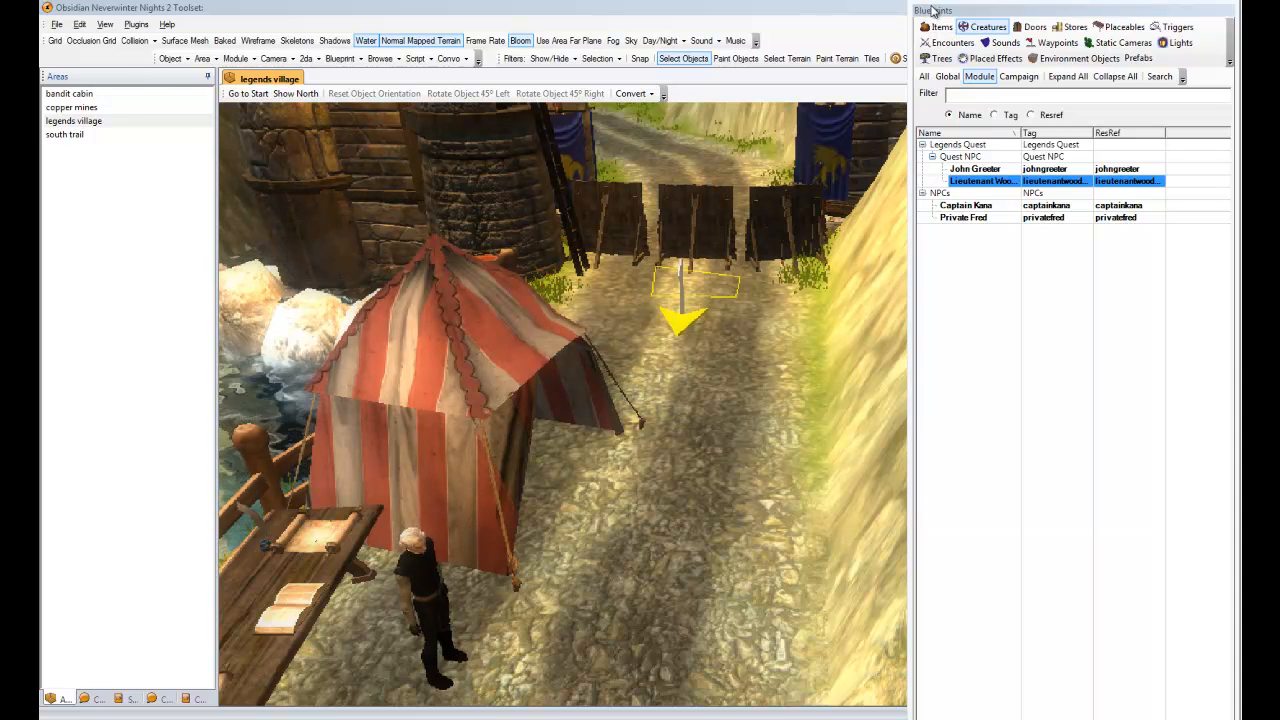
Open the south trail area and look over the cabin and the surrounding ground from above
double_click(68, 136)
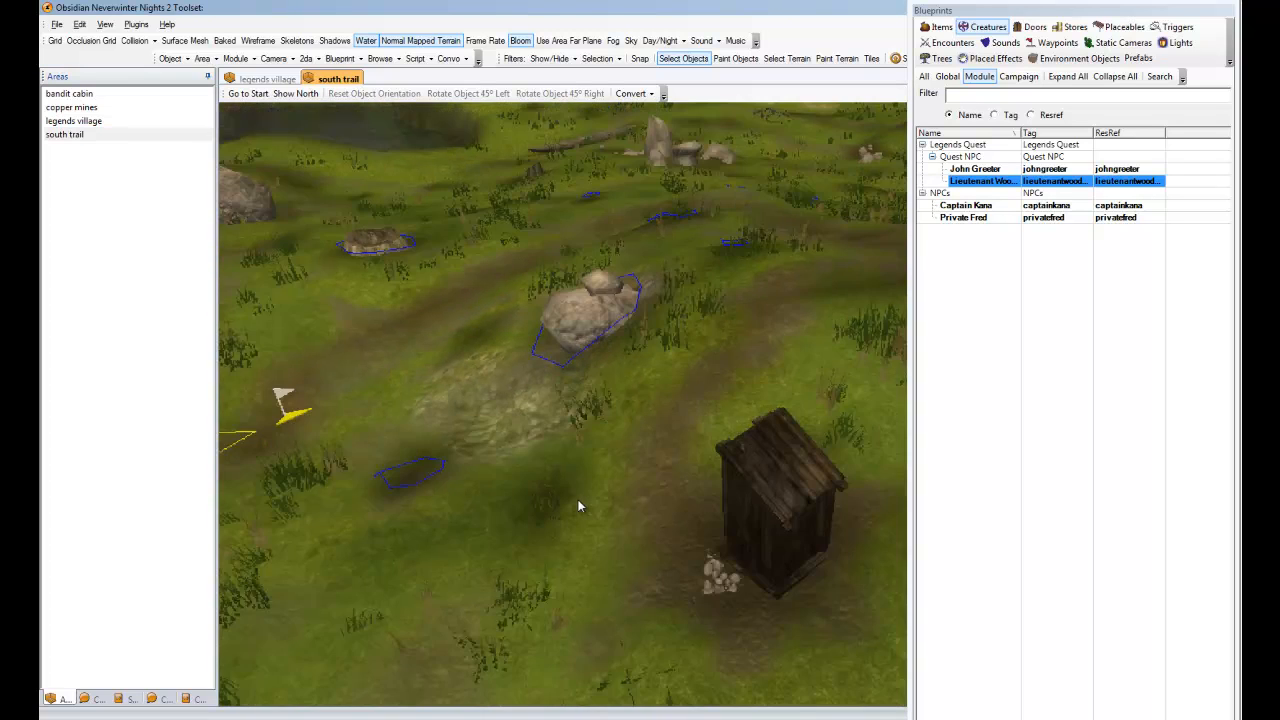
scroll(577, 500, "down", 1)
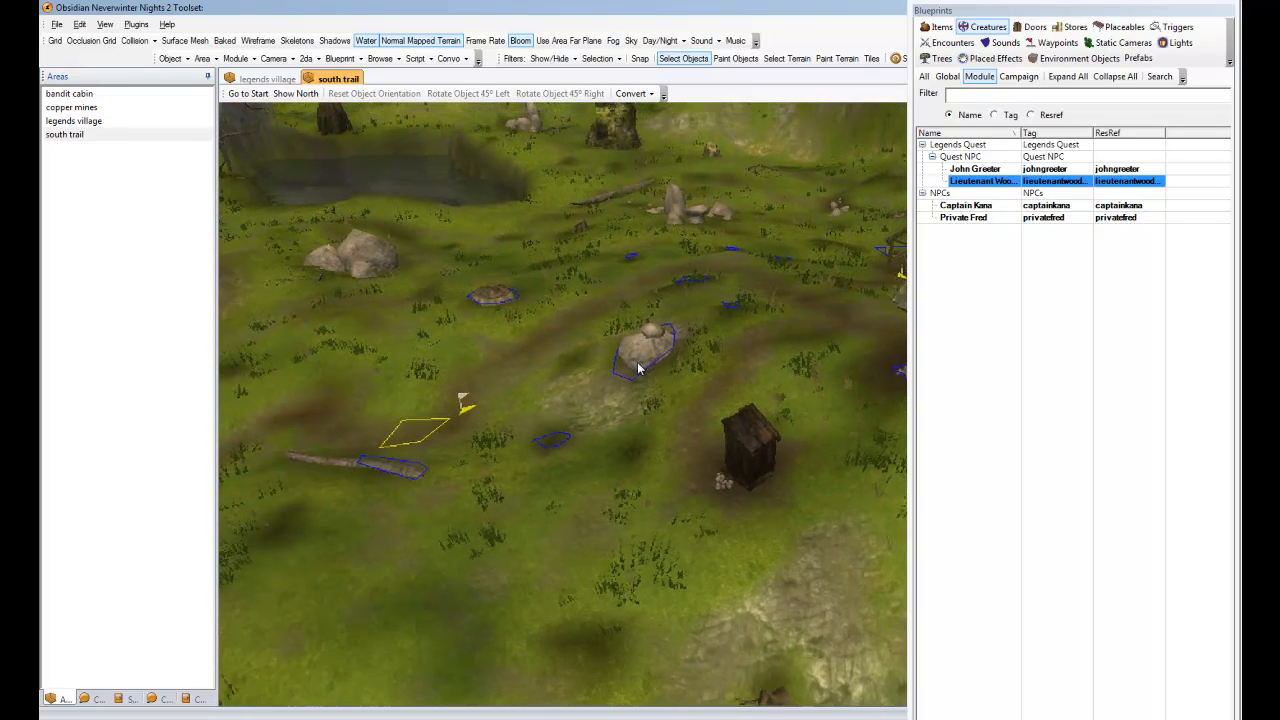
left_click_drag(638, 364, 519, 365, "ctrl")
middle_click_drag(519, 371, 699, 407)
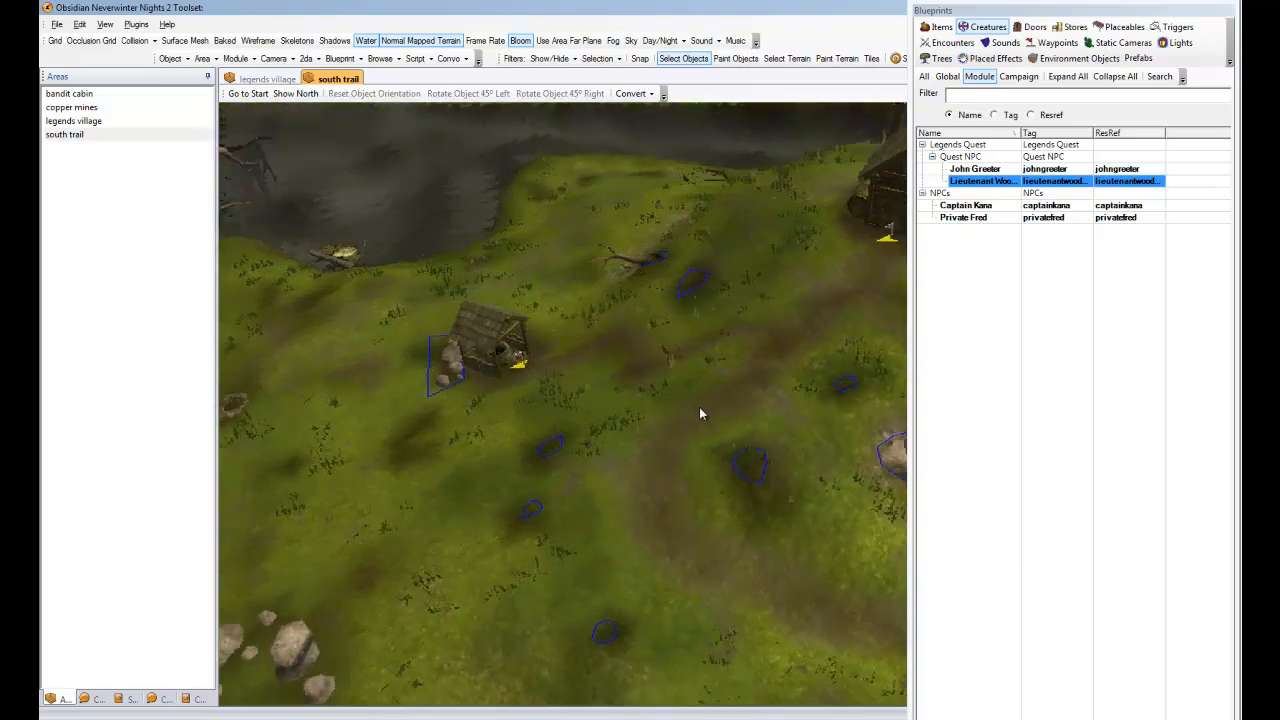
left_click_drag(699, 407, 480, 306, "ctrl")
middle_click_drag(480, 306, 751, 403)
left_click_drag(751, 403, 557, 388, "ctrl")
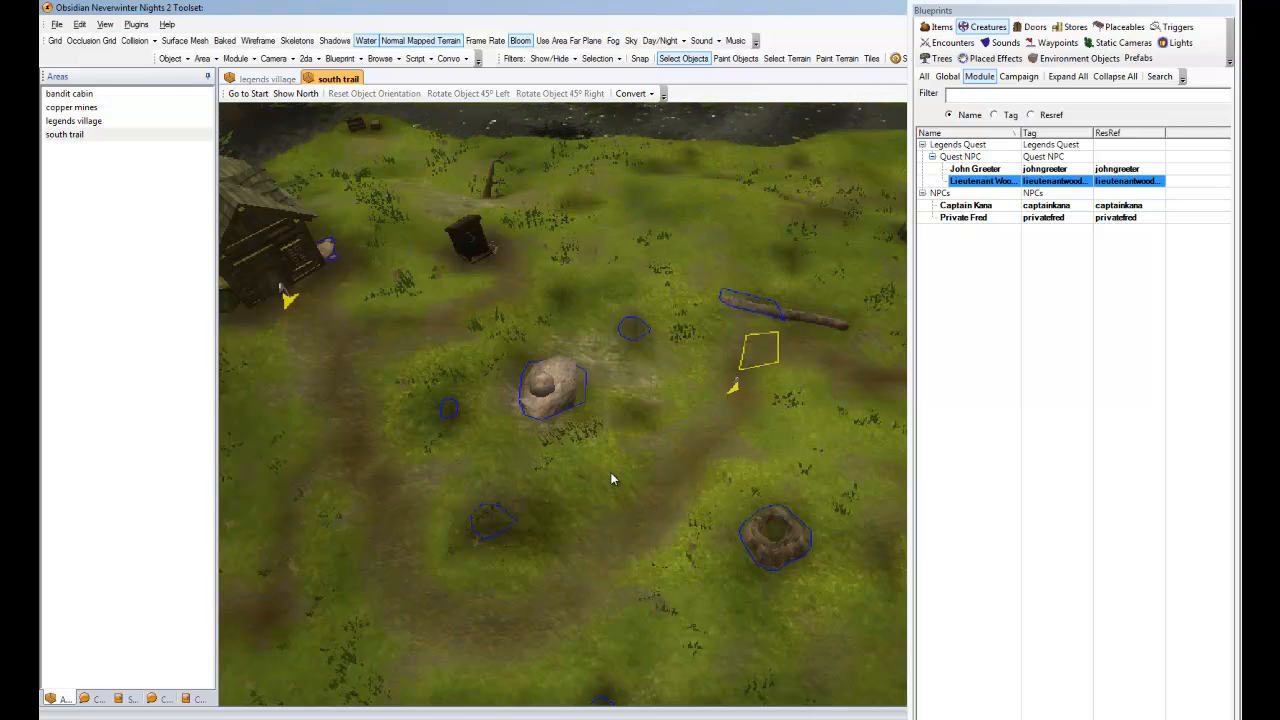
middle_click_drag(610, 472, 548, 499)
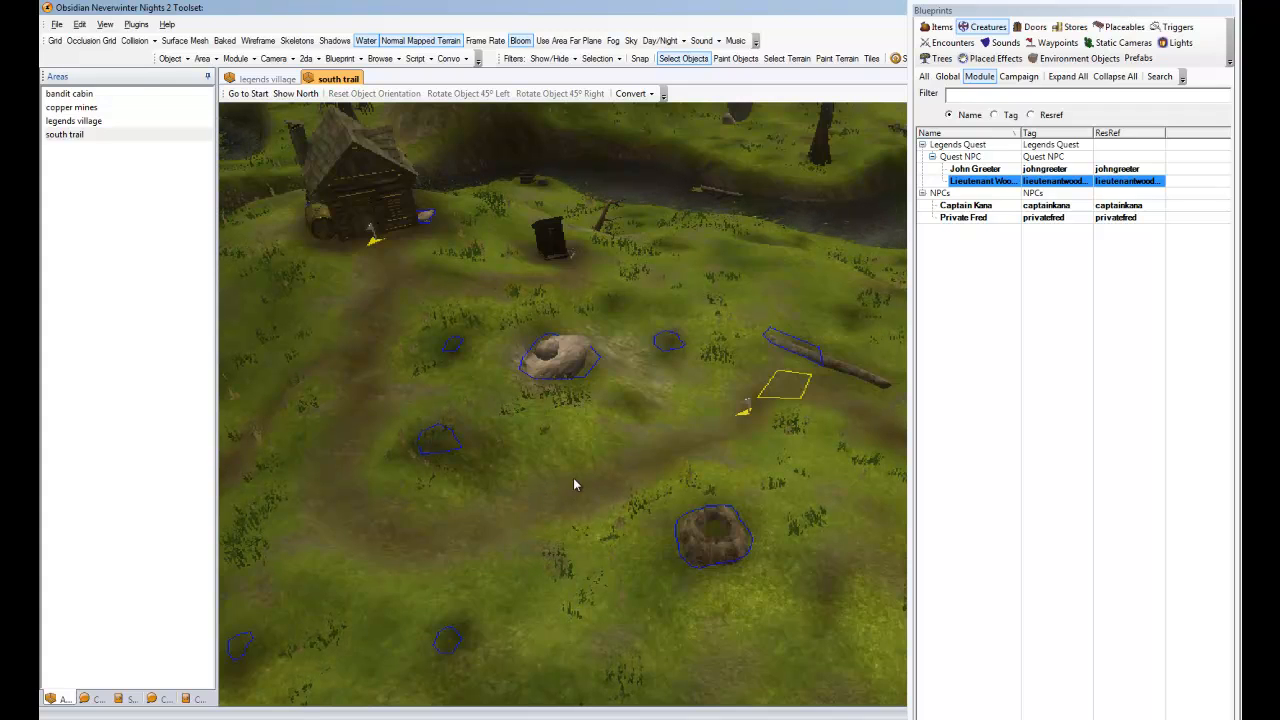
middle_click_drag(590, 451, 628, 477)
scroll(627, 475, "up", 3)
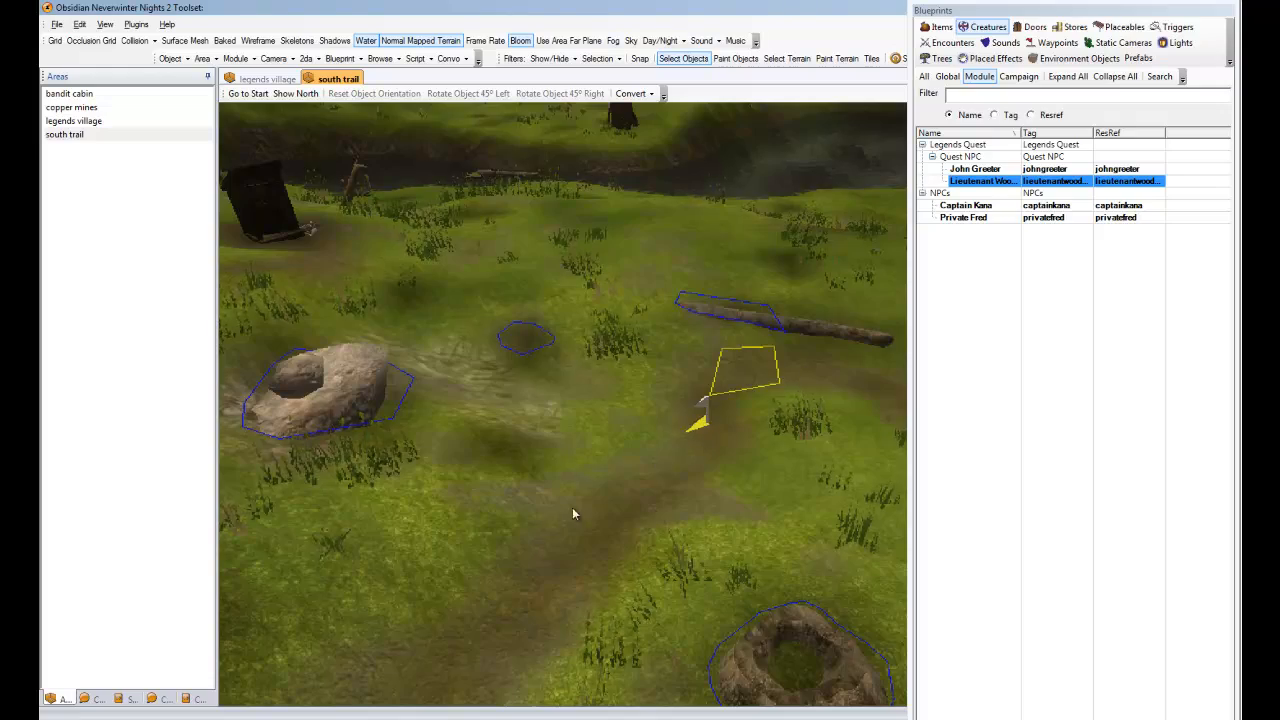
middle_click_drag(572, 507, 640, 516)
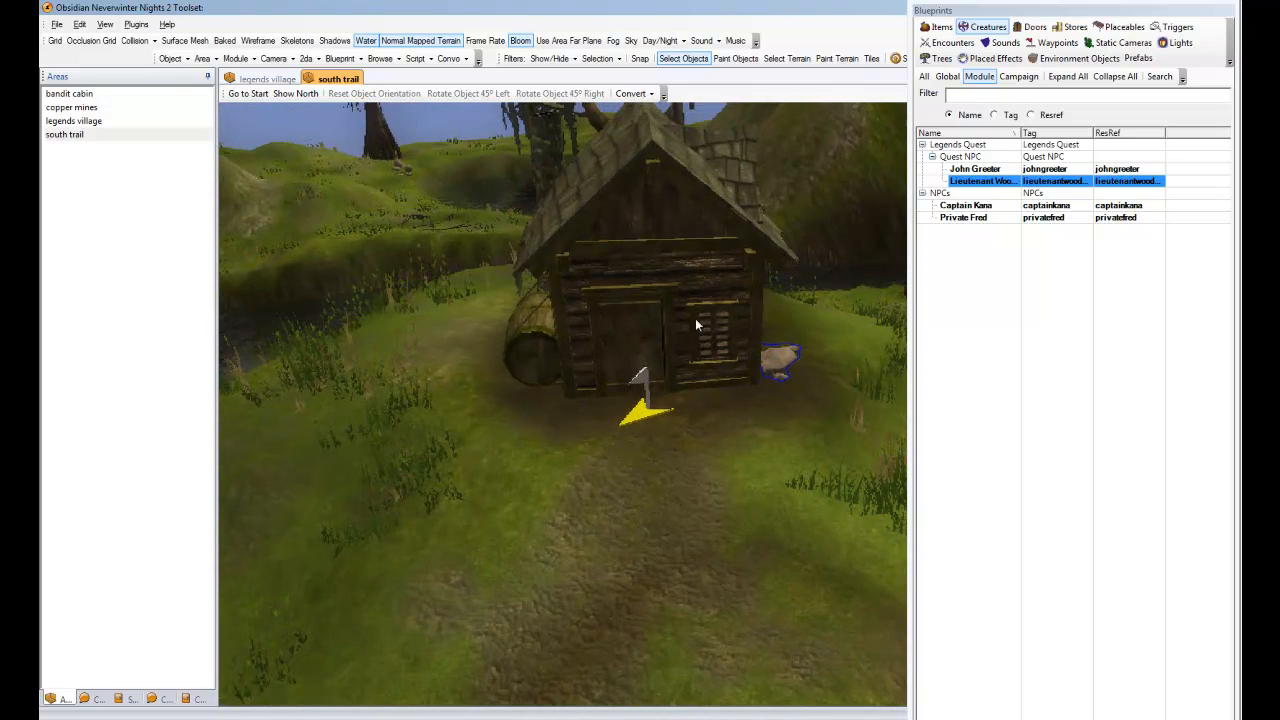
middle_click_drag(696, 320, 630, 398)
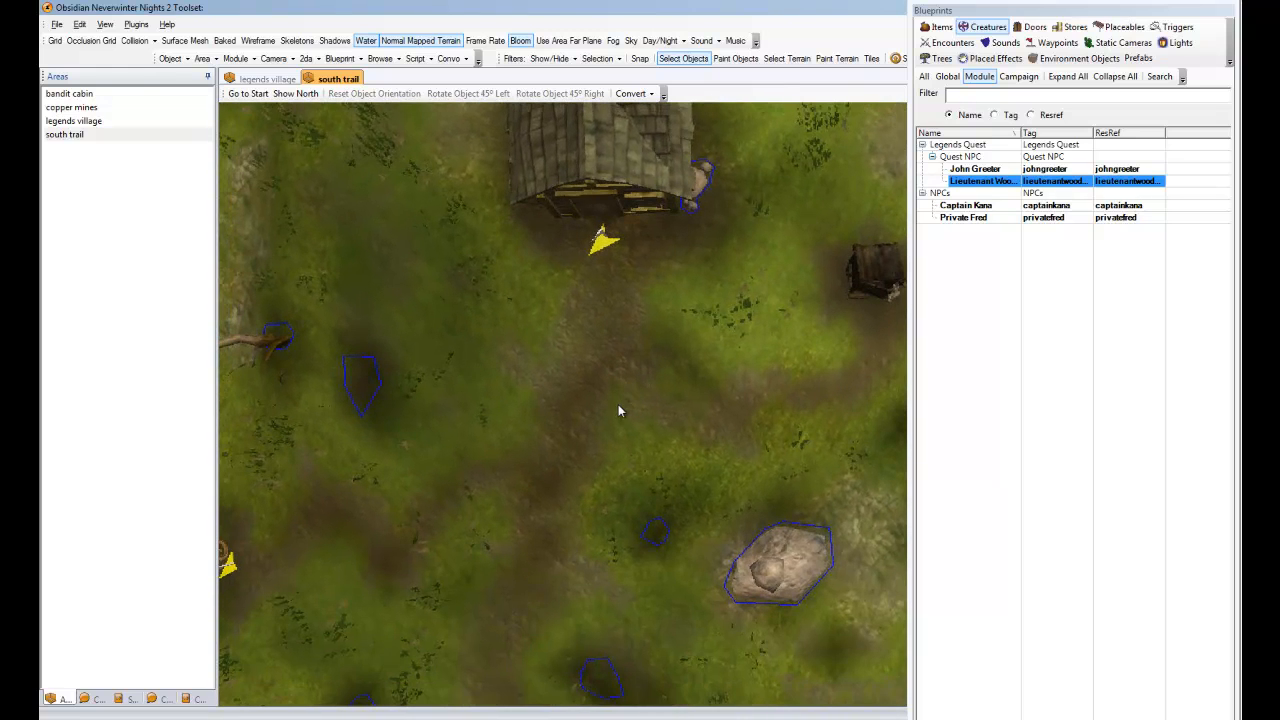
middle_click_drag(640, 337, 677, 400)
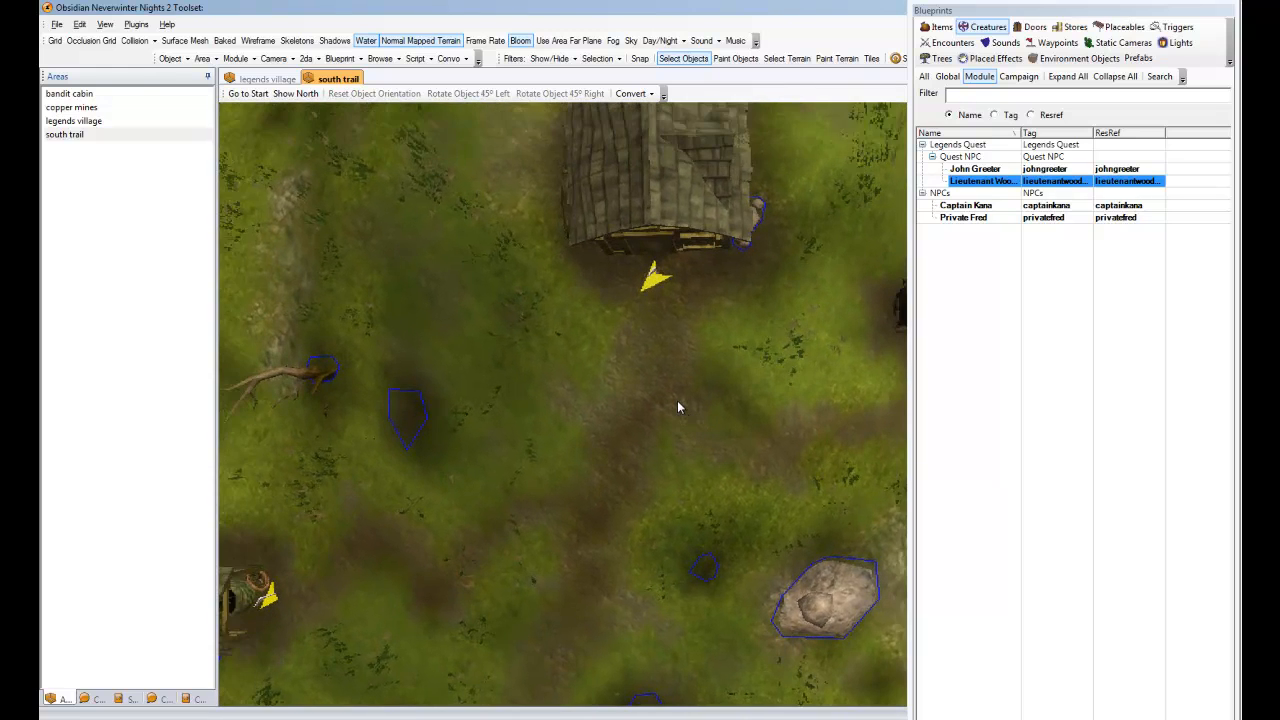
scroll(677, 400, "down", 4)
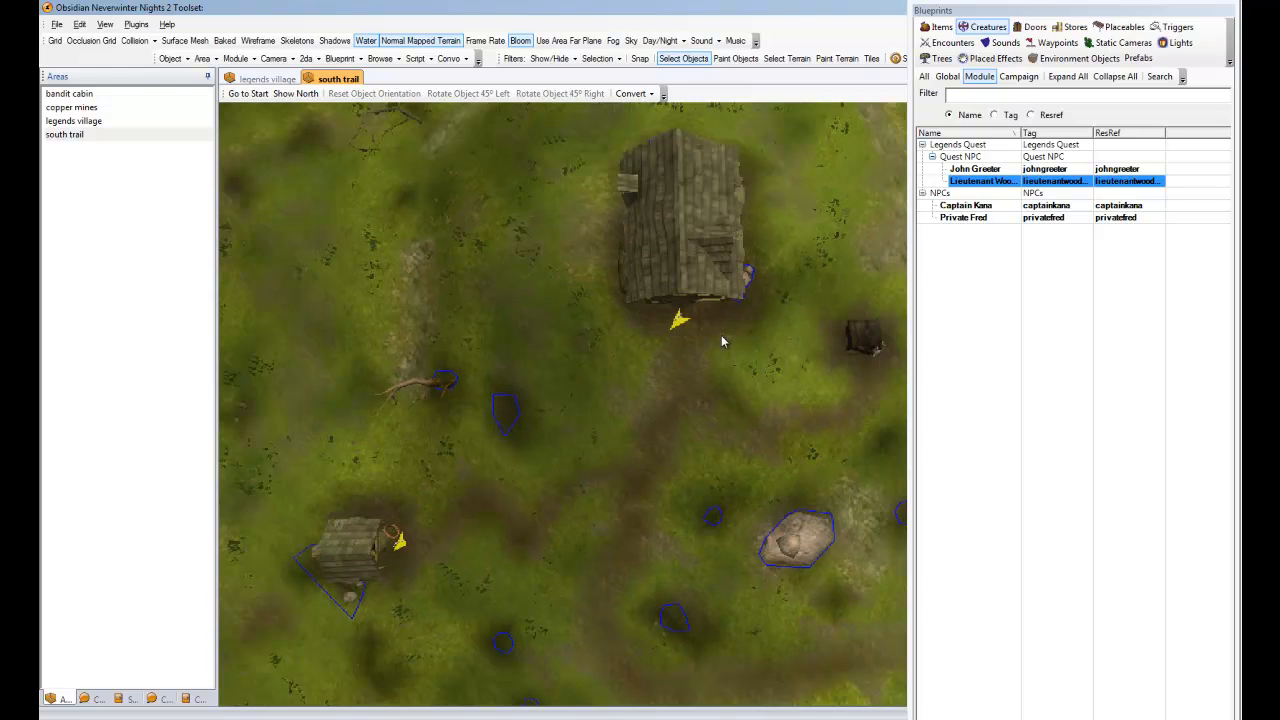
middle_click_drag(722, 342, 677, 371)
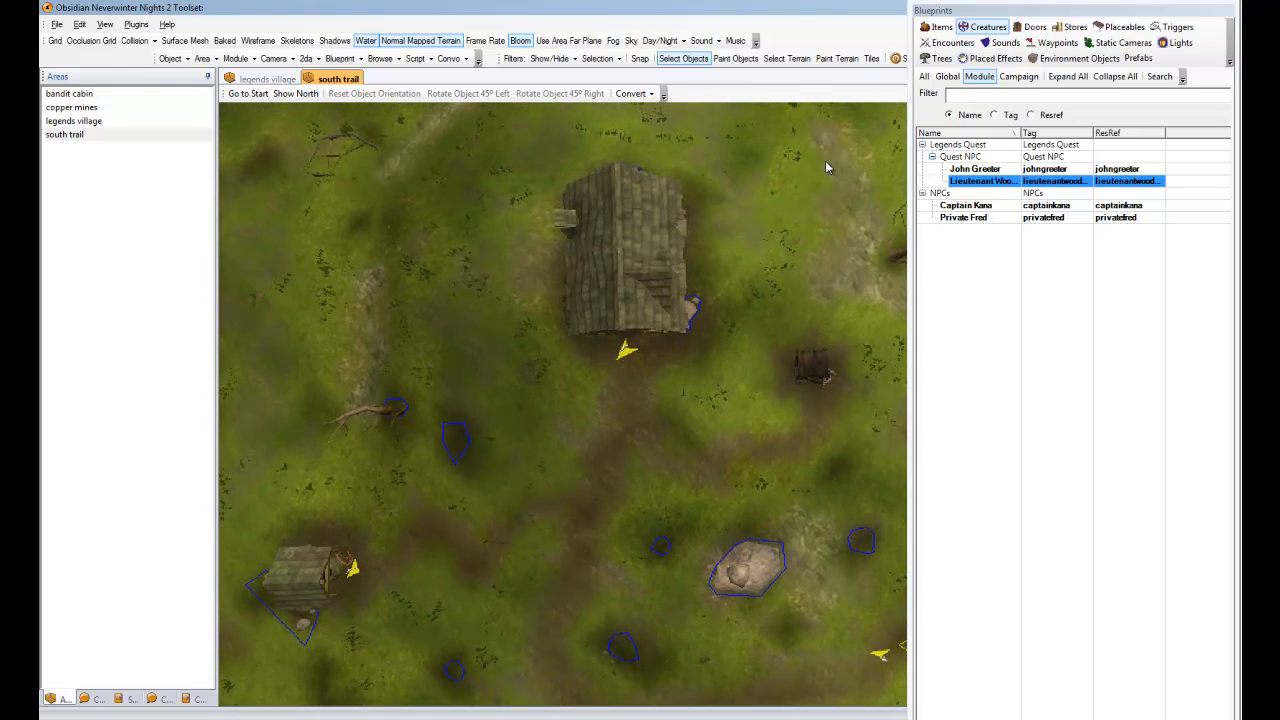
Draw the "There are hum..." trigger from Legends Quest's Quest Triggers blueprints as a large outline around the south trail cabin and its front yard
left_click(1172, 27)
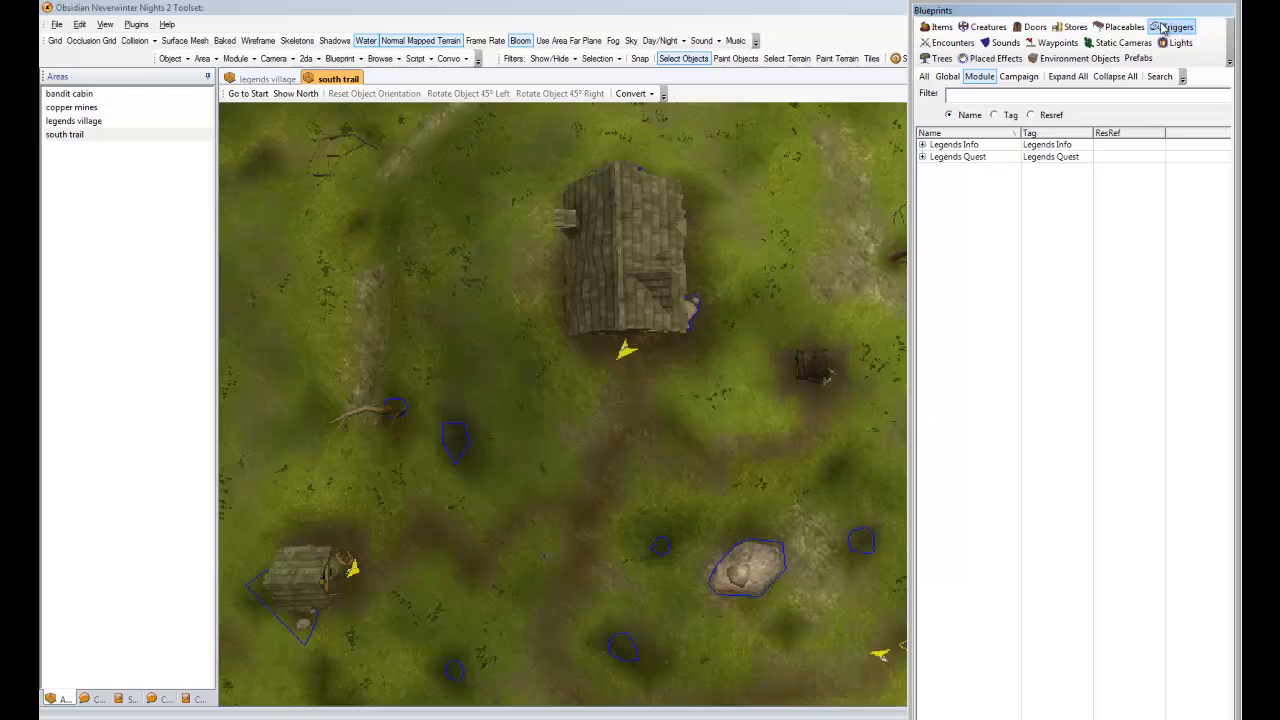
left_click(923, 157)
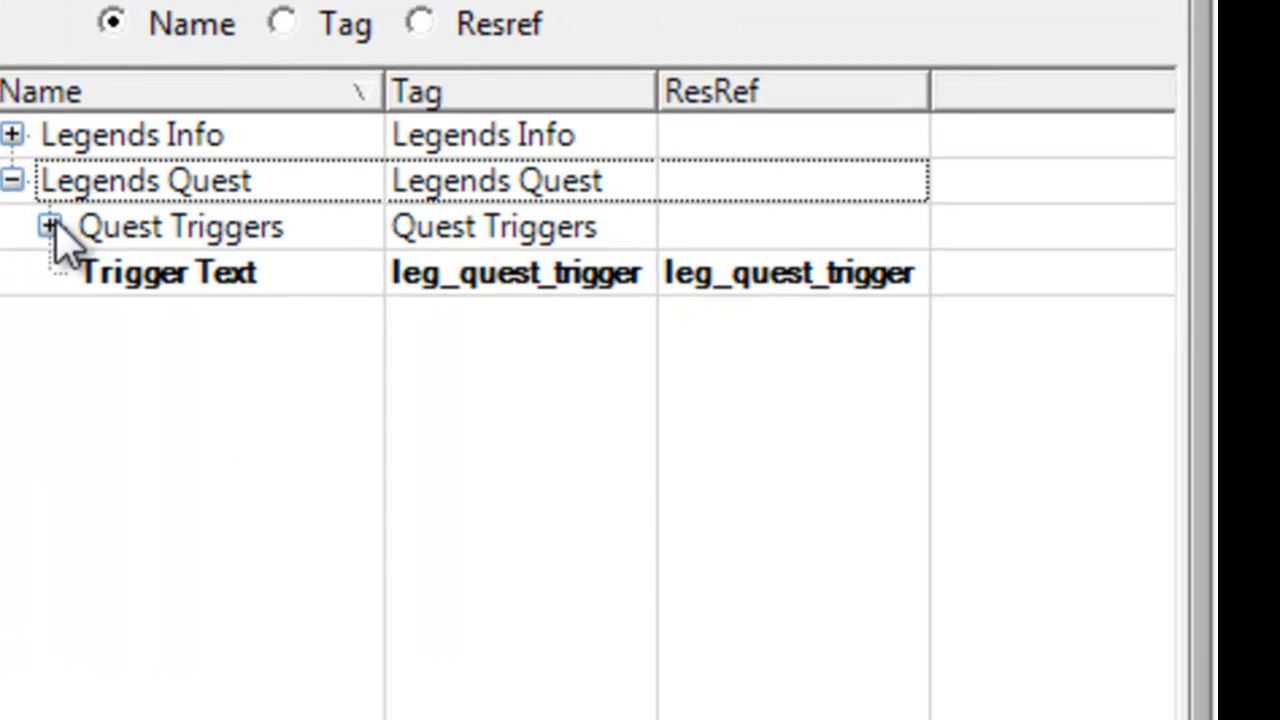
left_click(49, 227)
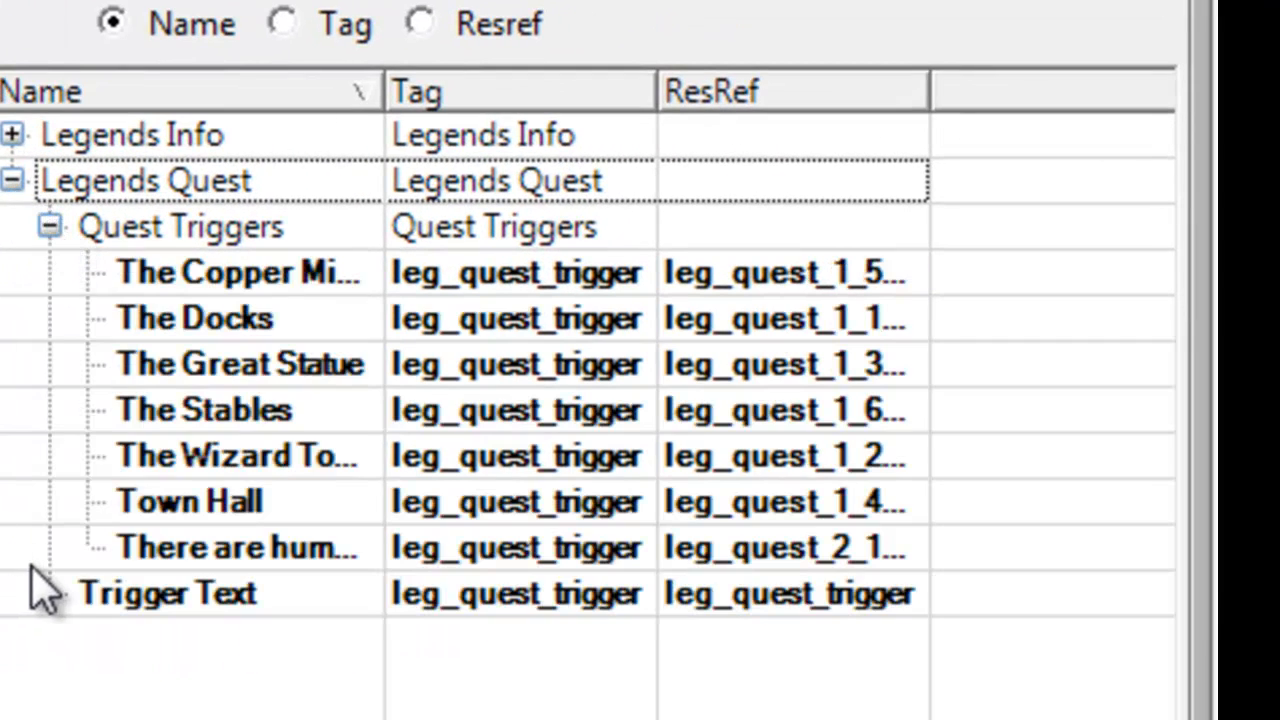
left_click(160, 558)
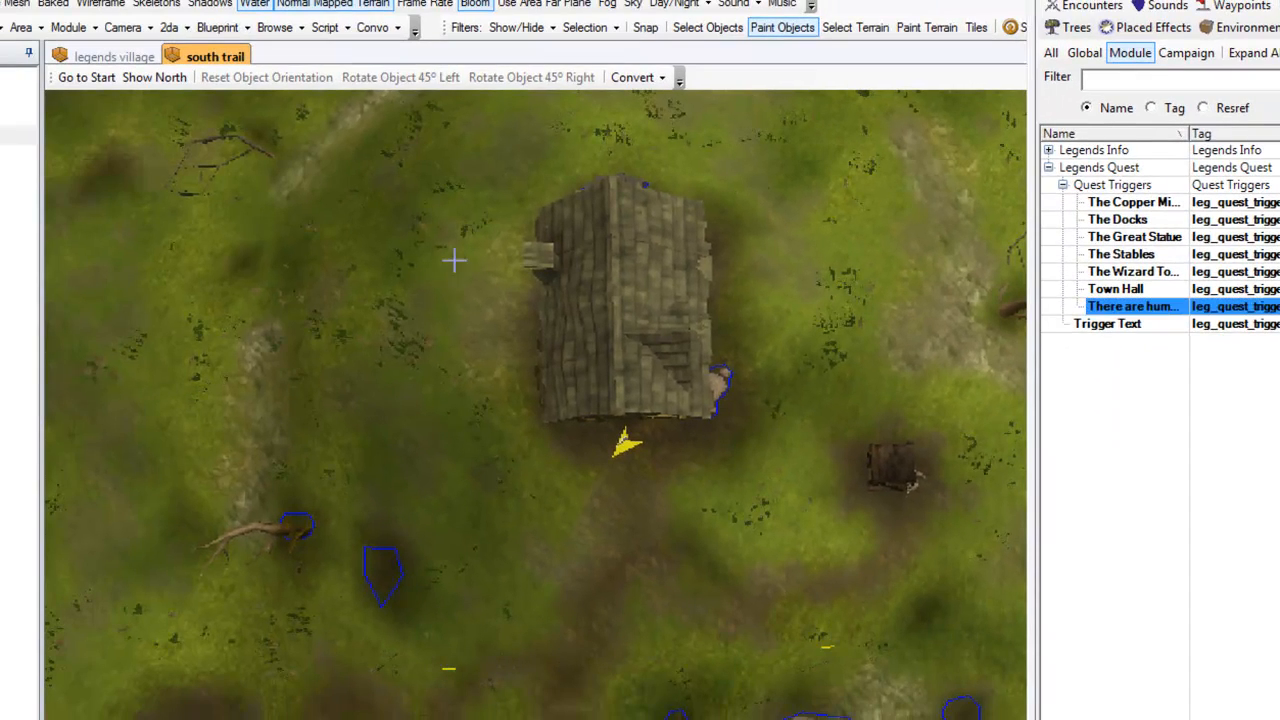
double_click(866, 186)
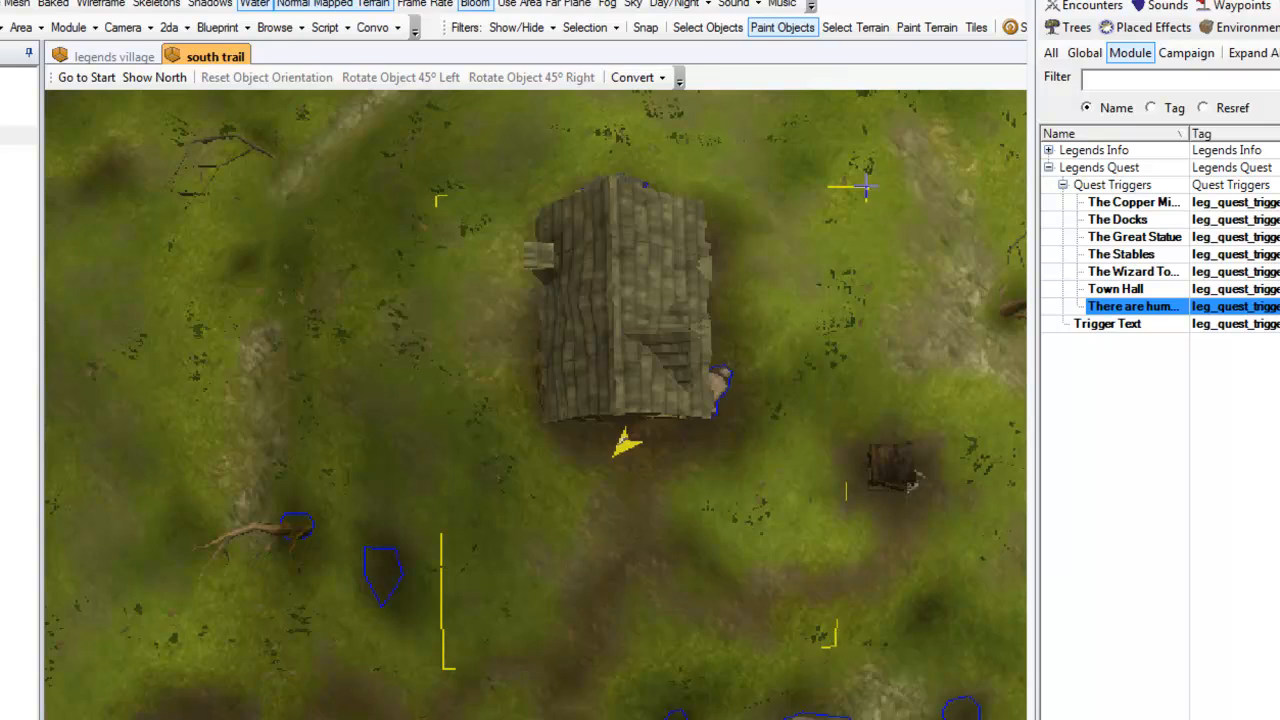
key("Escape")
middle_click_drag(650, 569, 638, 523)
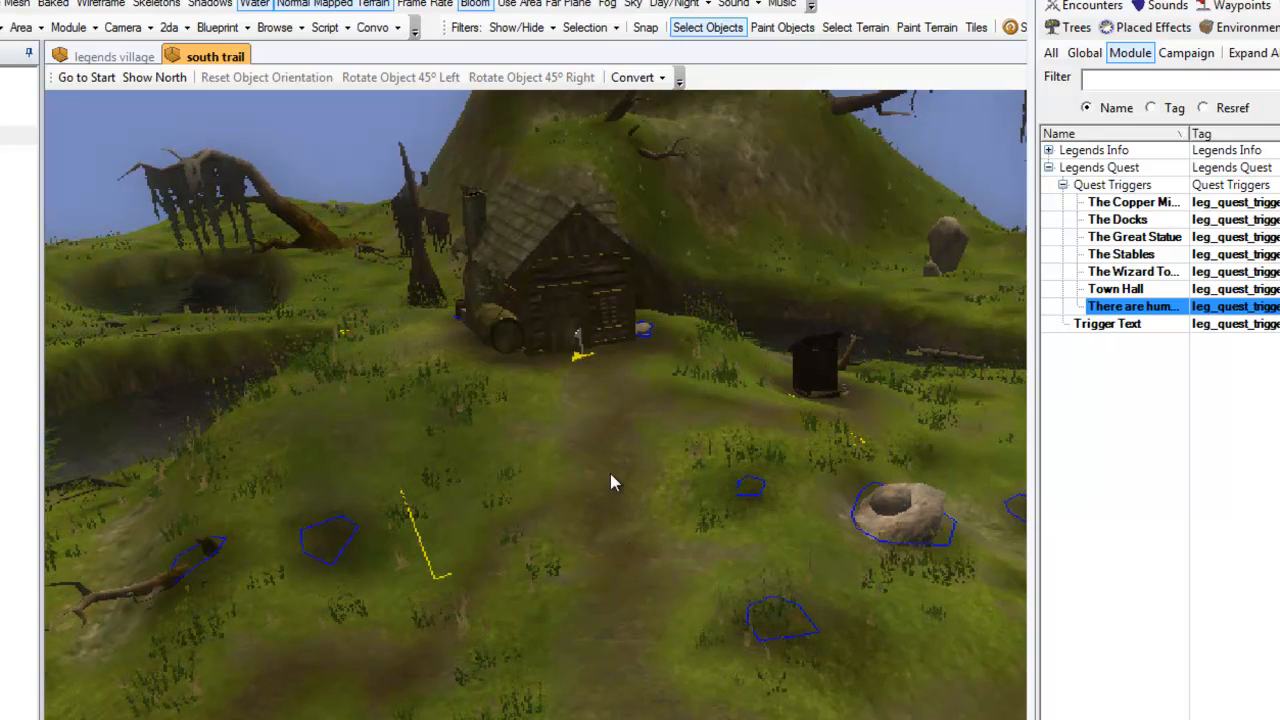
middle_click_drag(610, 474, 620, 578)
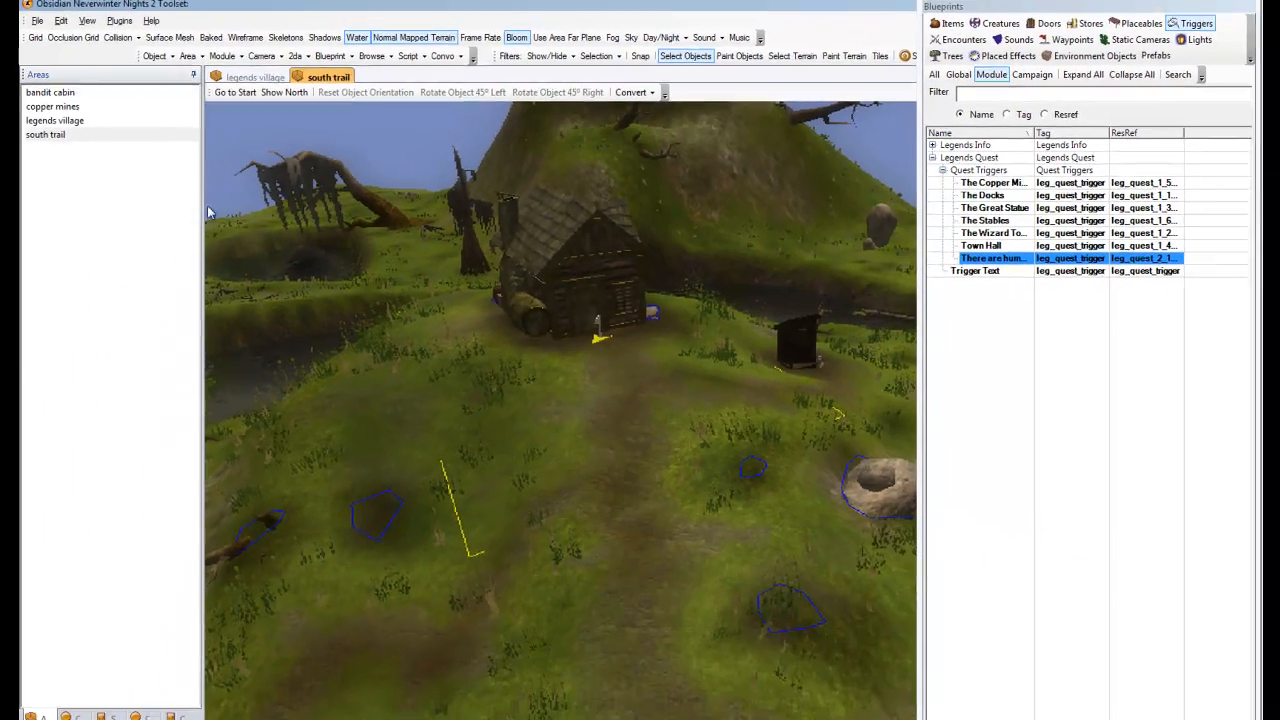
Open the bandit cabin area and look over its interior
left_click(70, 94)
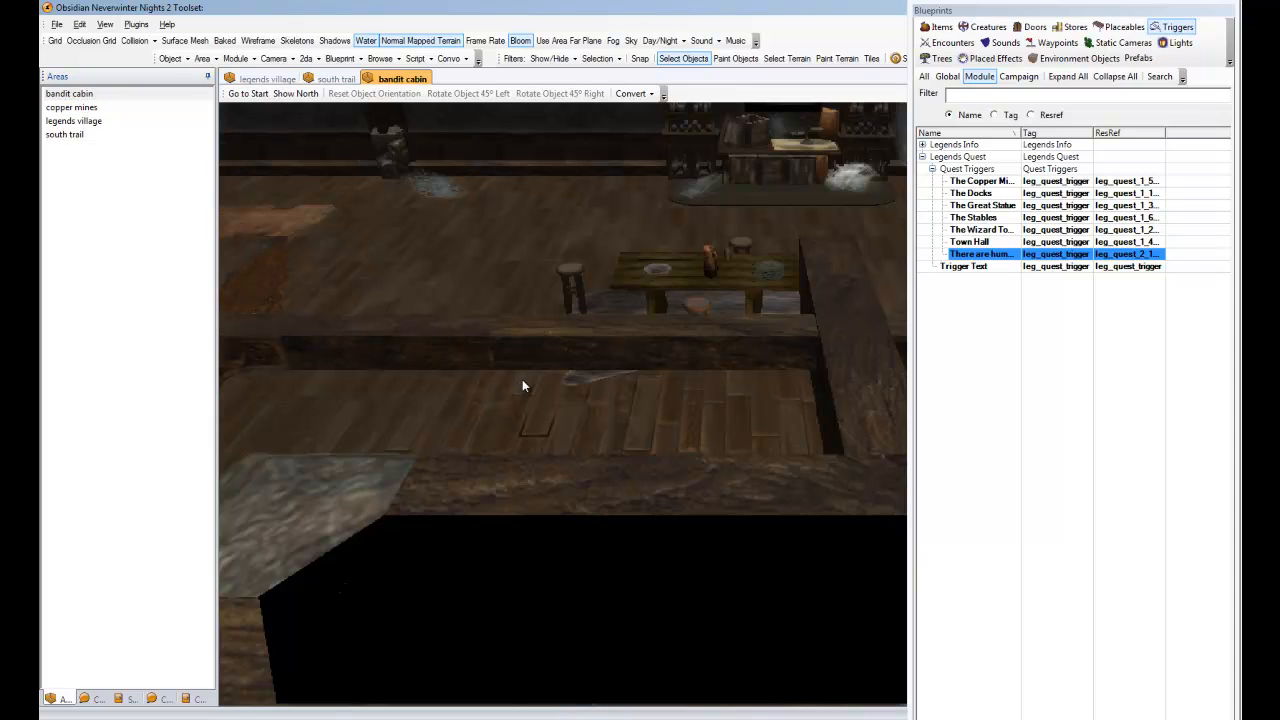
middle_click_drag(522, 379, 525, 394)
scroll(526, 395, "down", 4)
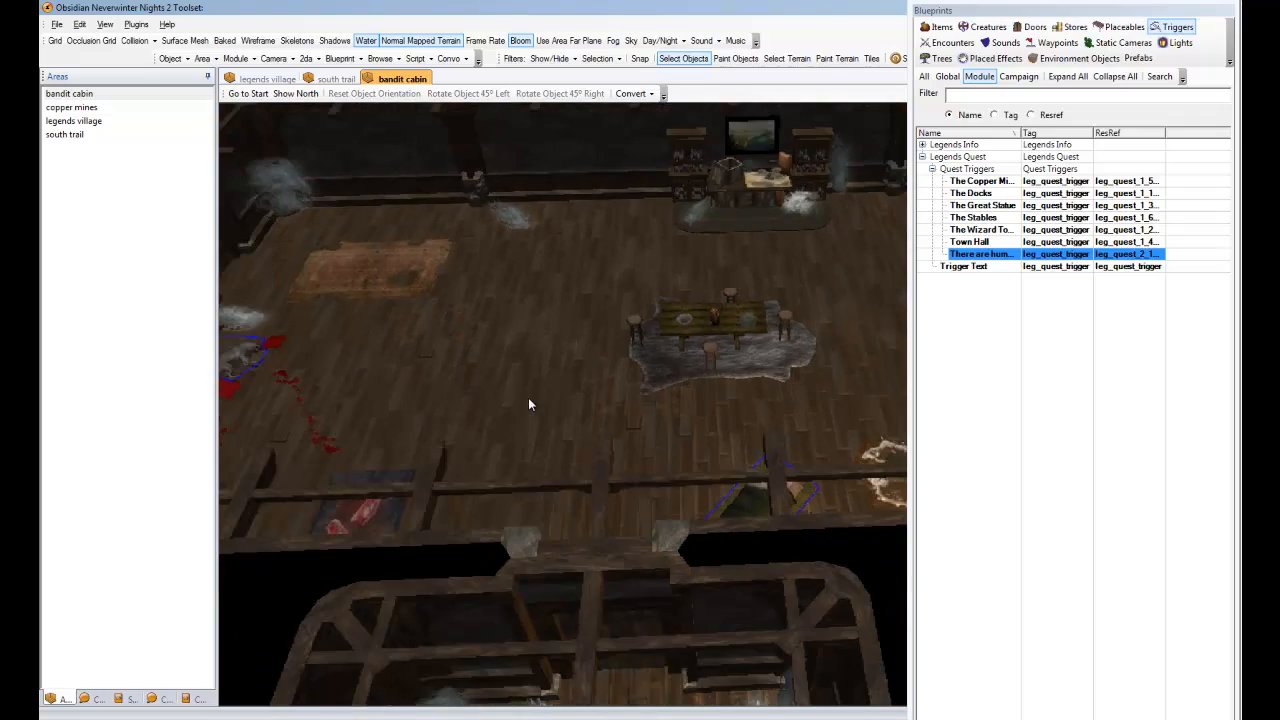
left_click_drag(528, 397, 670, 300, "ctrl")
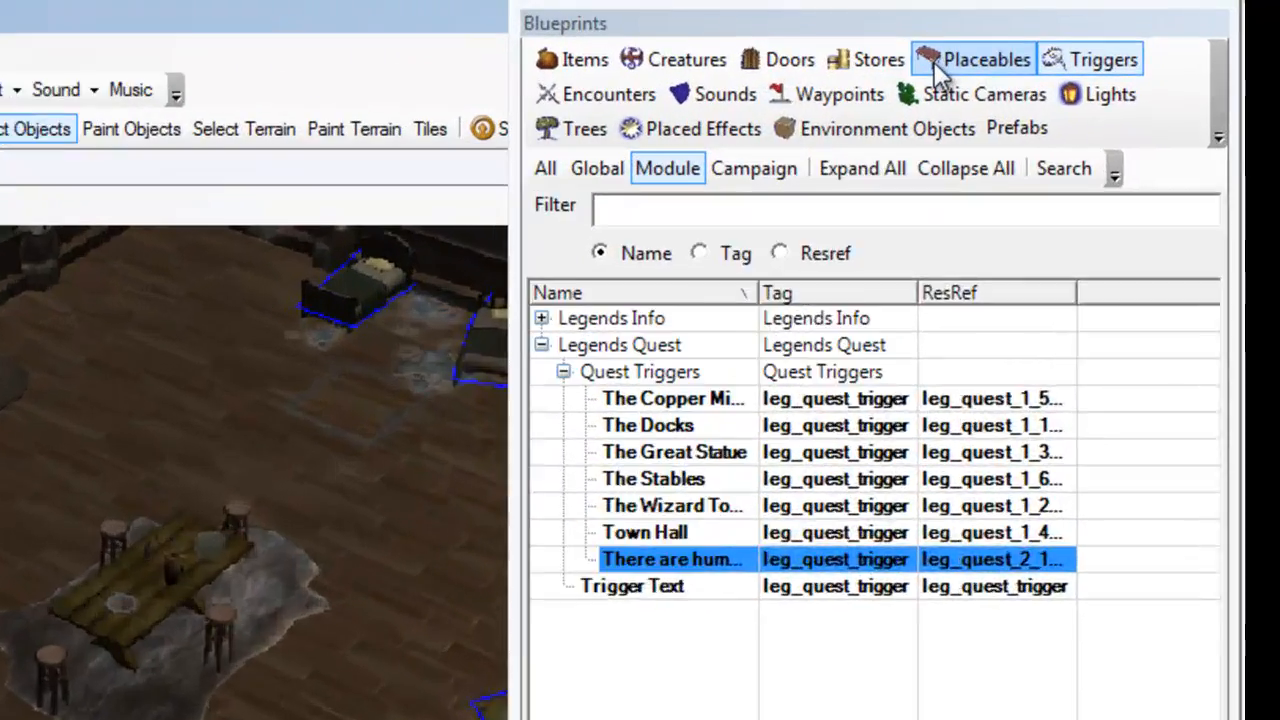
Place Chest {01 Small} from Legends Quest's Quest Placeables blueprints near the cobwebbed corner by the torn rug, turned parallel to the wall
left_click(934, 62)
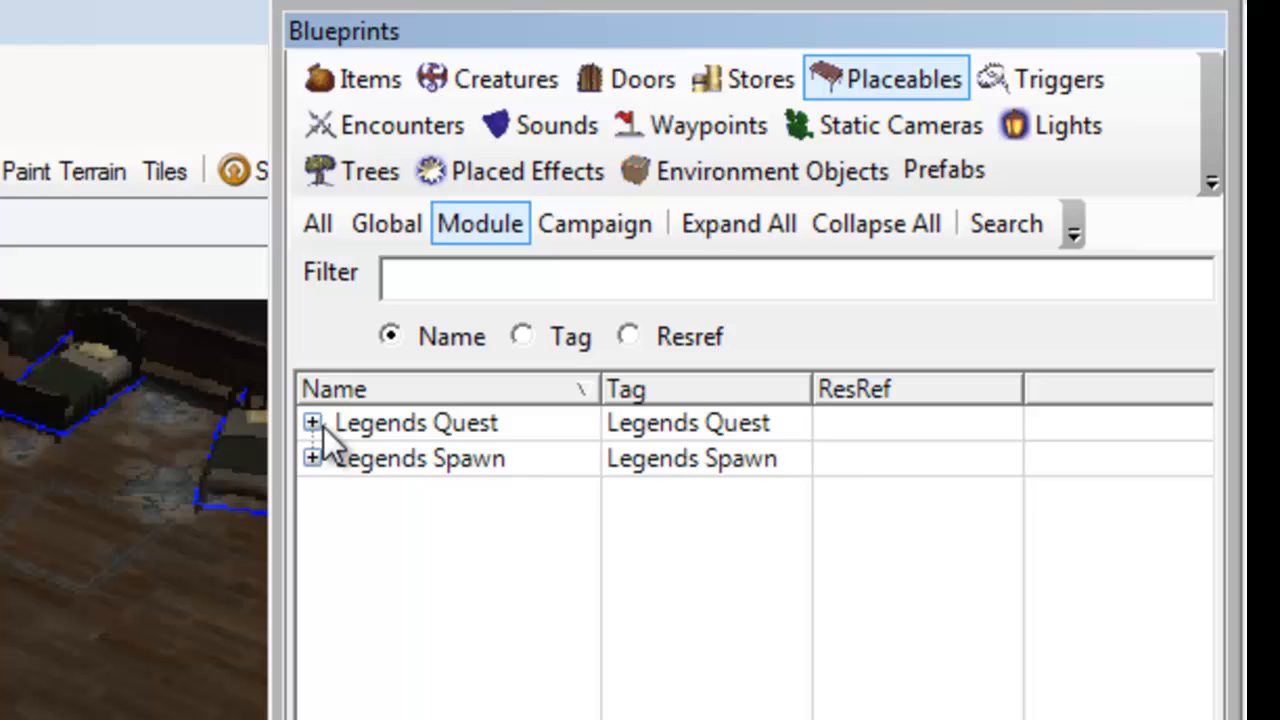
left_click(312, 423)
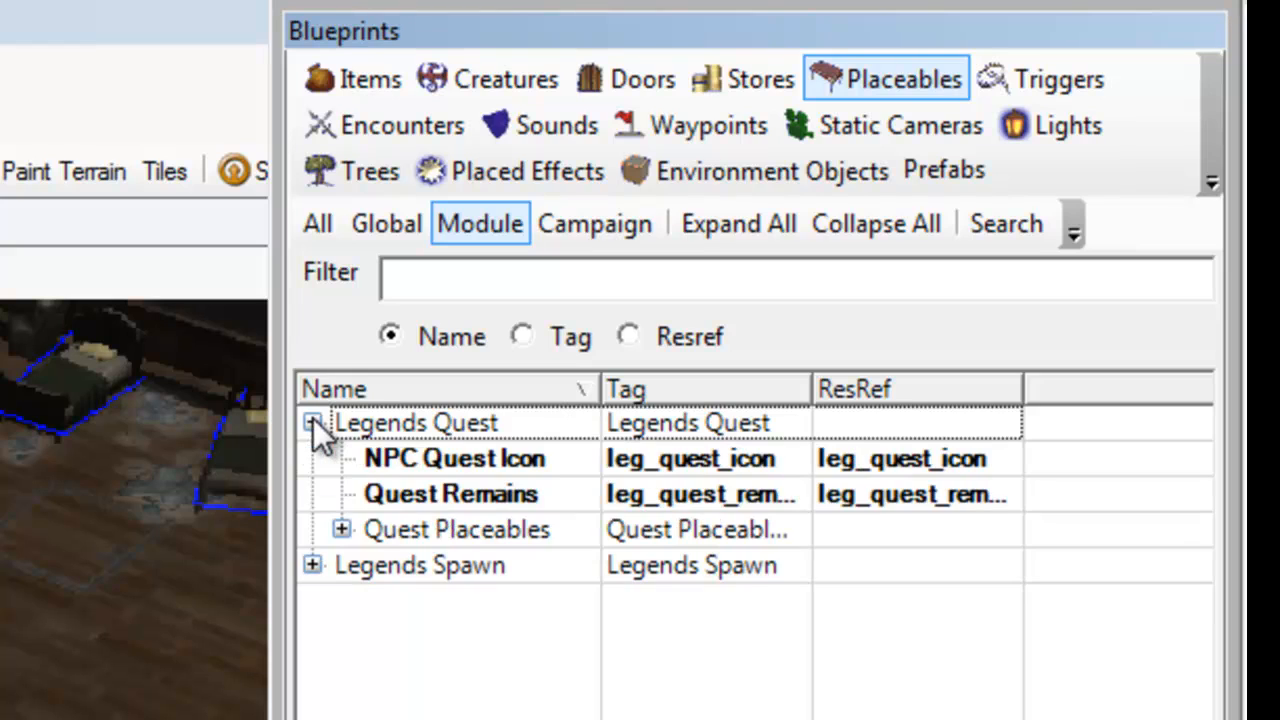
left_click(341, 529)
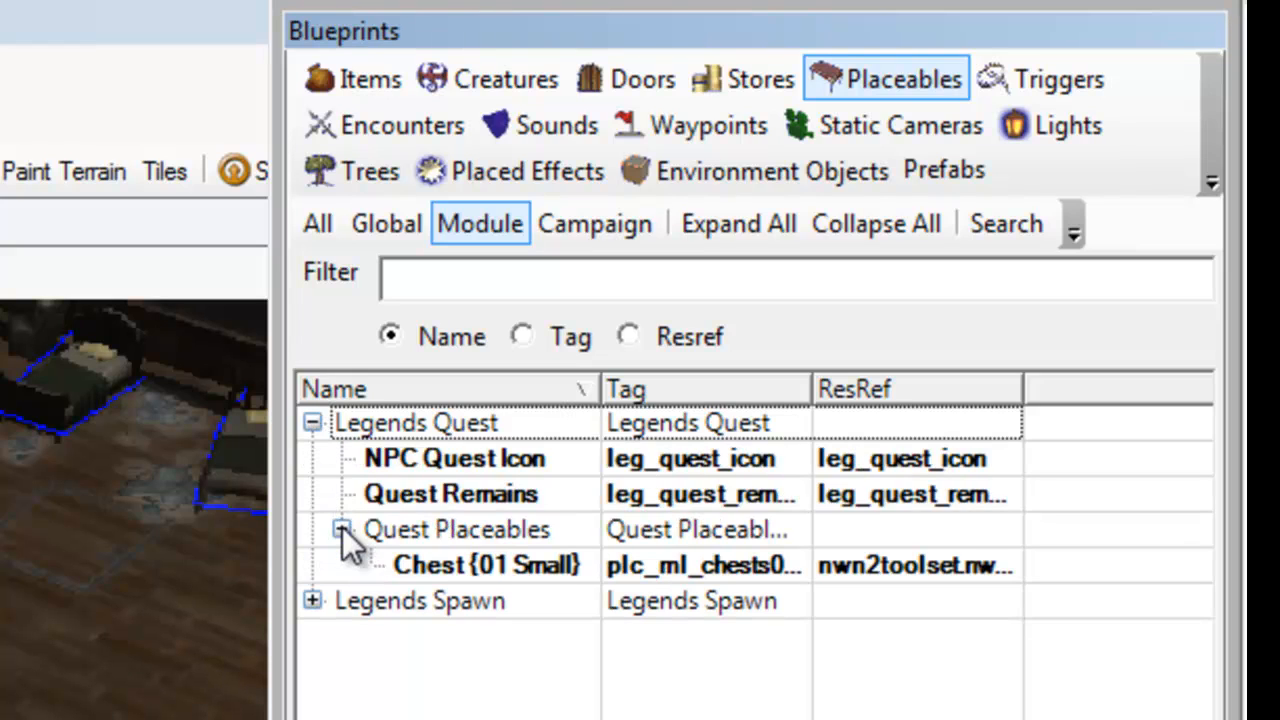
left_click(503, 564)
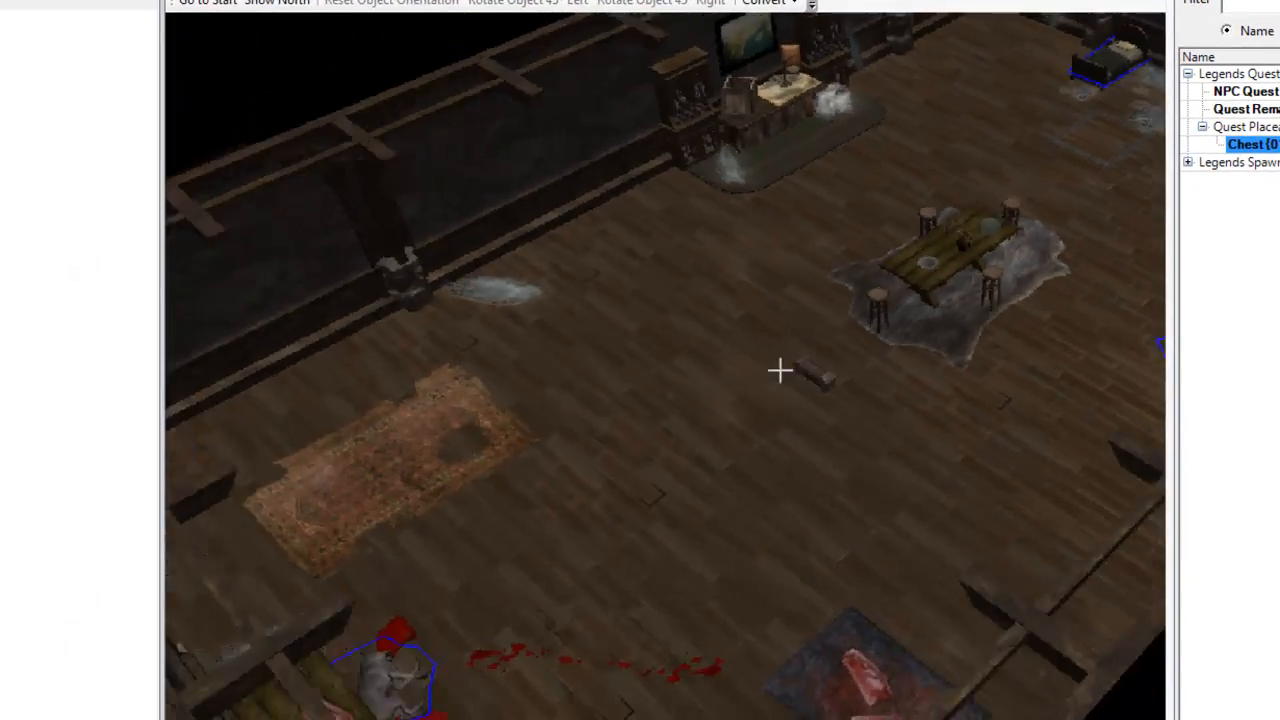
middle_click_drag(780, 370, 603, 369)
middle_click_drag(806, 335, 721, 400)
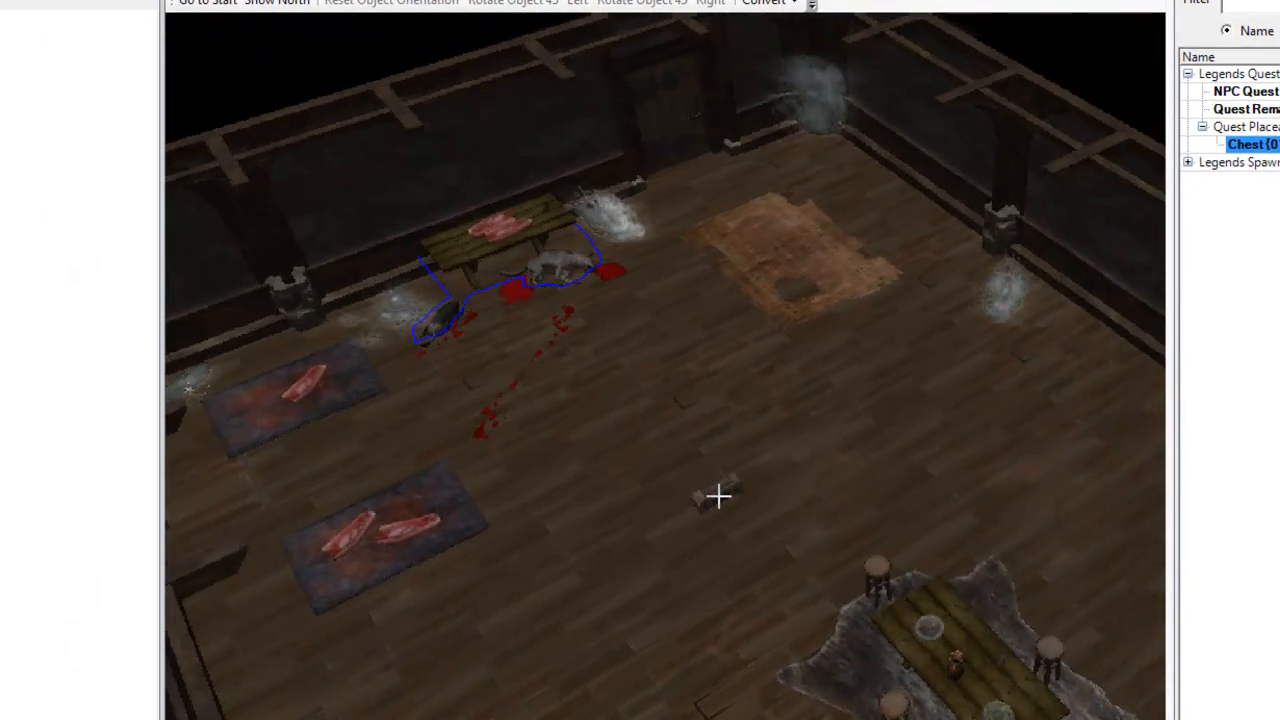
scroll(717, 496, "up", 5)
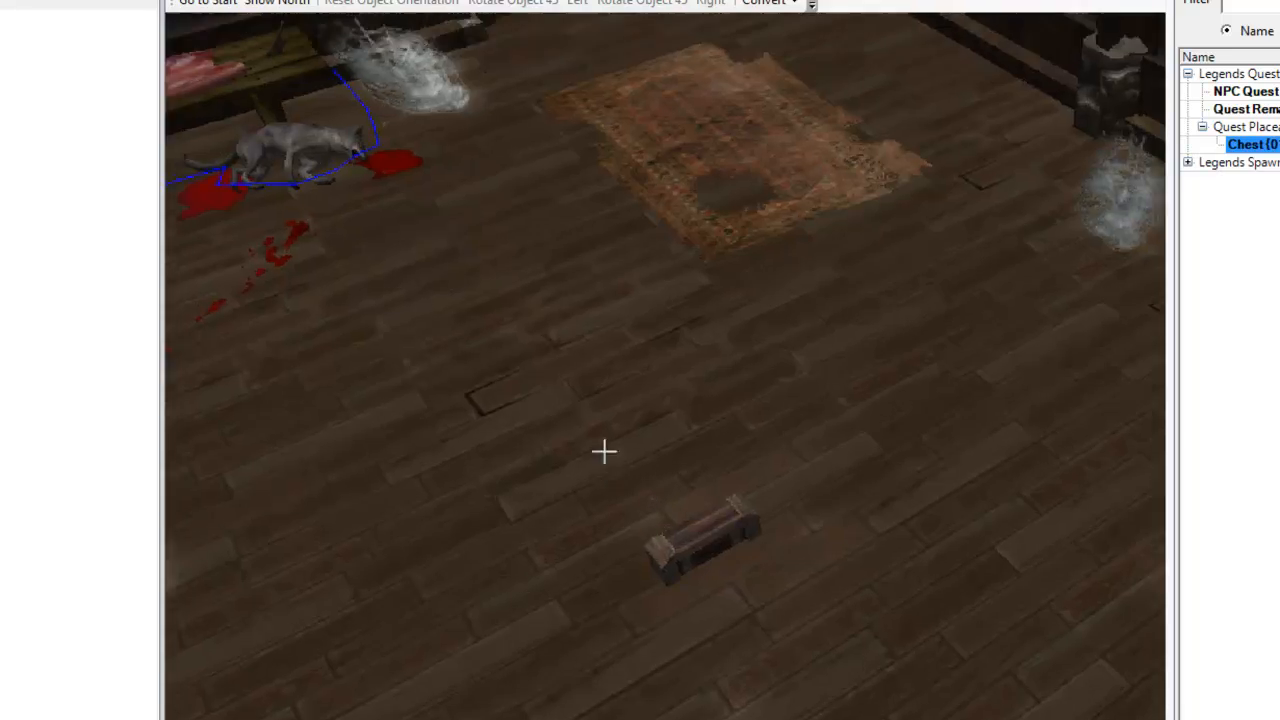
middle_click_drag(604, 451, 547, 523)
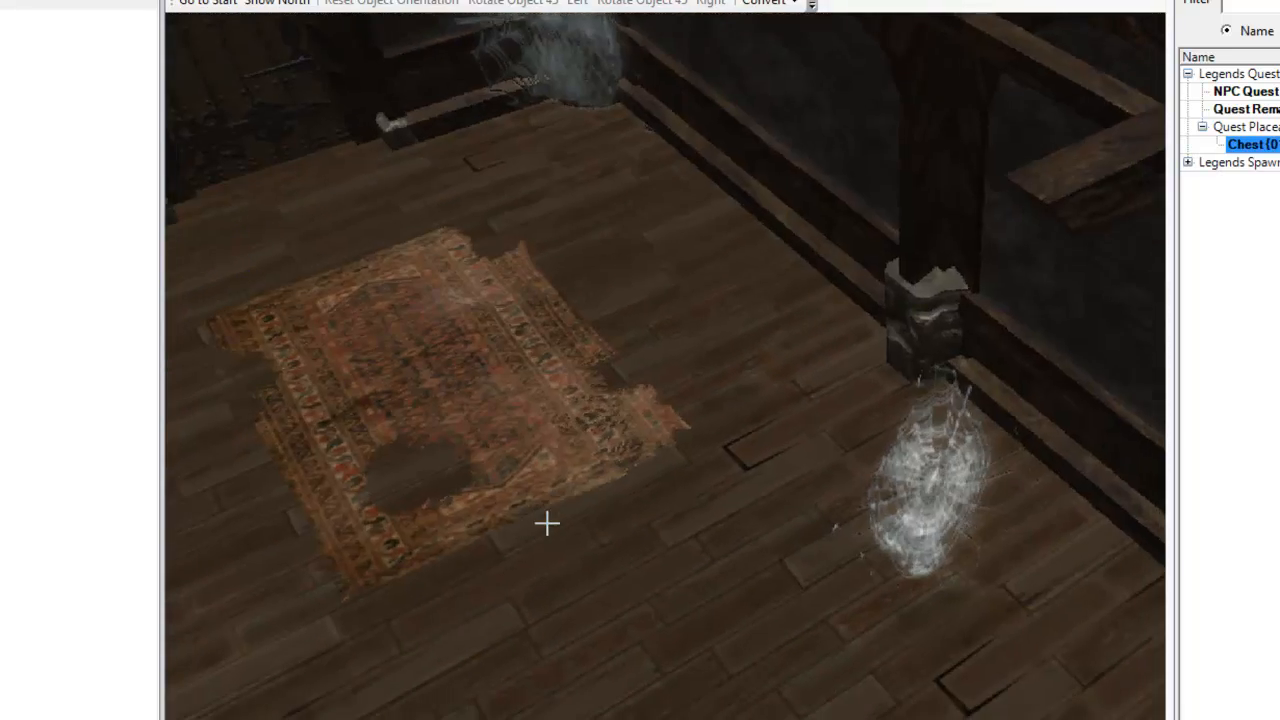
scroll(547, 529, "down", 5)
middle_click_drag(851, 523, 750, 587)
scroll(750, 587, "up", 3)
left_click_drag(750, 587, 927, 552)
mouse_move(757, 512)
left_mouse_down()
mouse_move(766, 491)
mouse_move(743, 499)
left_mouse_up()
left_click(740, 564)
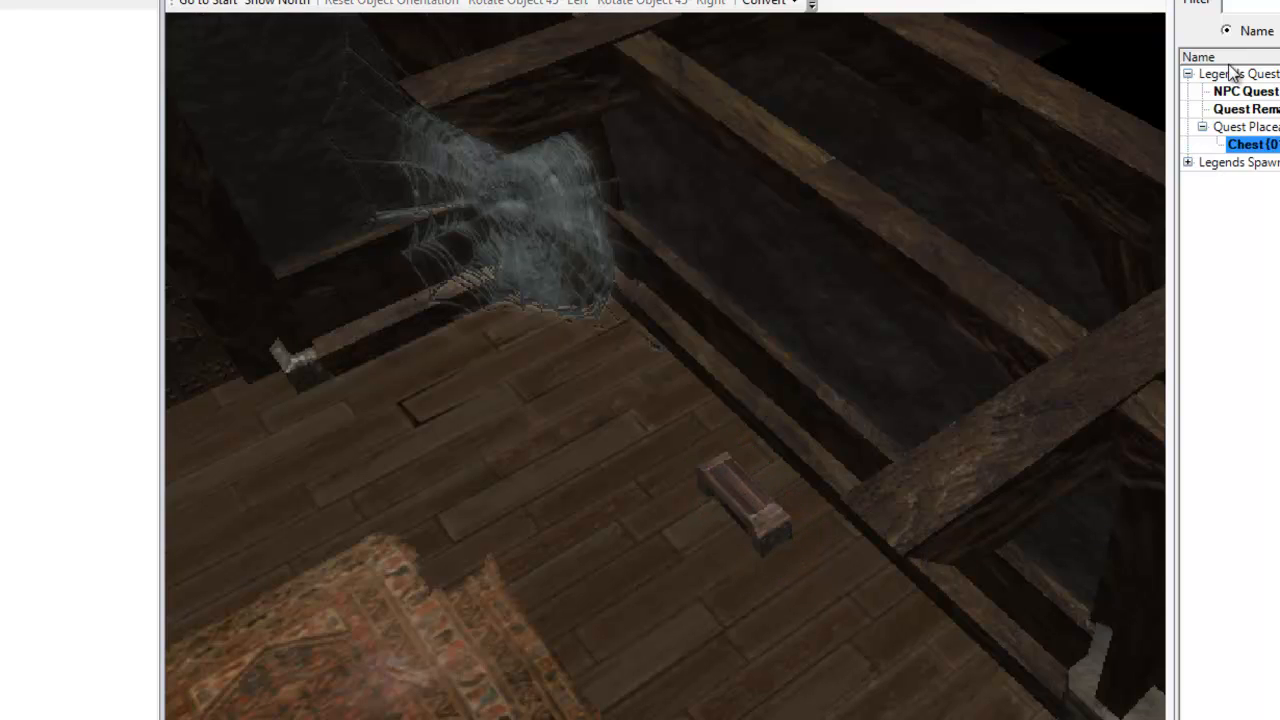
Open the properties of the Mysterious Letter in the Quest Items group of Legends Quest's item blueprints
left_click(1188, 74)
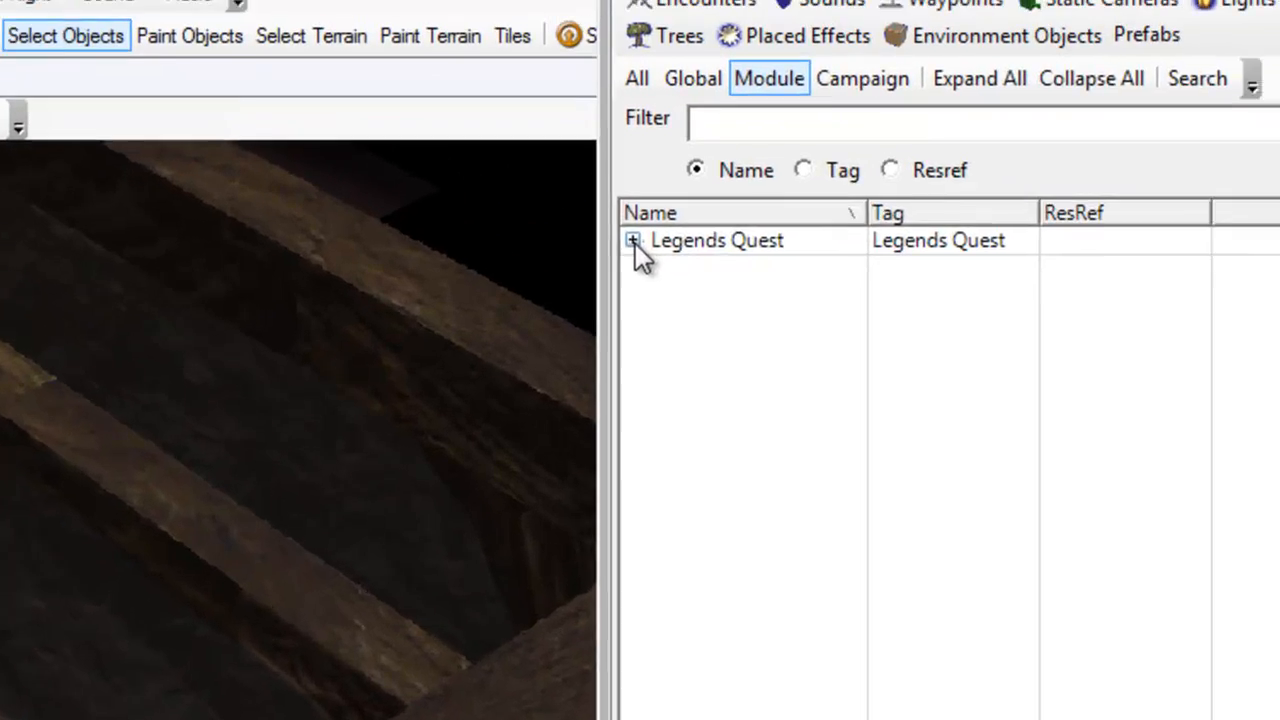
left_click(1160, 81)
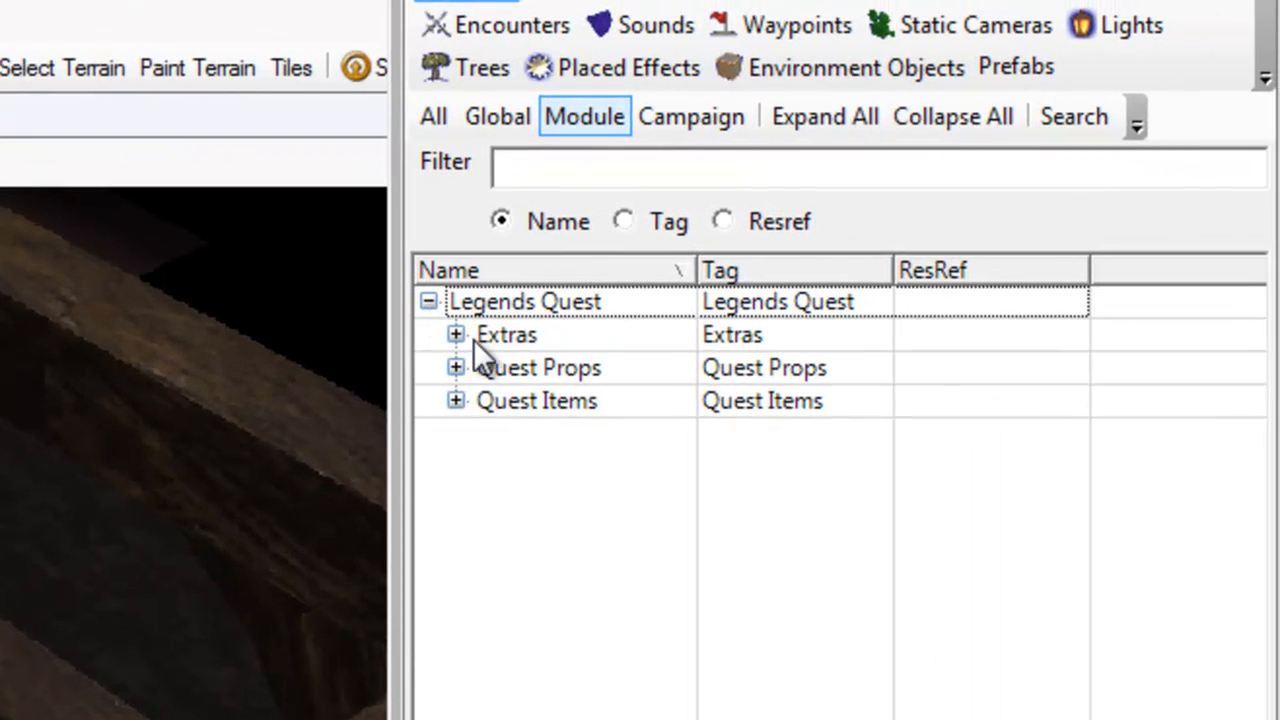
left_click(456, 400)
left_click(633, 438)
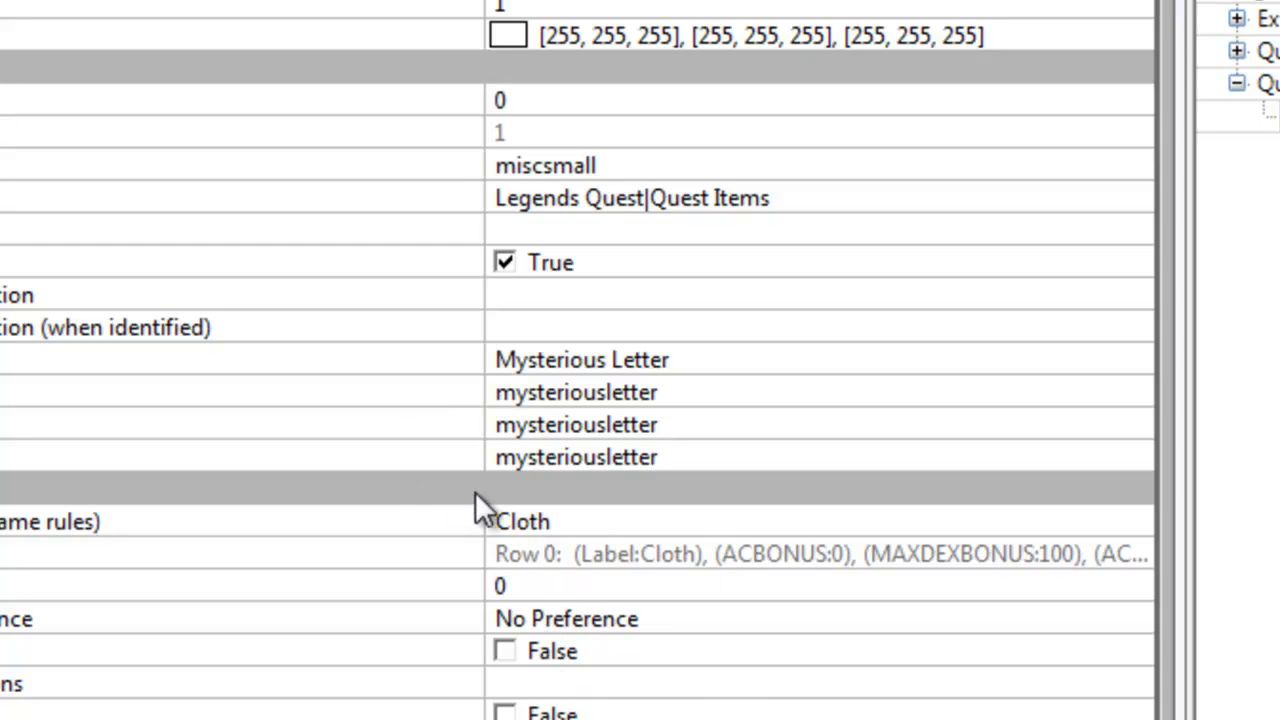
Start the Mysterious Letter's plain description with "This appears to be a contract some one with the initials DW and the bandits."
left_click(549, 300)
left_click(1138, 292)
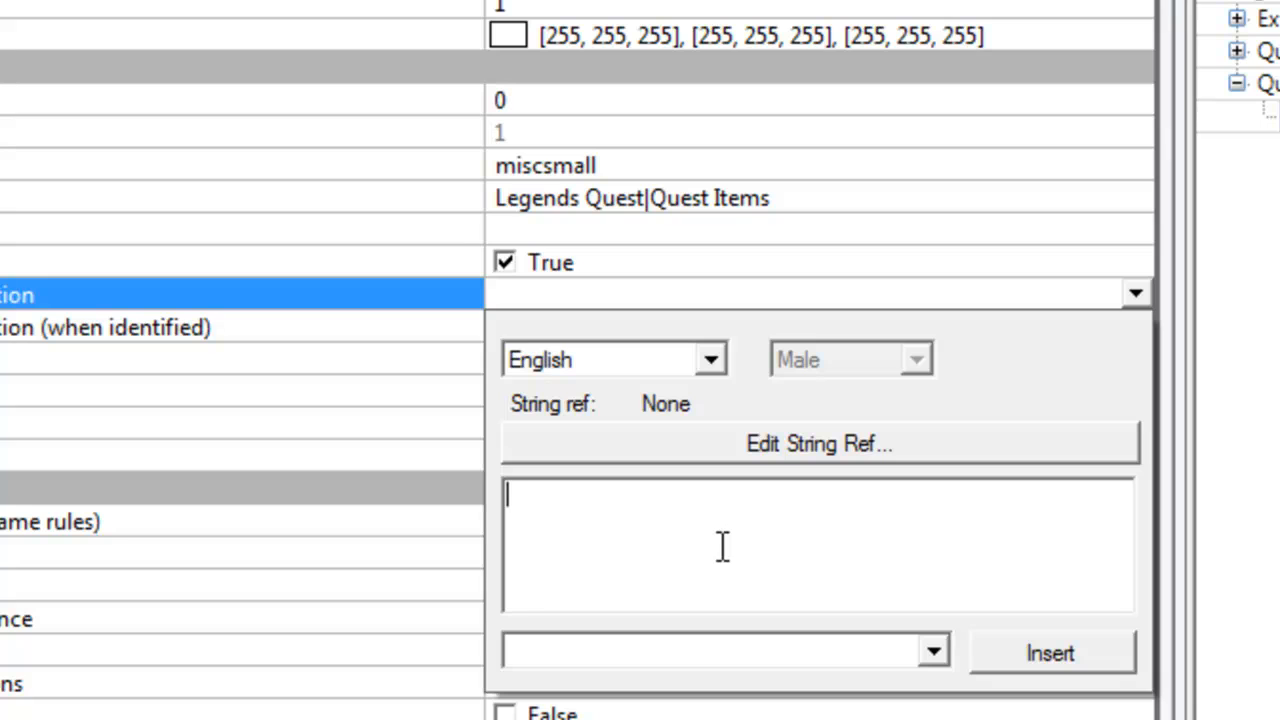
type("This app")
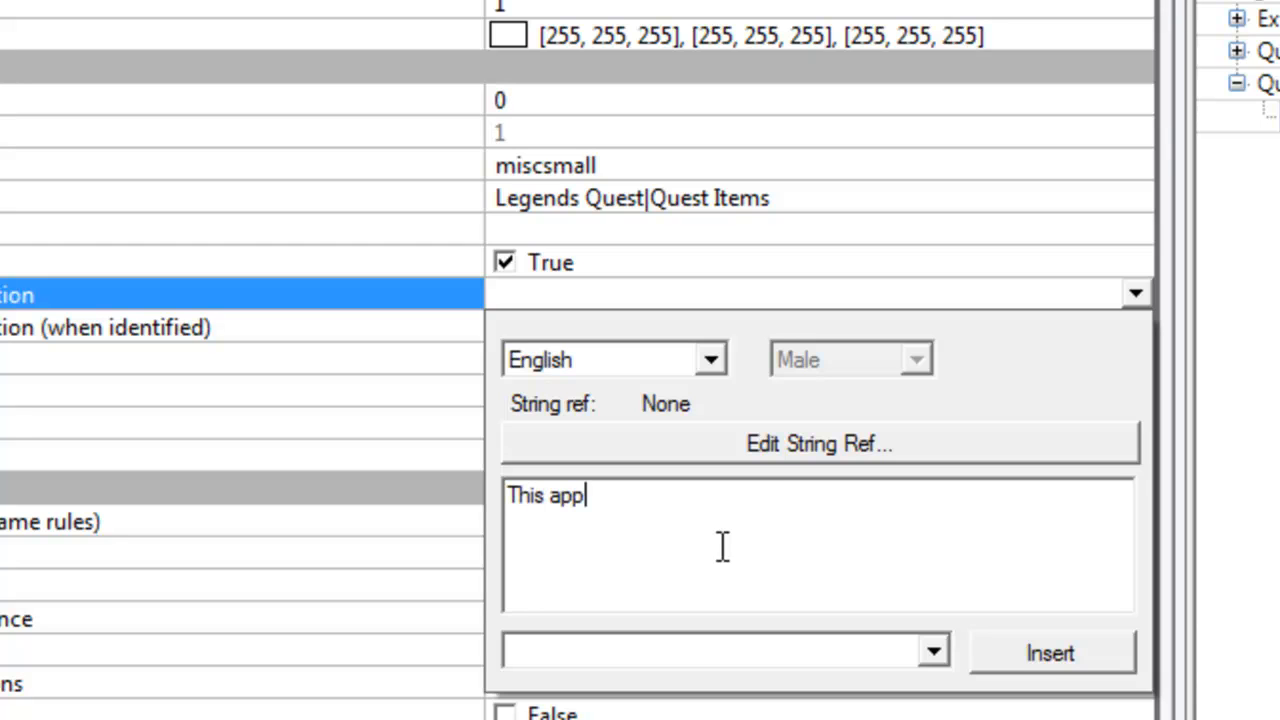
type("ears to be a contrac")
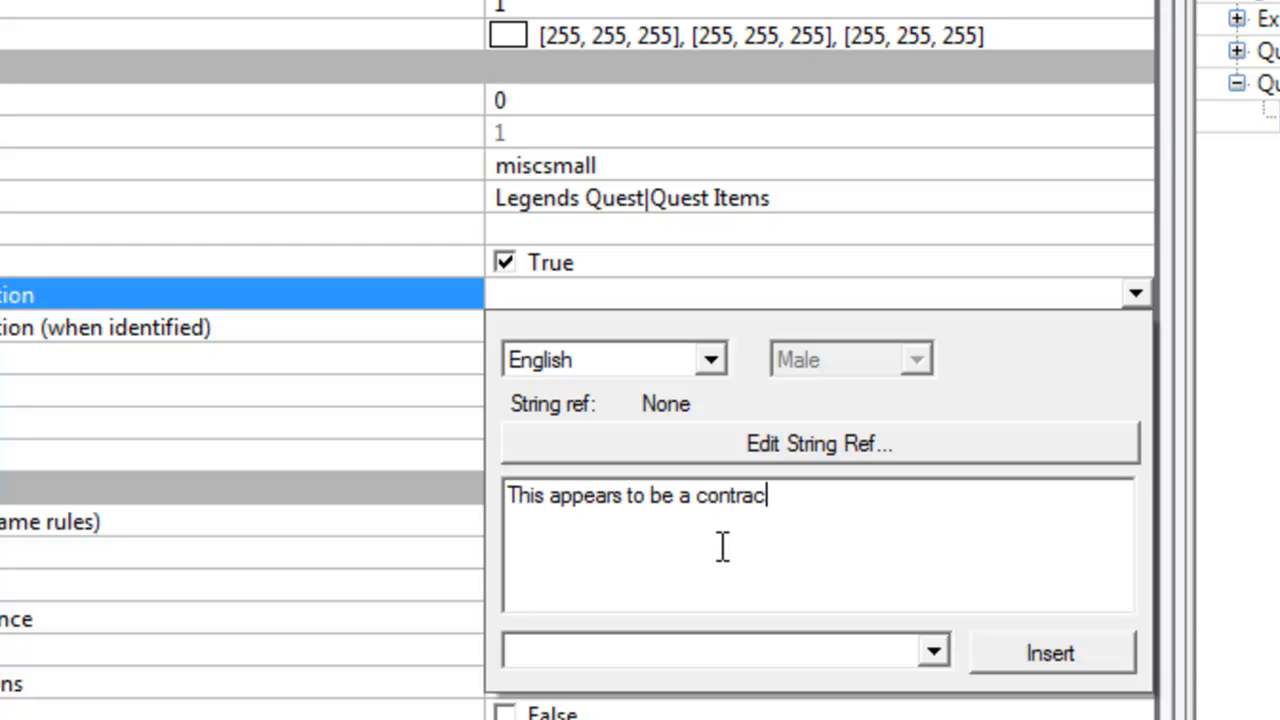
type("t between a ")
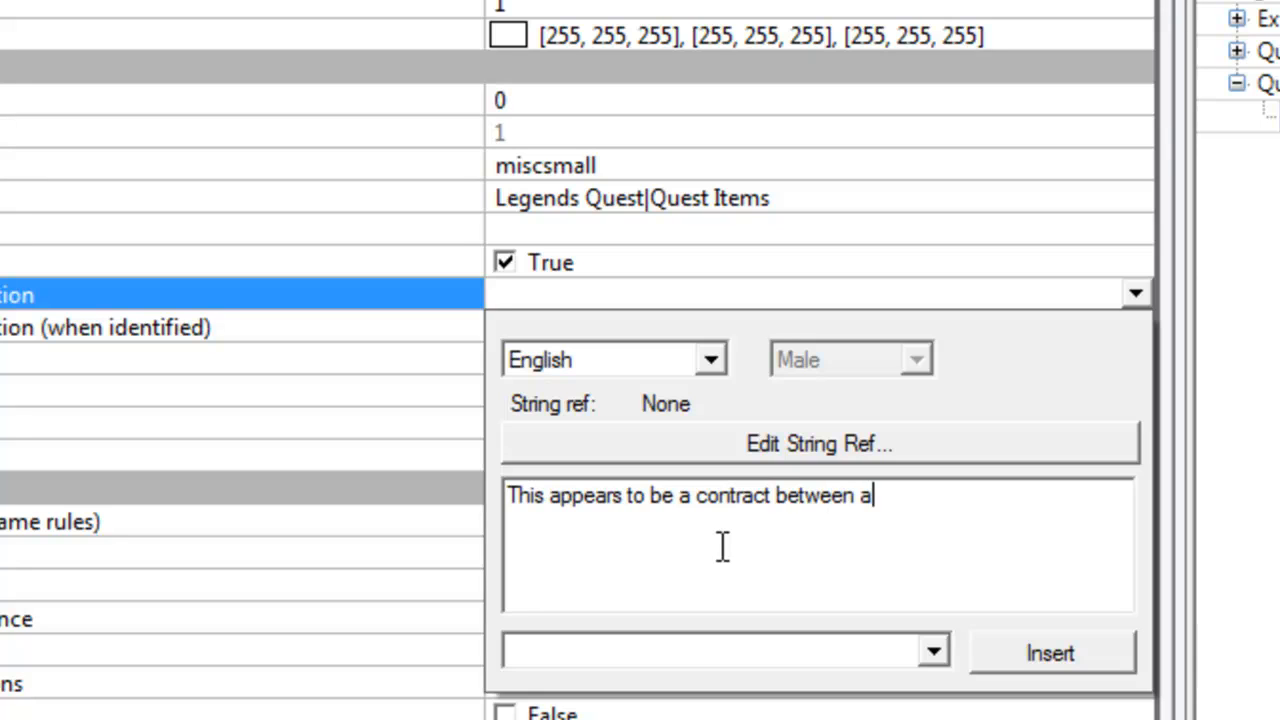
type("nearby")
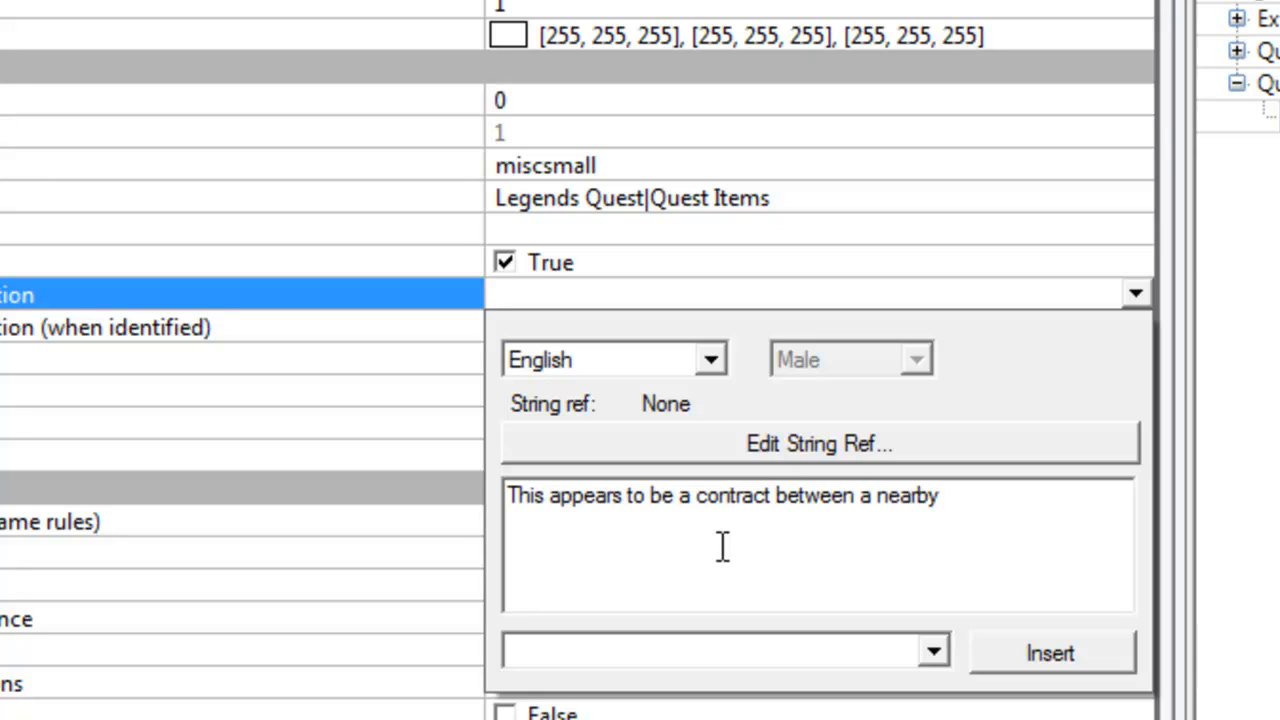
key("ctrl+shift+Left")
key("ctrl+shift+Left")
key("ctrl+shift+Left")
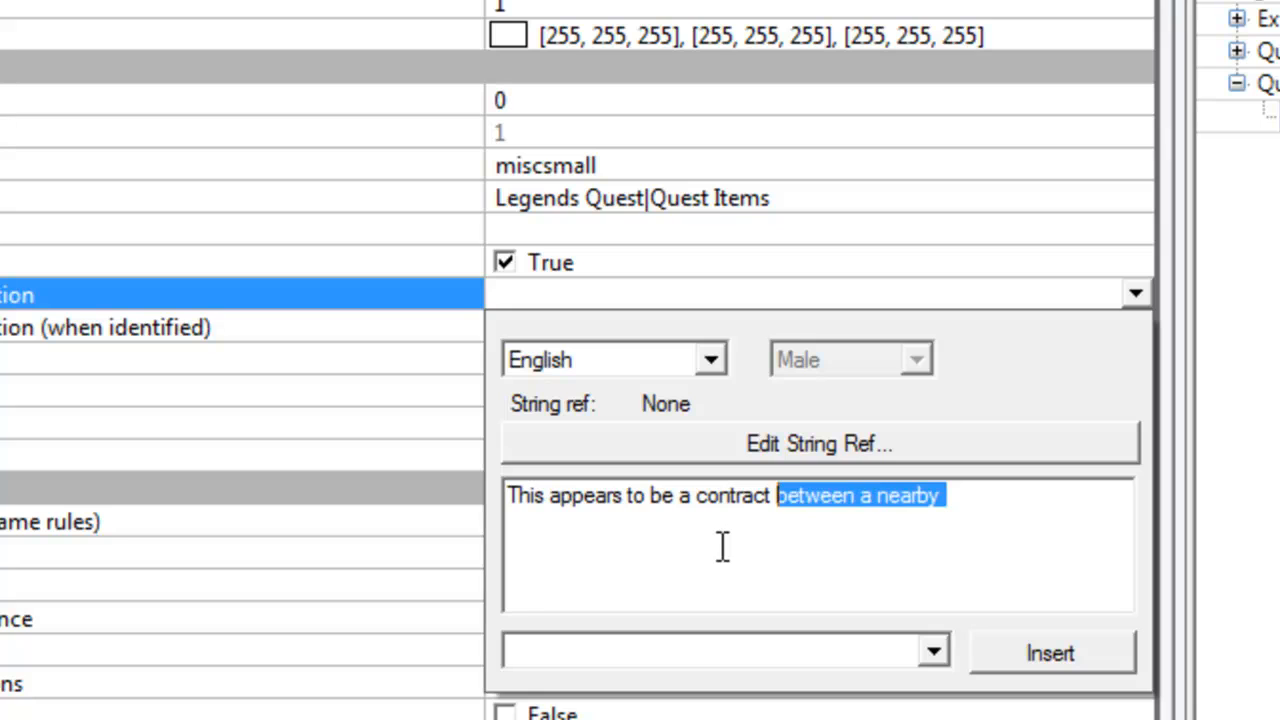
key("BackSpace")
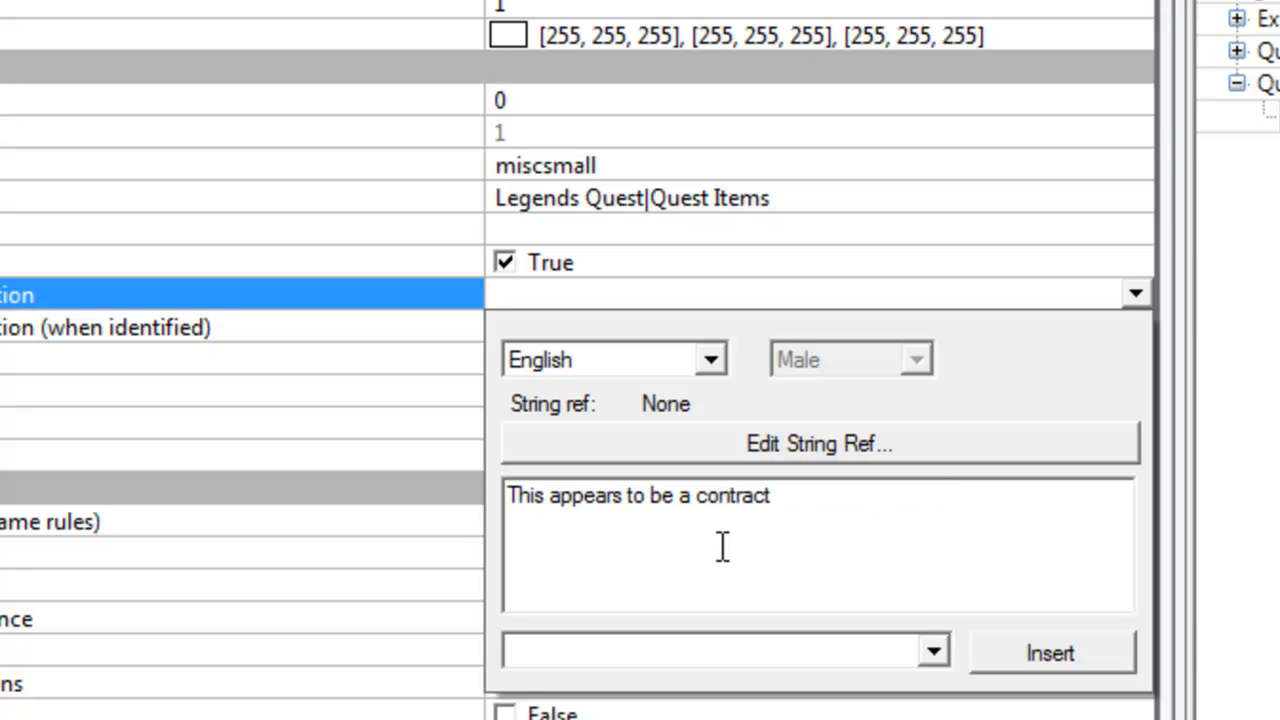
type("some one wi")
key("BackSpace")
key("BackSpace")
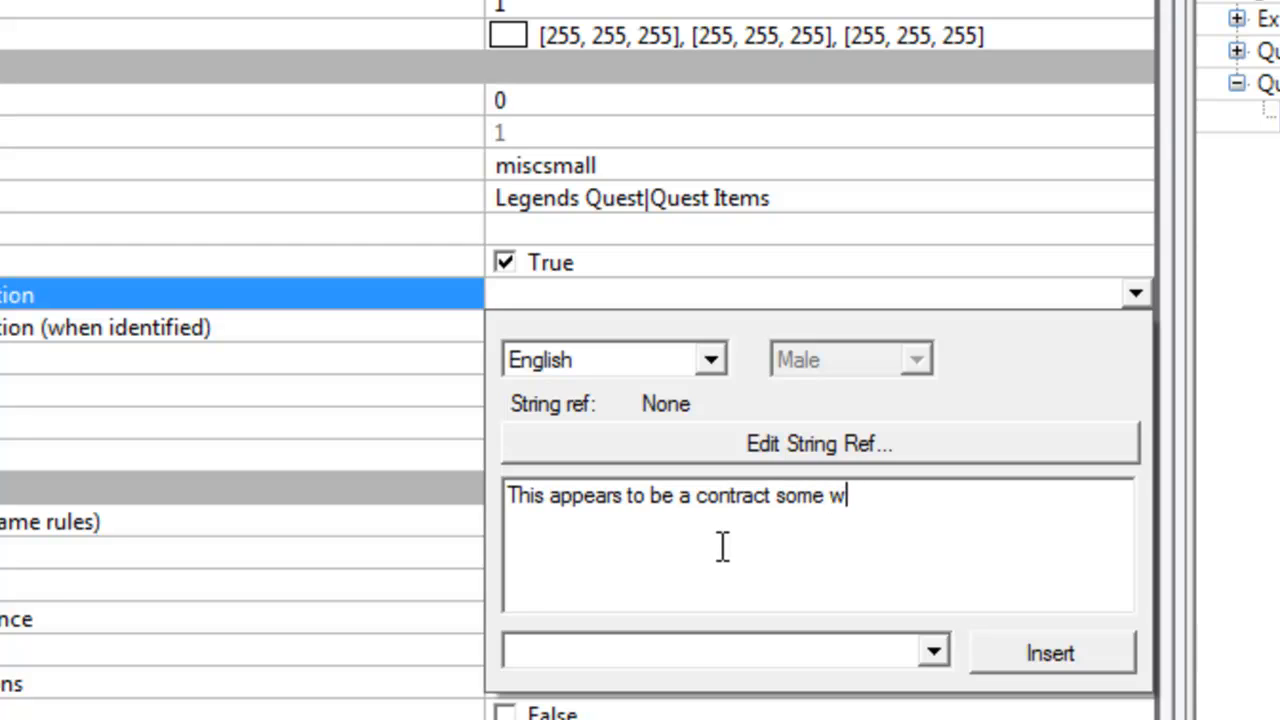
type("one with the ini")
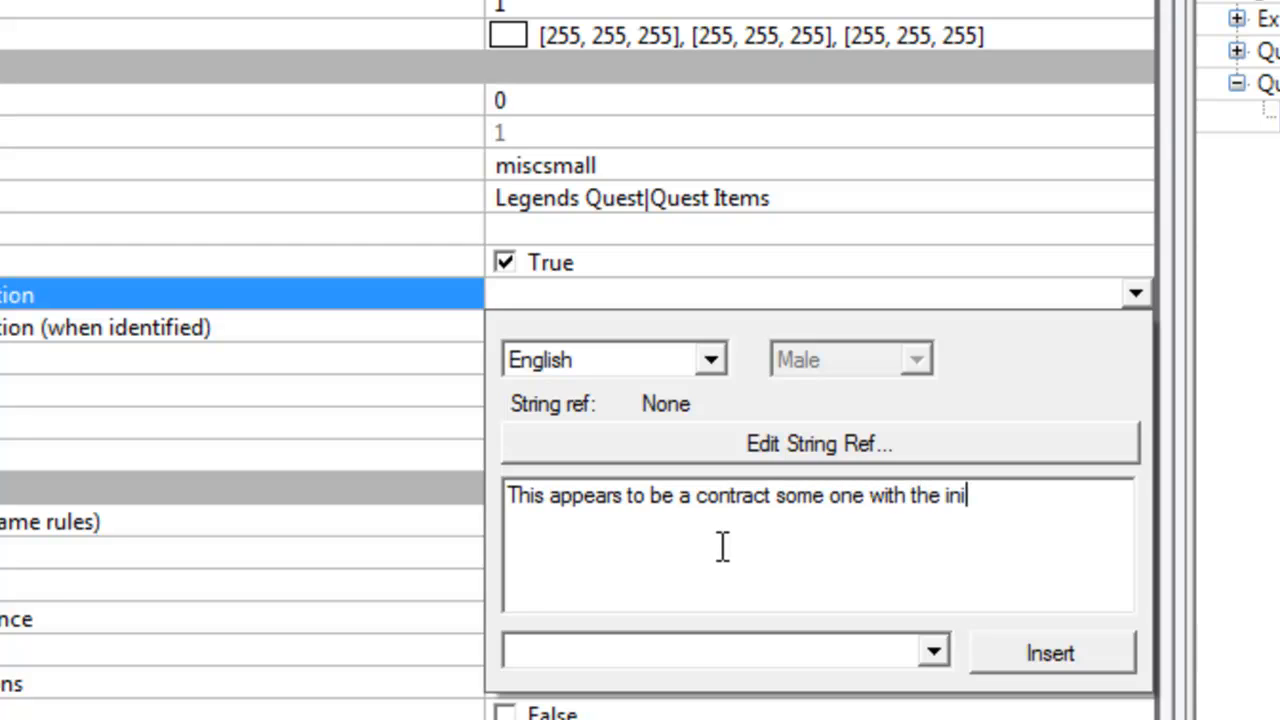
type("tials DW ")
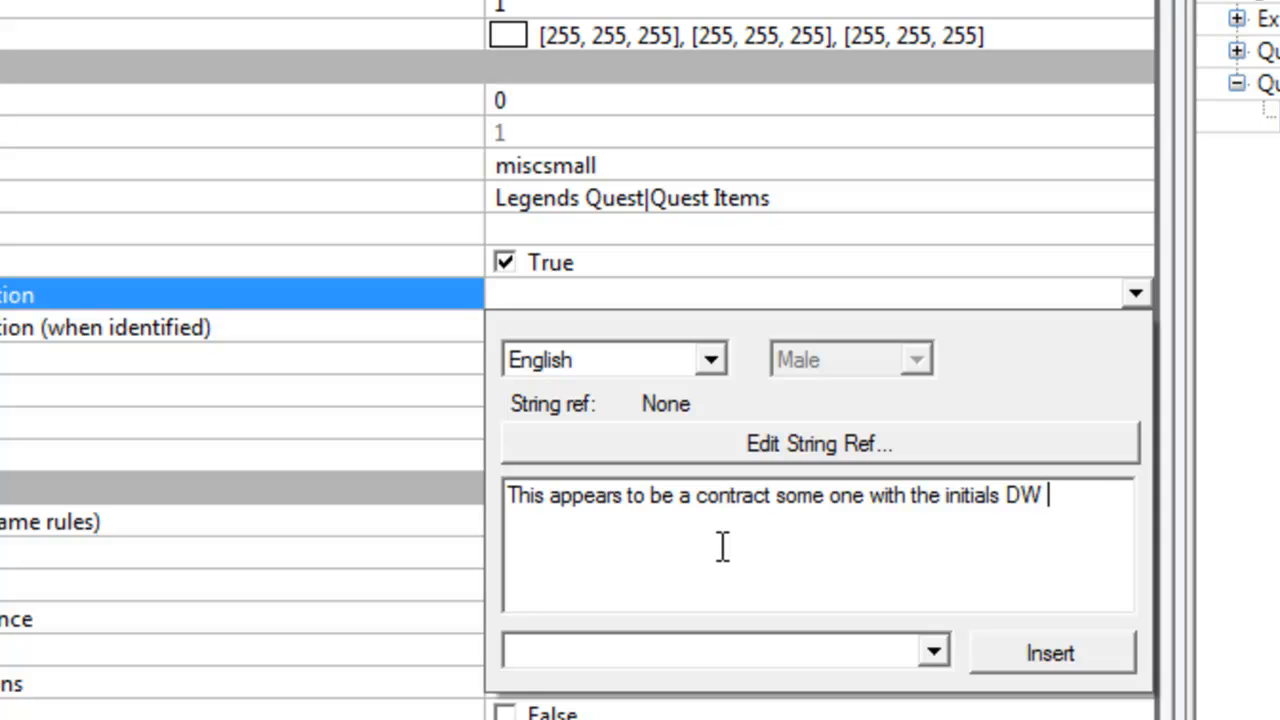
type("and the bandits.")
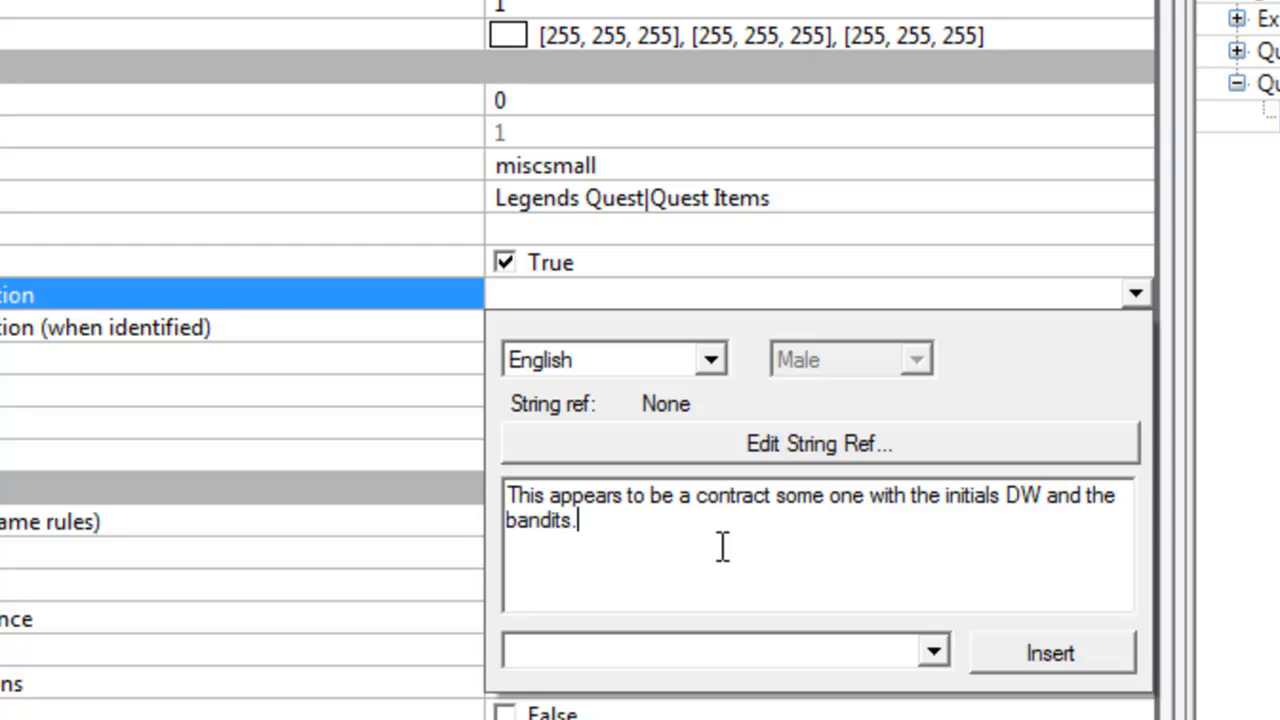
Continue the description with "It would seem the person indicated has paid the bandits to get into the Legends Village and enter the Copper mines by force."
type("  It woul")
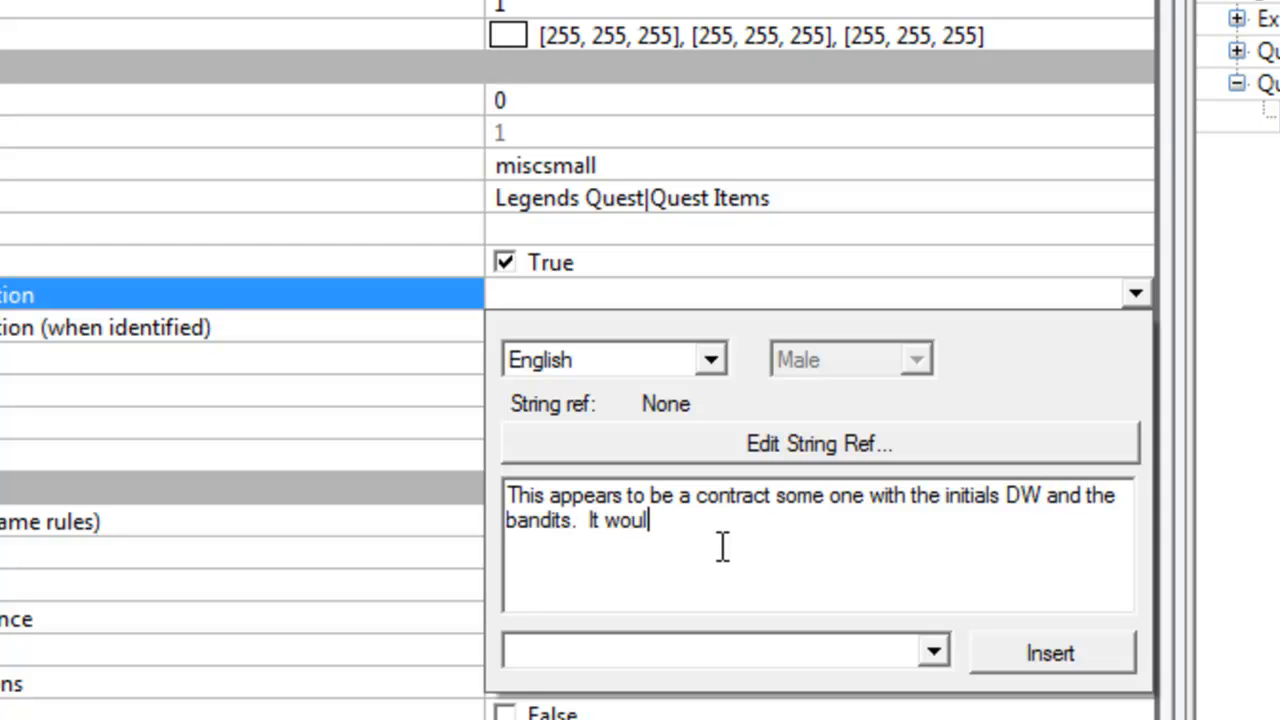
type("d seem the person ")
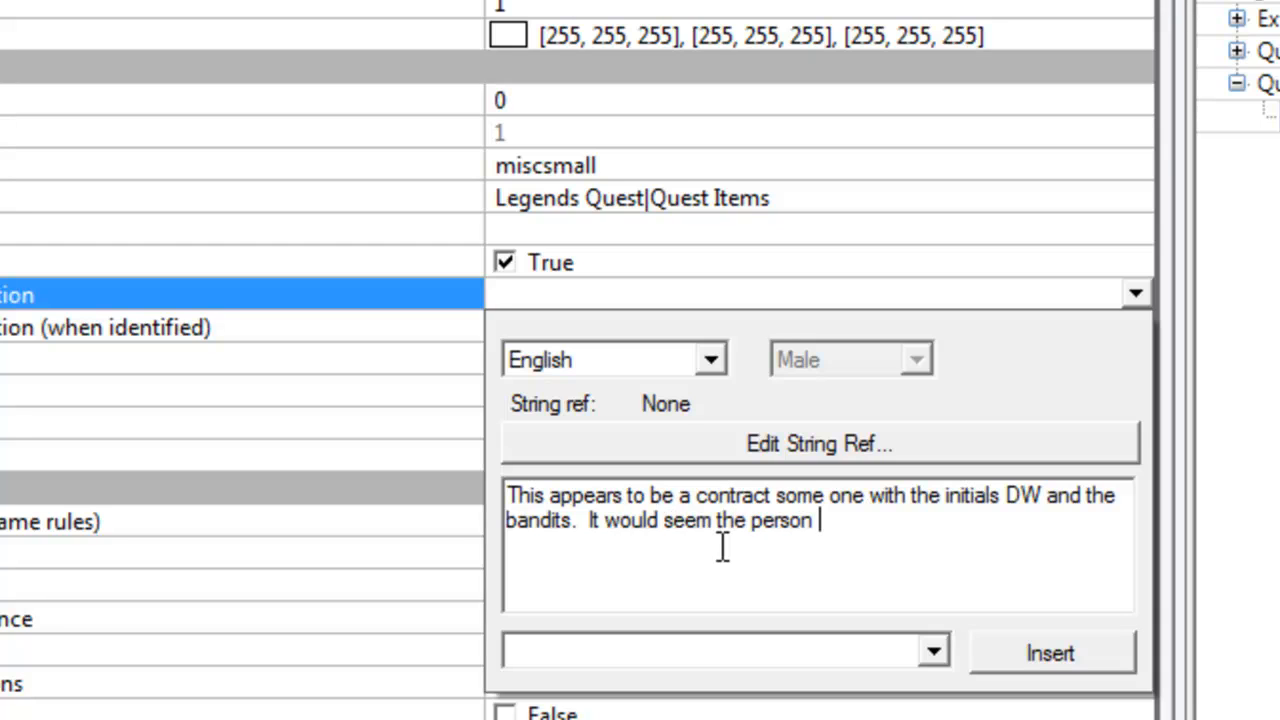
type("indicated has ")
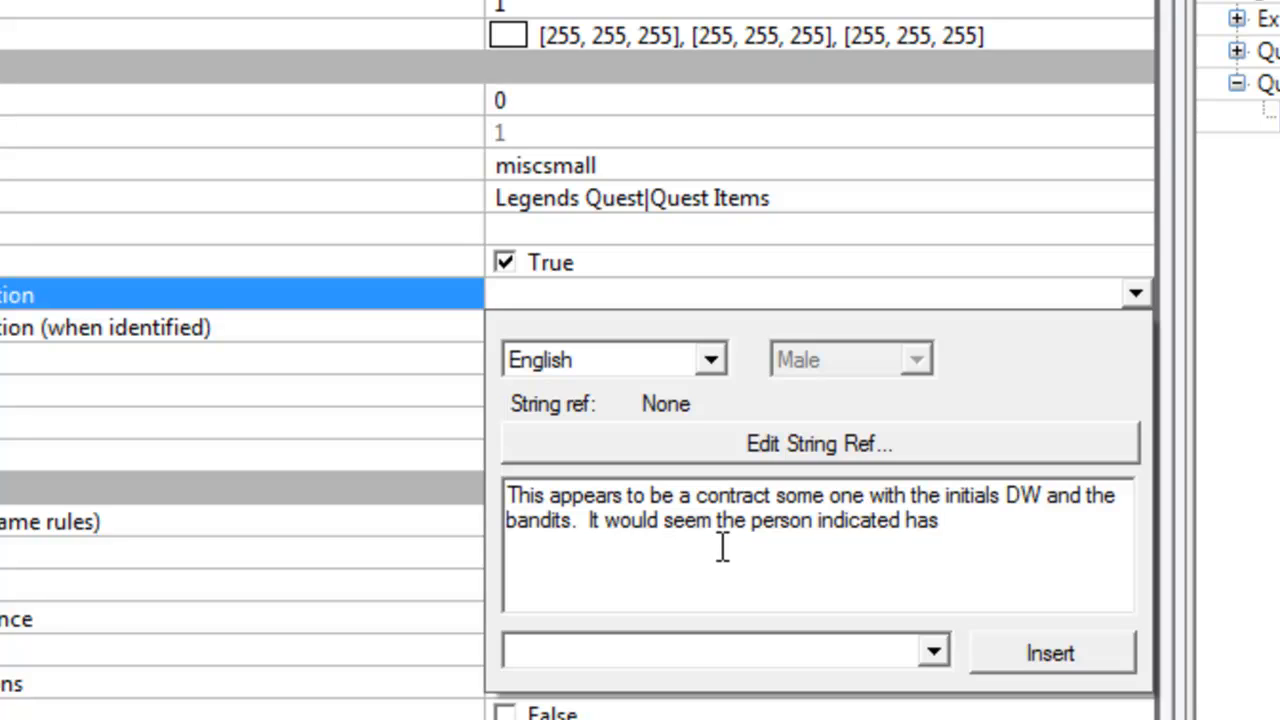
type("paid the banditr")
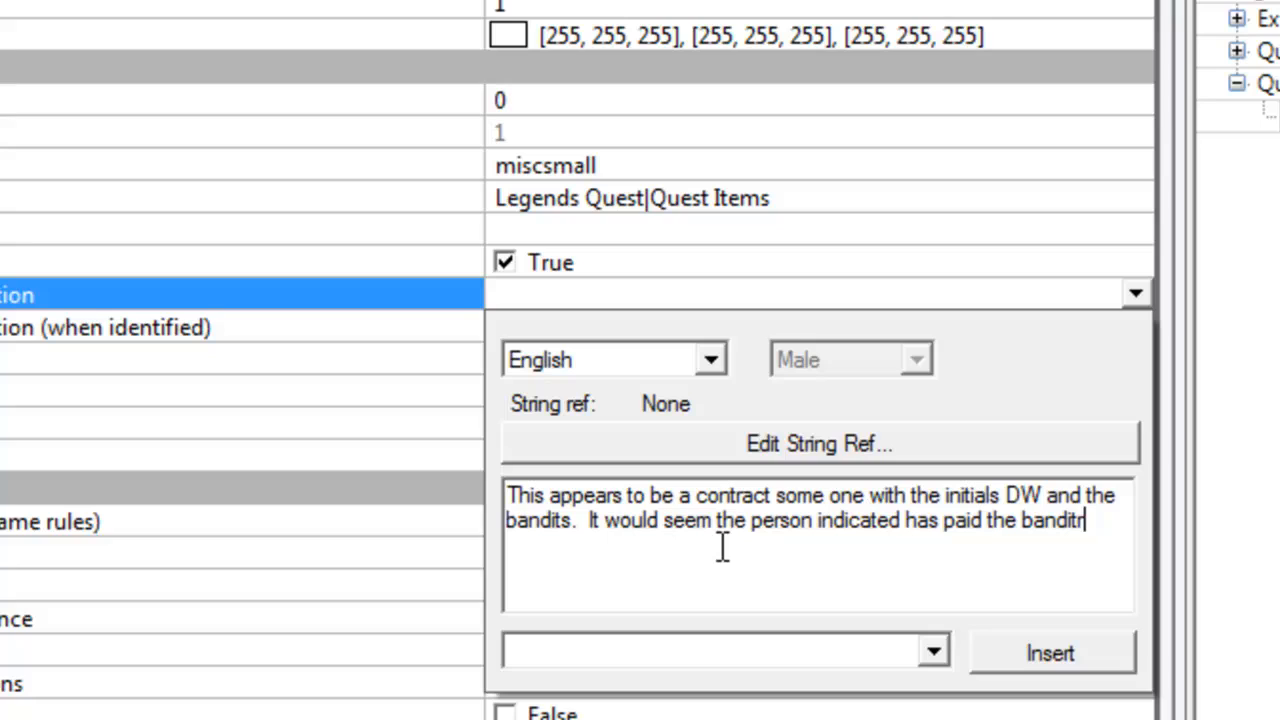
key("BackSpace")
type("s to ")
type("get ")
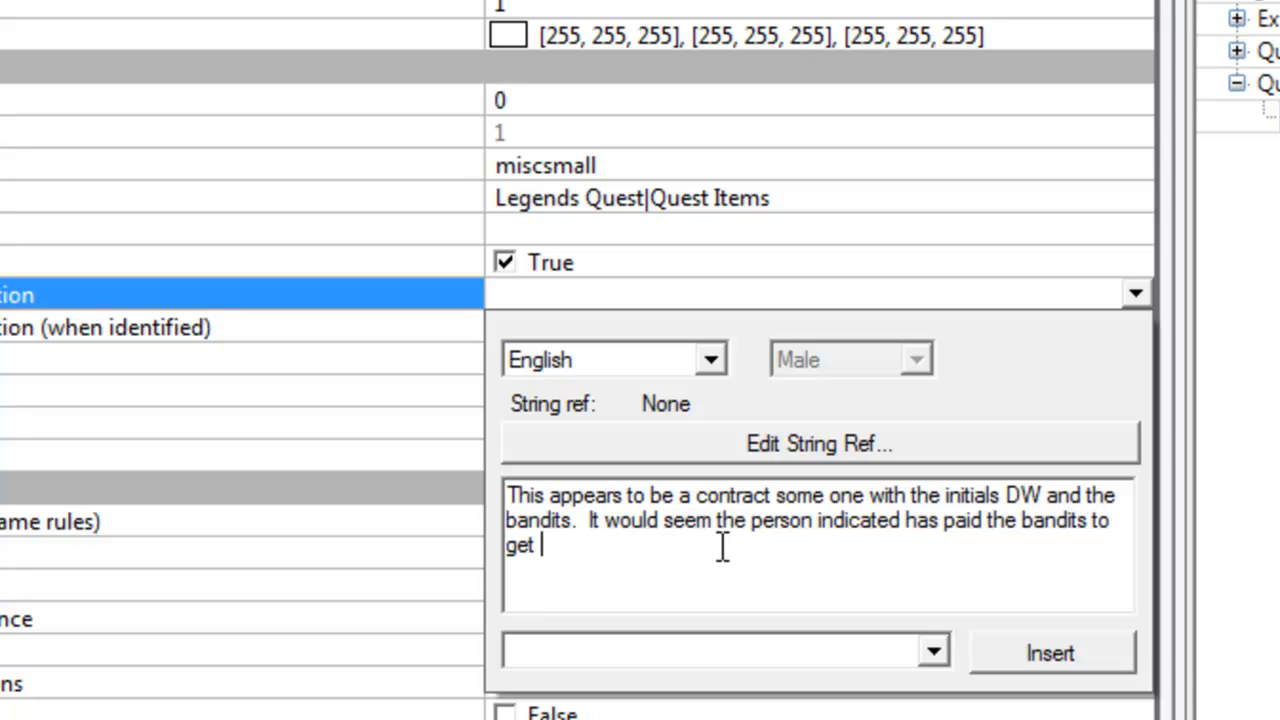
type("into the Legen")
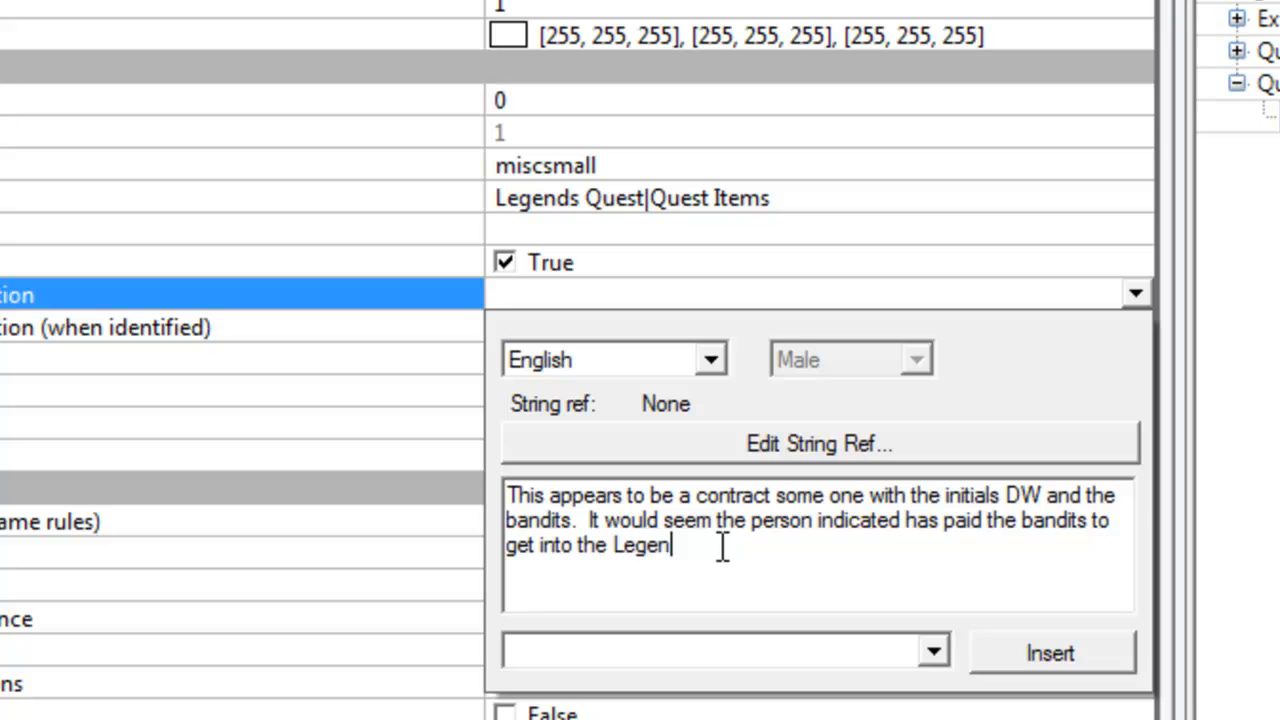
type("ds Villsge and ")
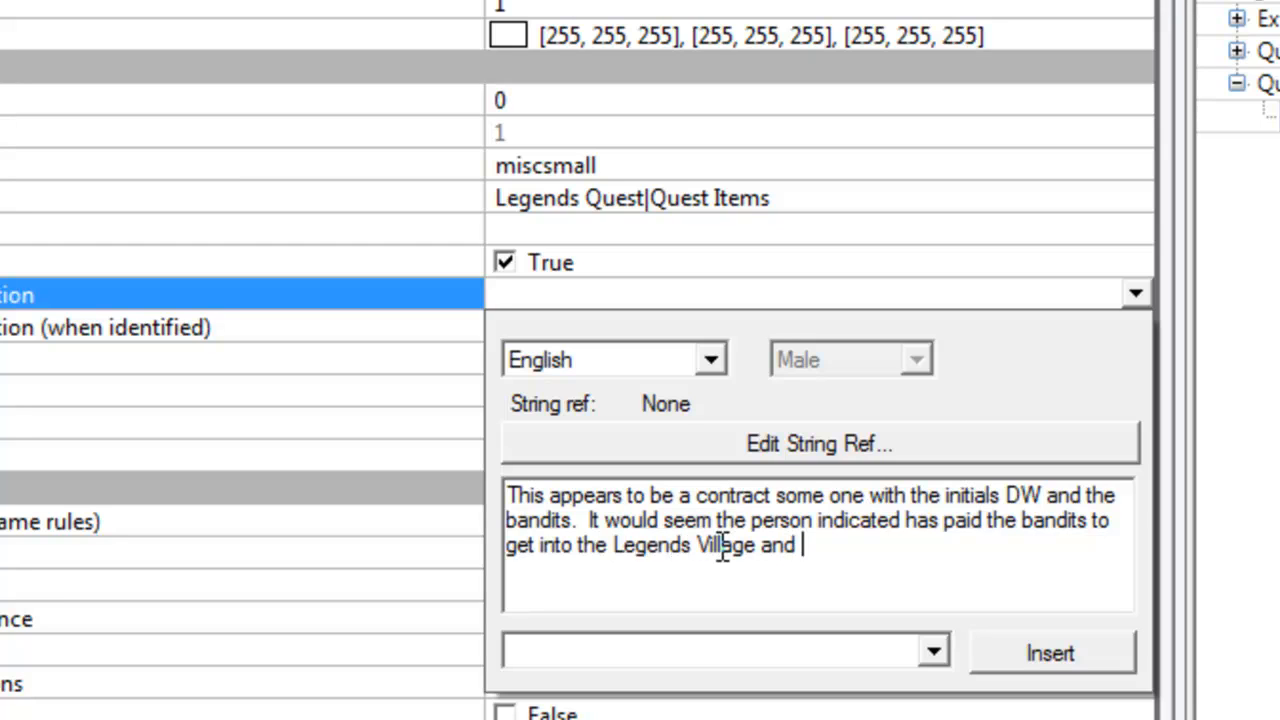
type("enter the Cop")
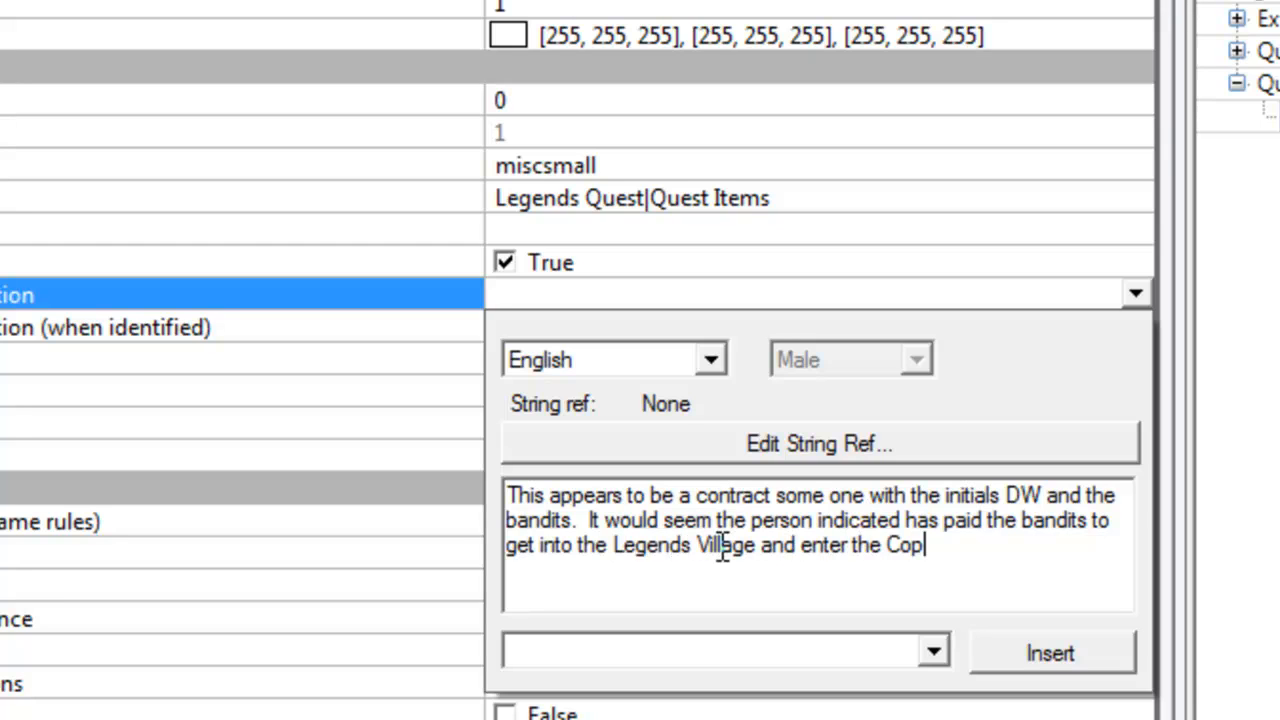
type("per mines by ")
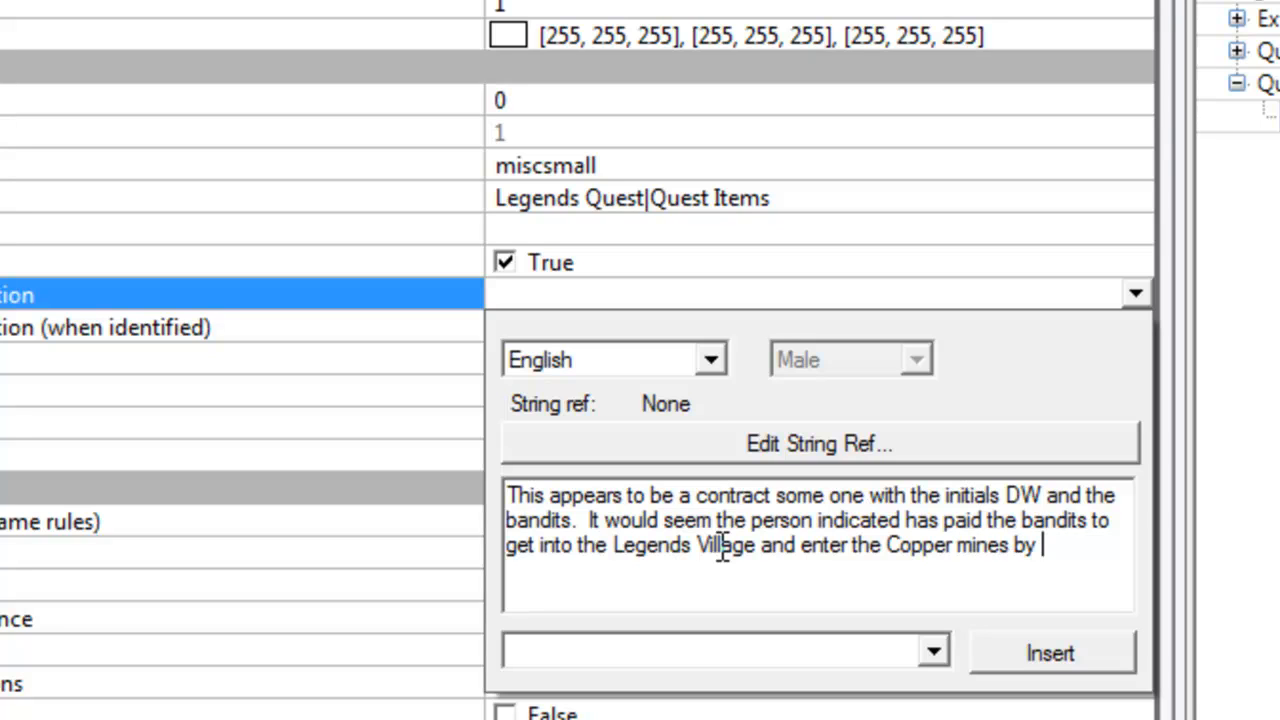
type("force.  The r")
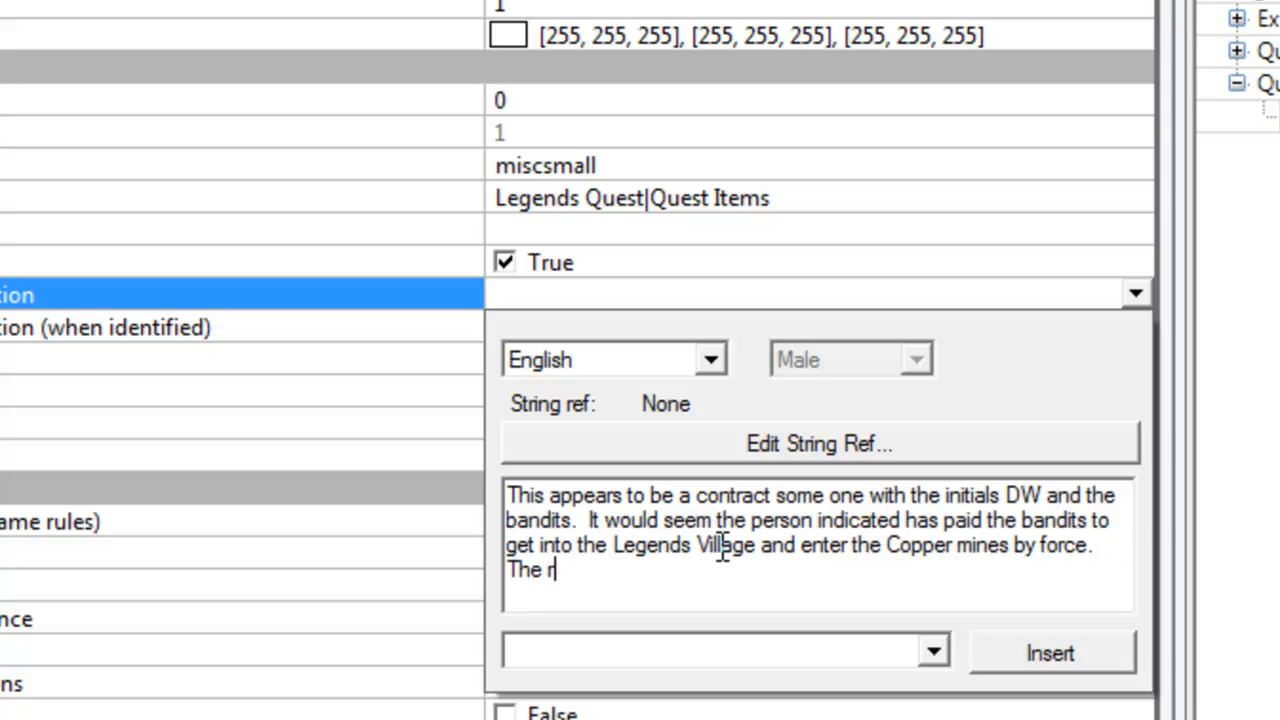
End the description with "The reasons why are not indicated.", change "Copper" to lowercase "copper" and close the text editor
type("easons why ")
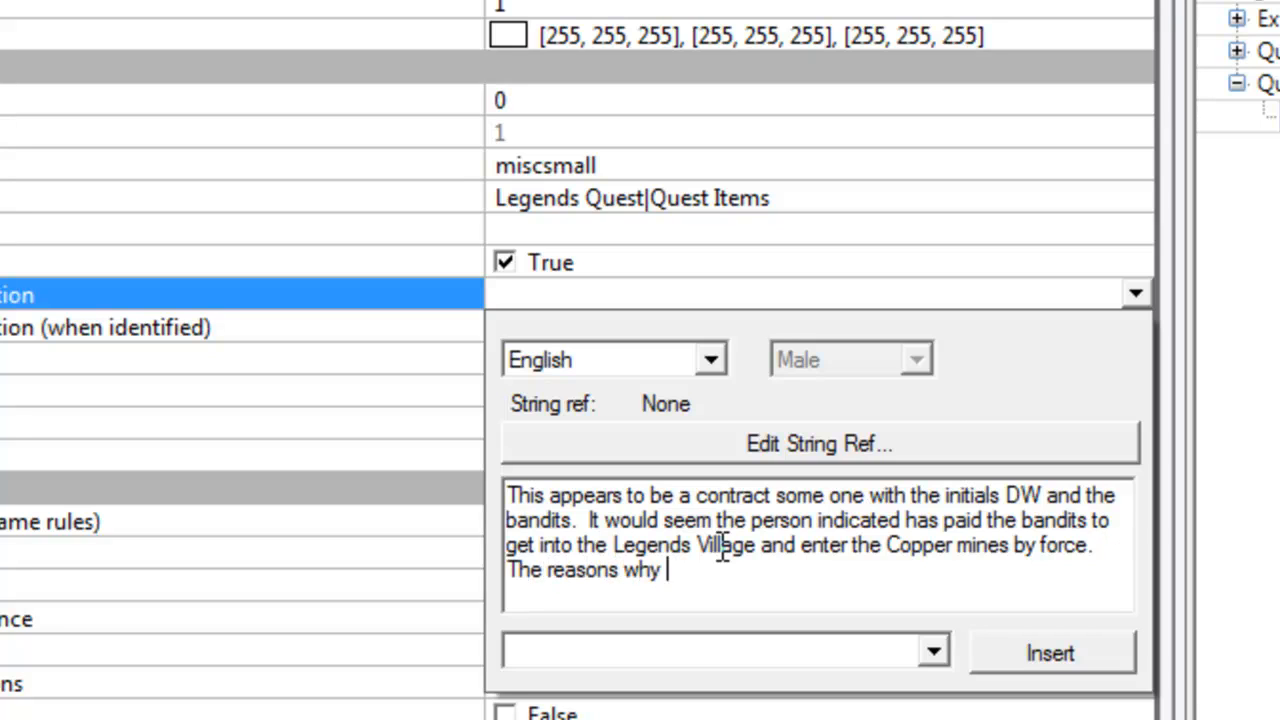
type("are not indicated.")
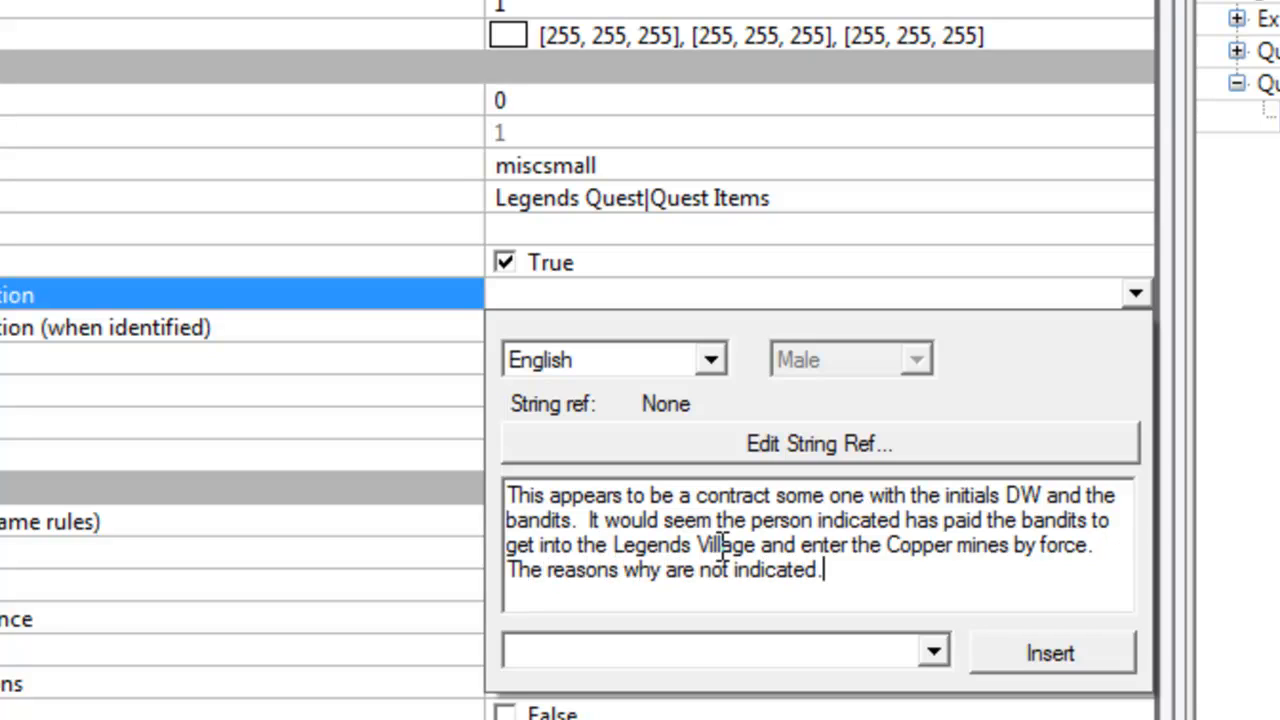
key("Delete")
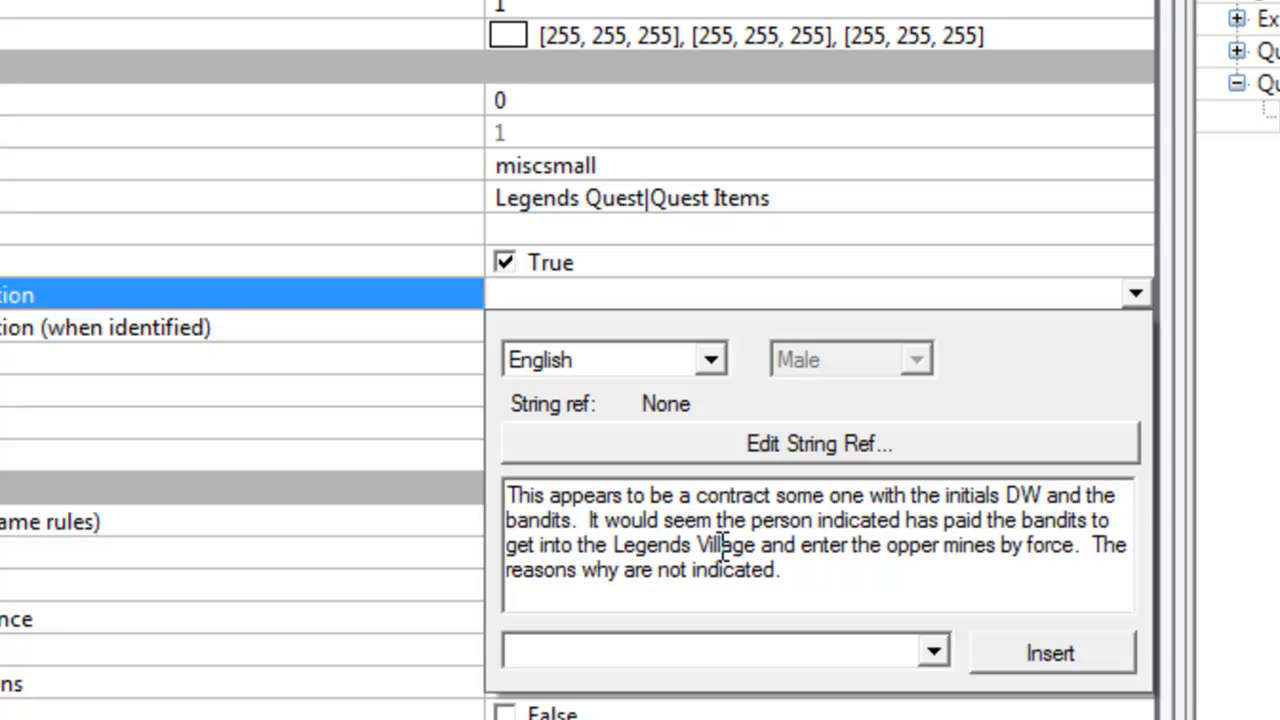
type("c")
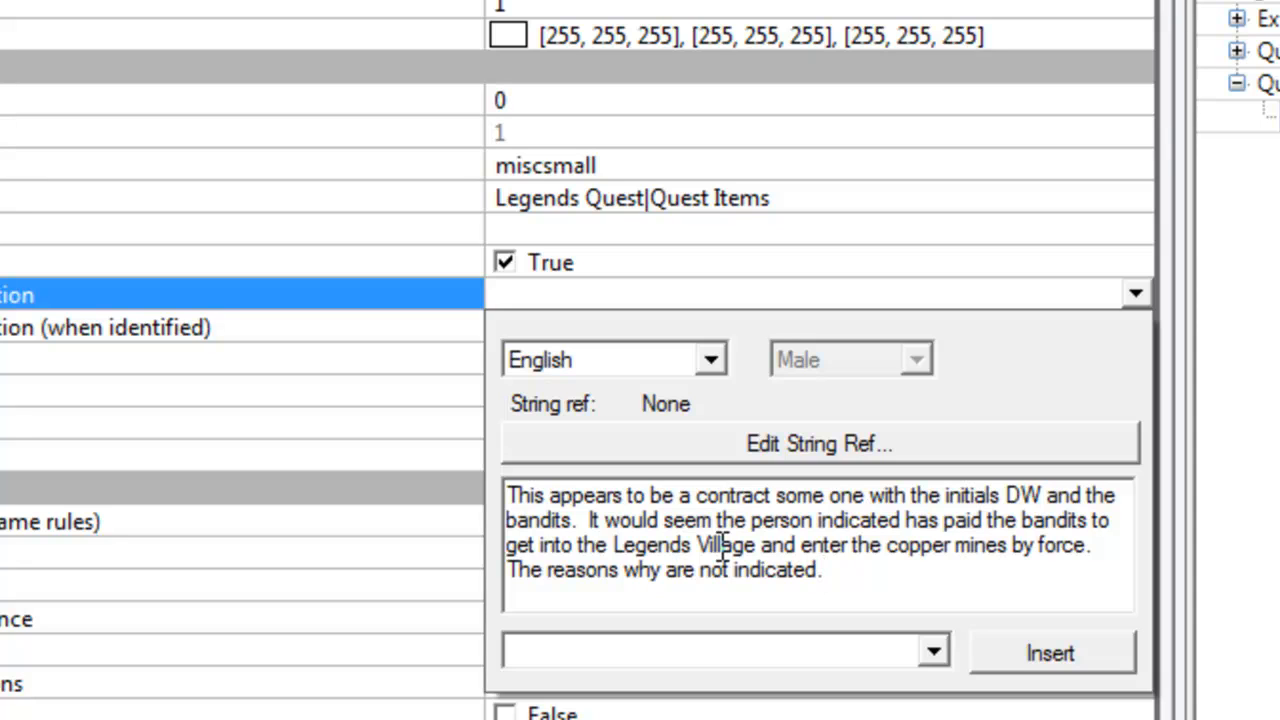
left_click(1134, 293)
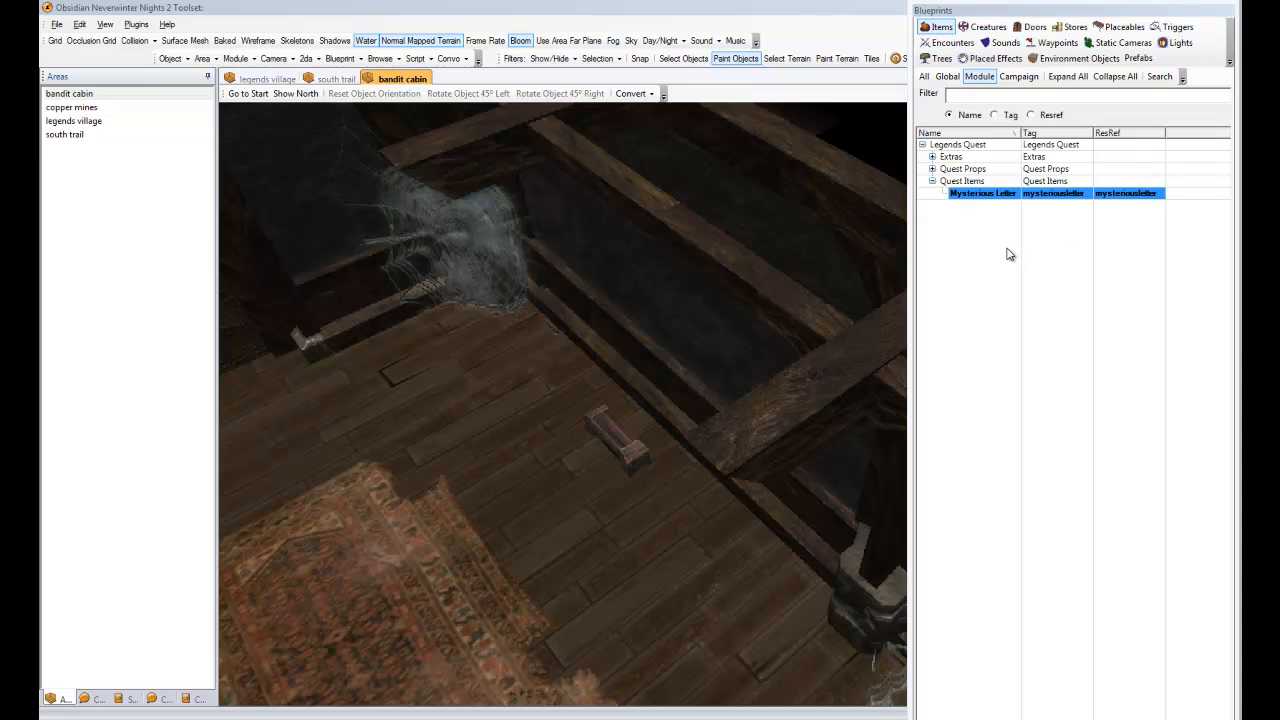
Leave object painting and look over the bandit cabin's room around the rug and the chest
key("Escape")
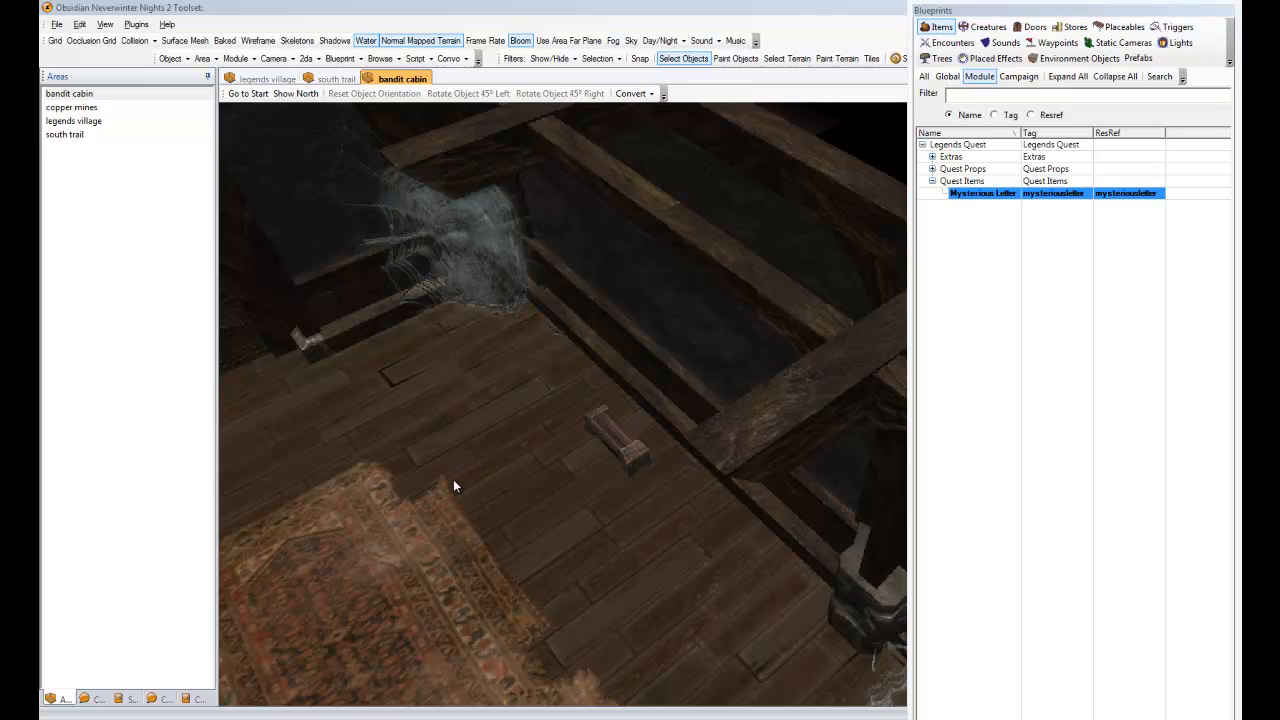
scroll(465, 440, "down", 5)
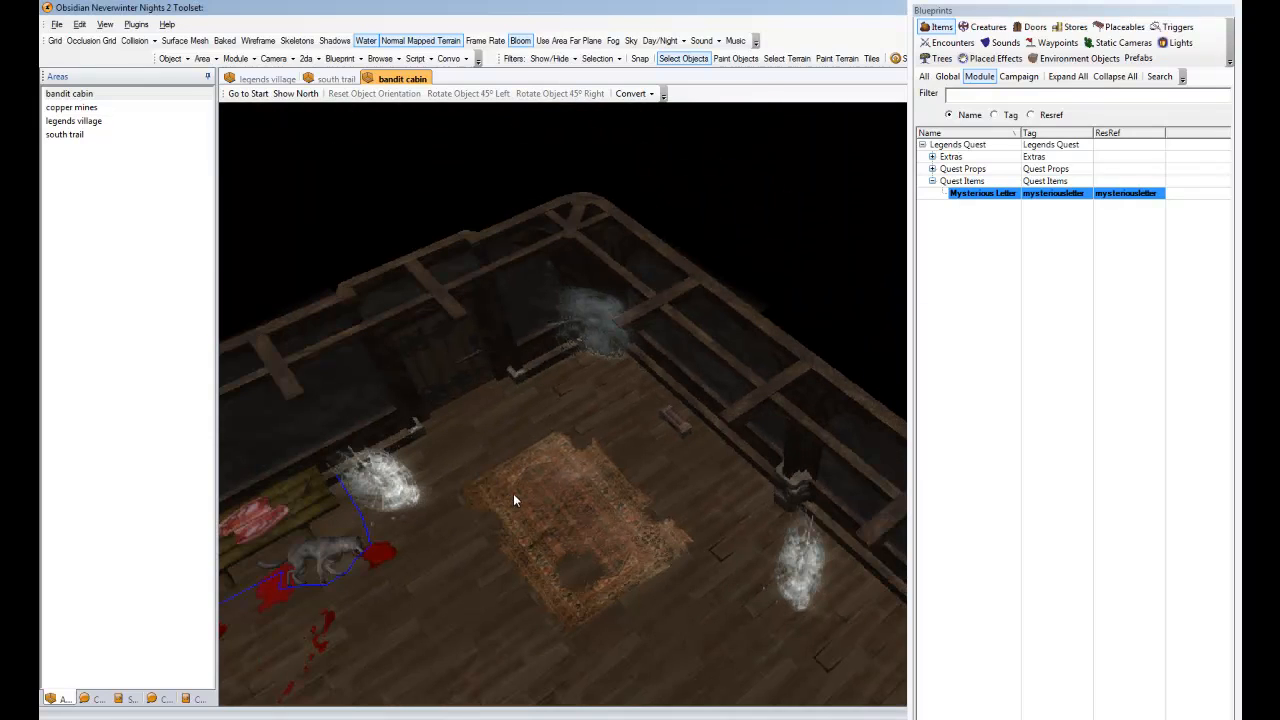
middle_click_drag(513, 493, 634, 474)
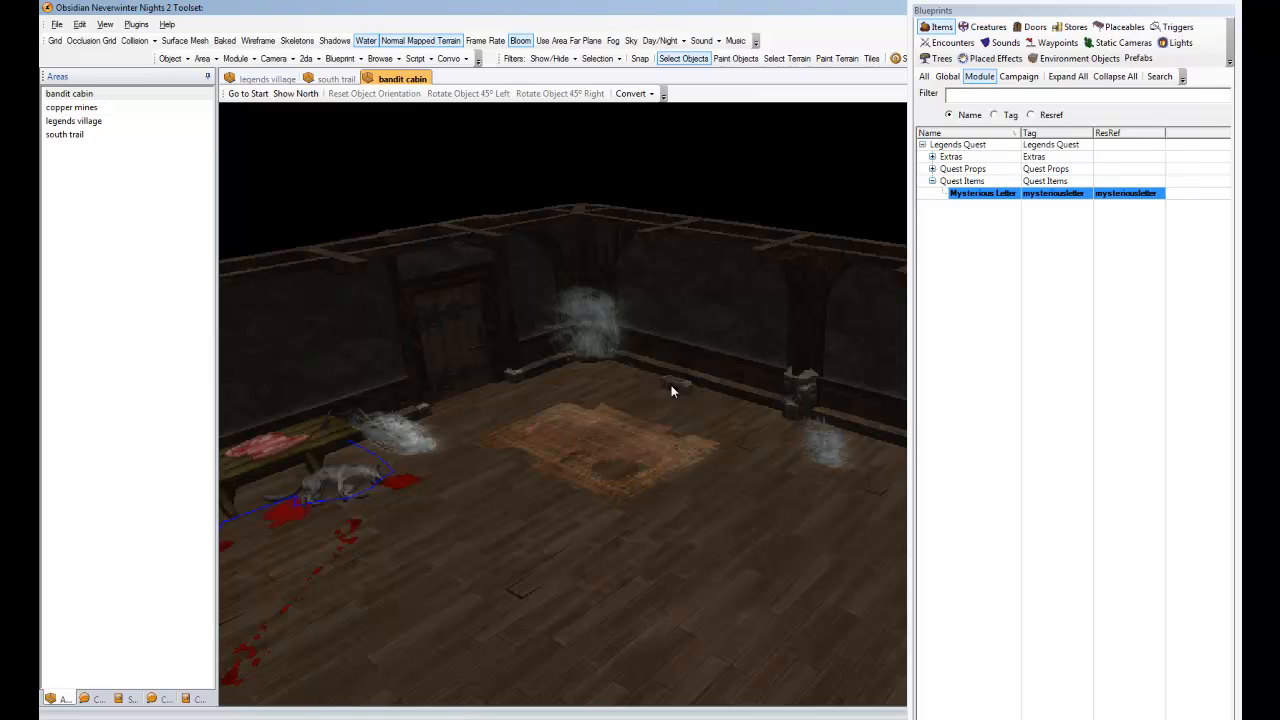